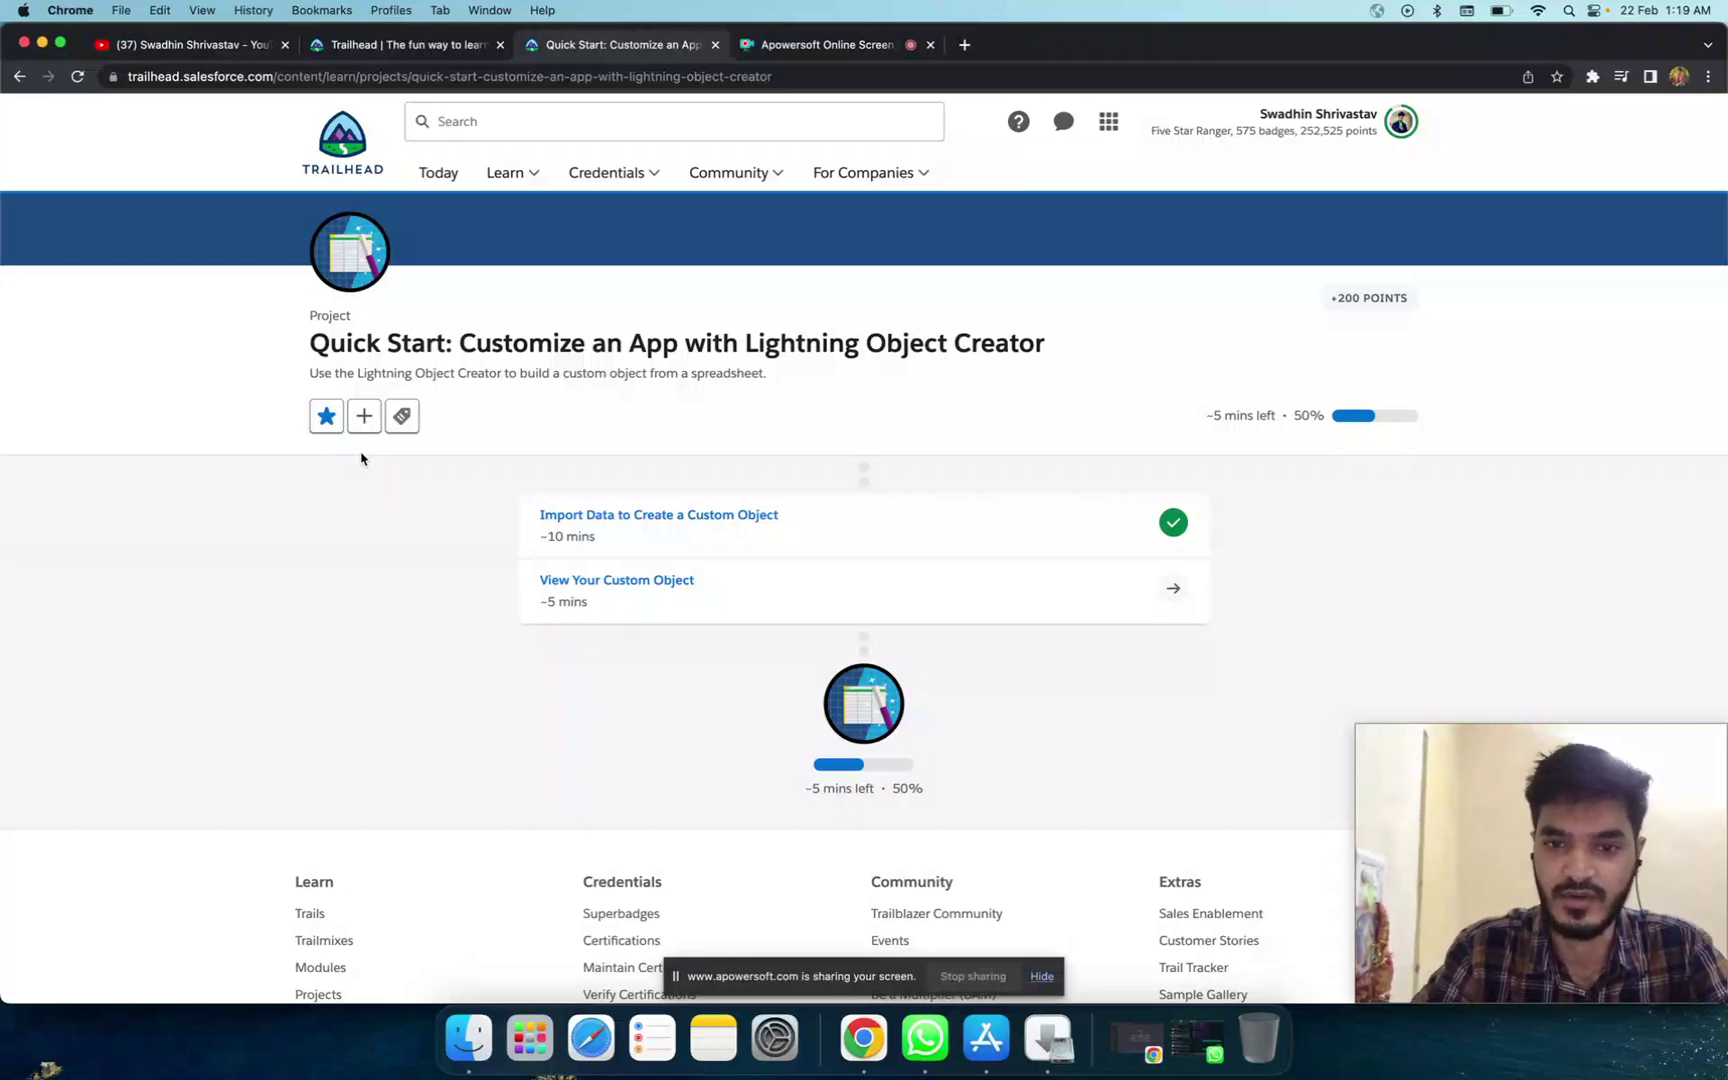
Step: Open the Import Data to Create a Custom Object unit and retake its step to restore Verify Step
click(647, 517)
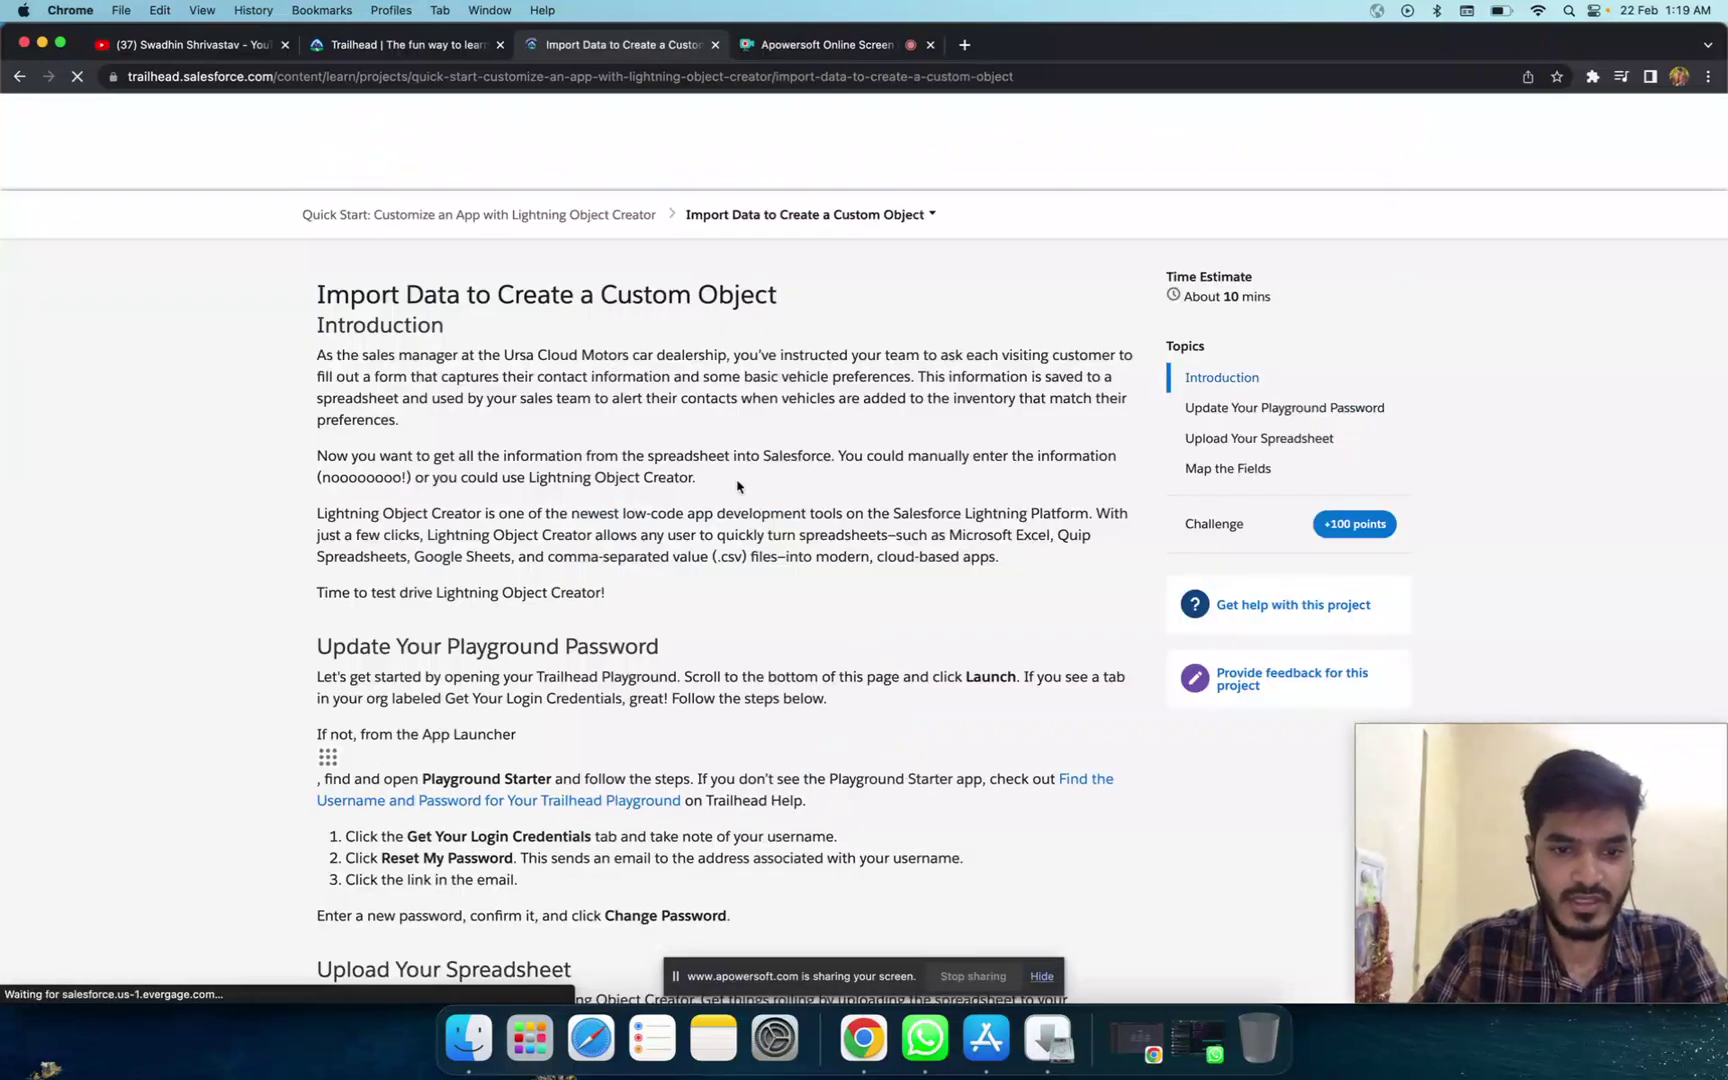
scroll(760, 560, down, 2)
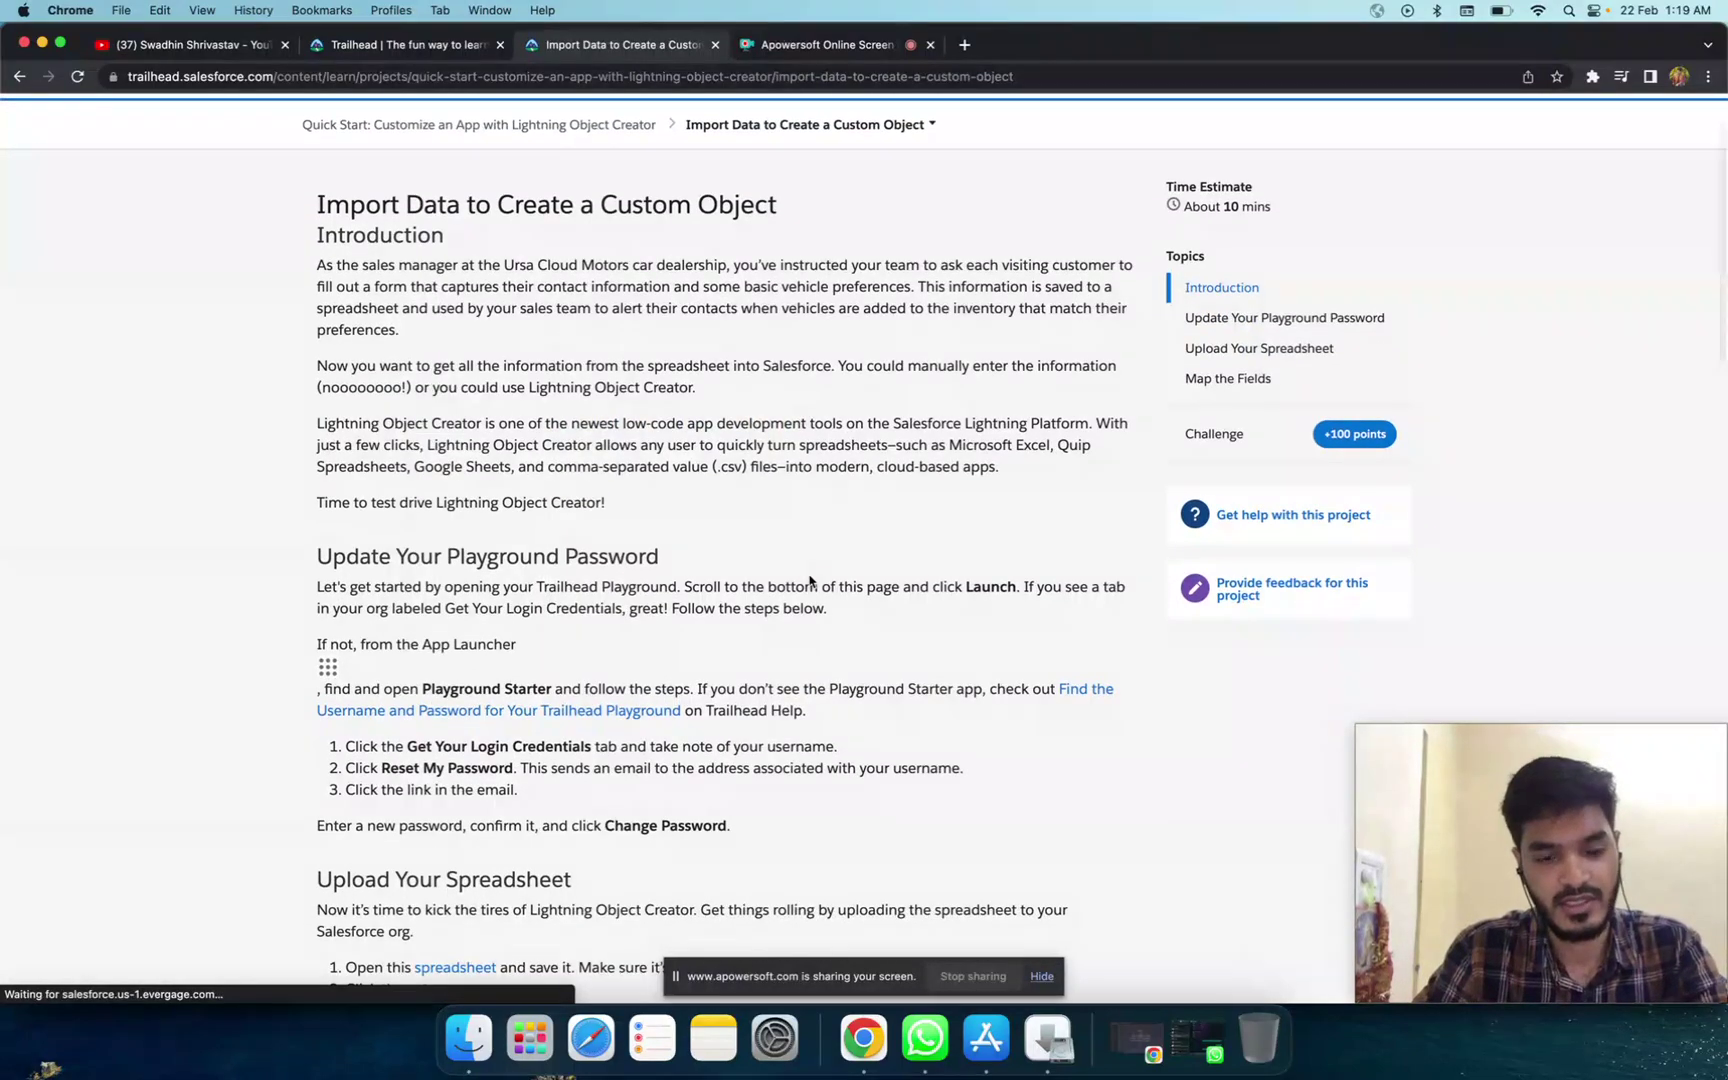
scroll(810, 580, down, 3)
scroll(810, 580, down, 20)
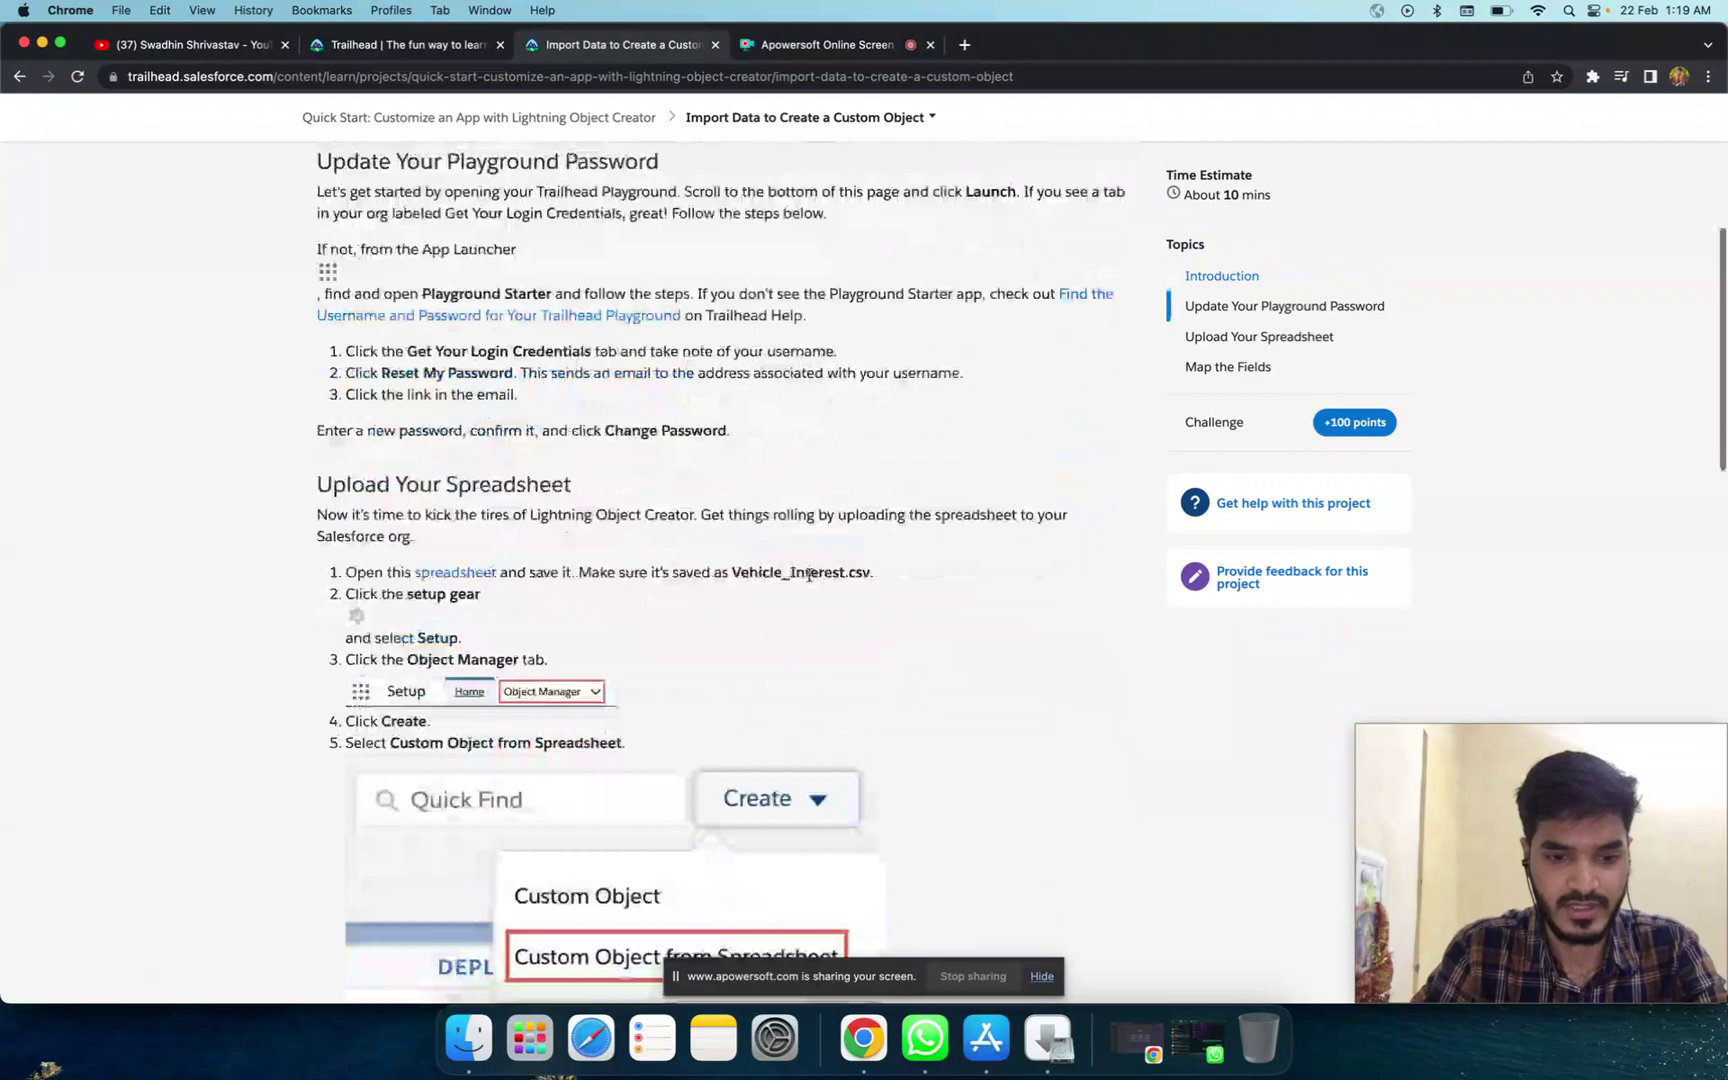
scroll(810, 580, up, 1)
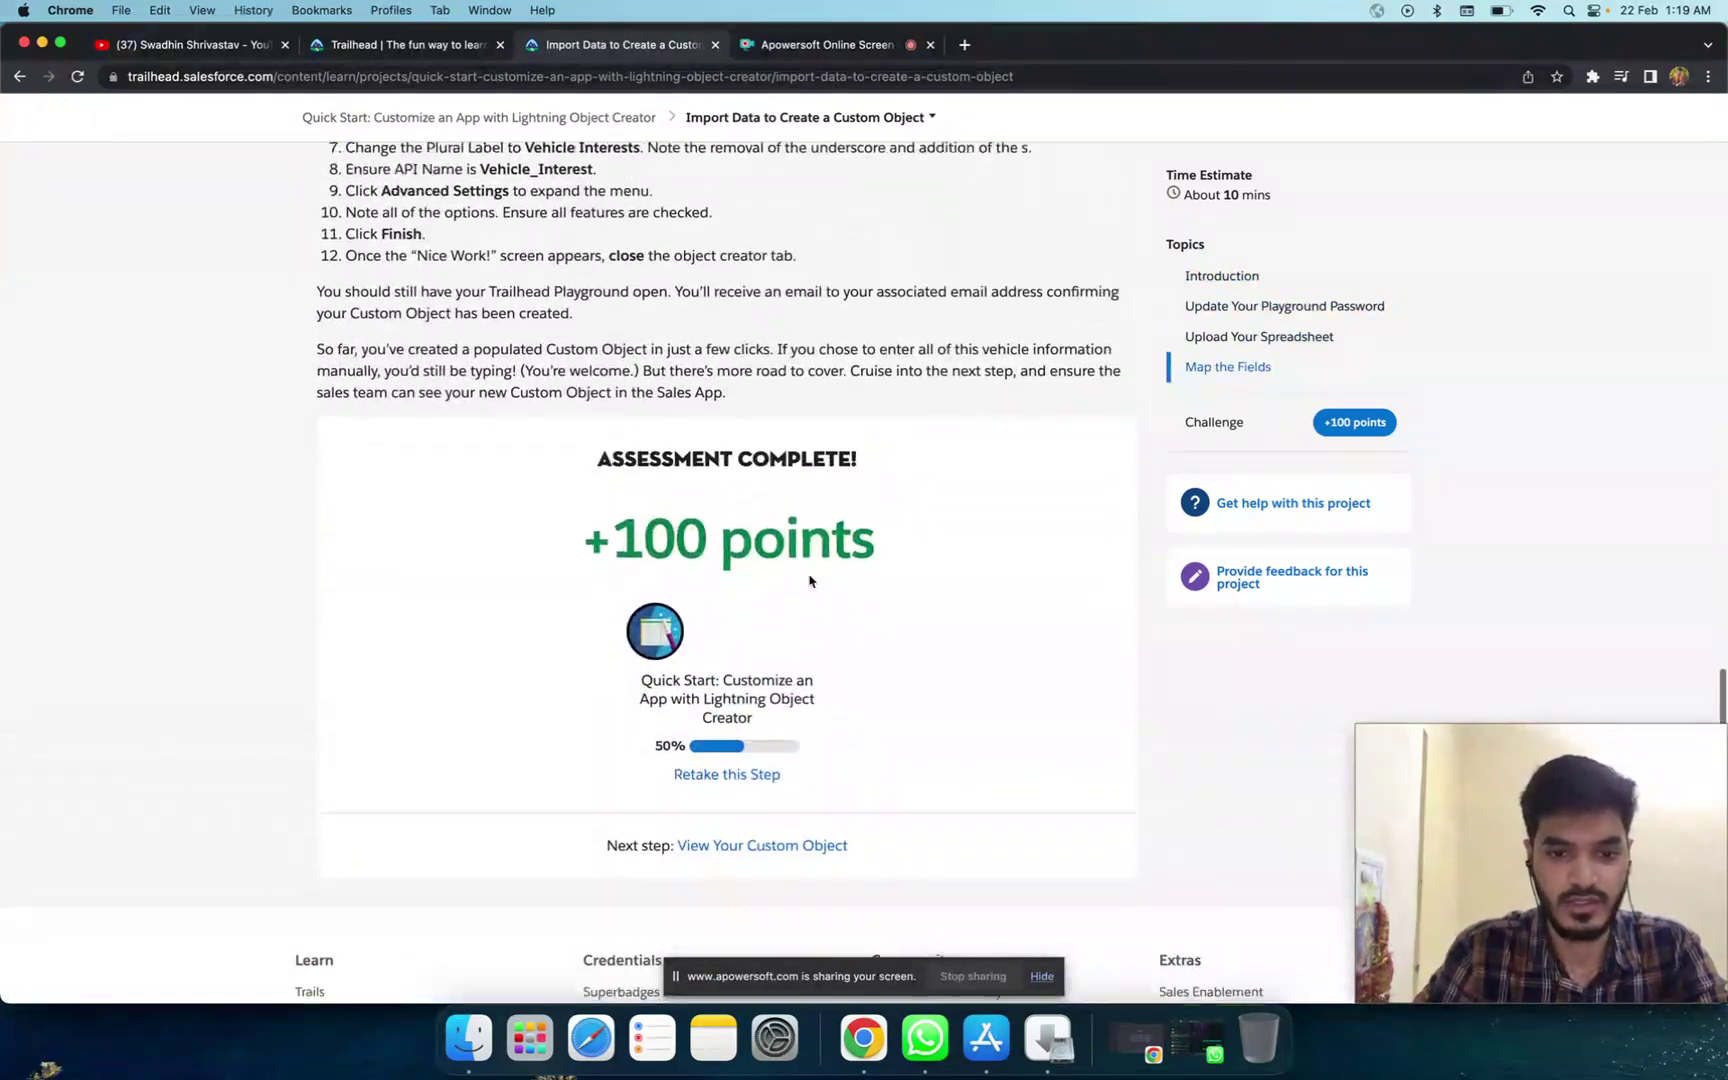
scroll(780, 640, down, 1)
click(719, 708)
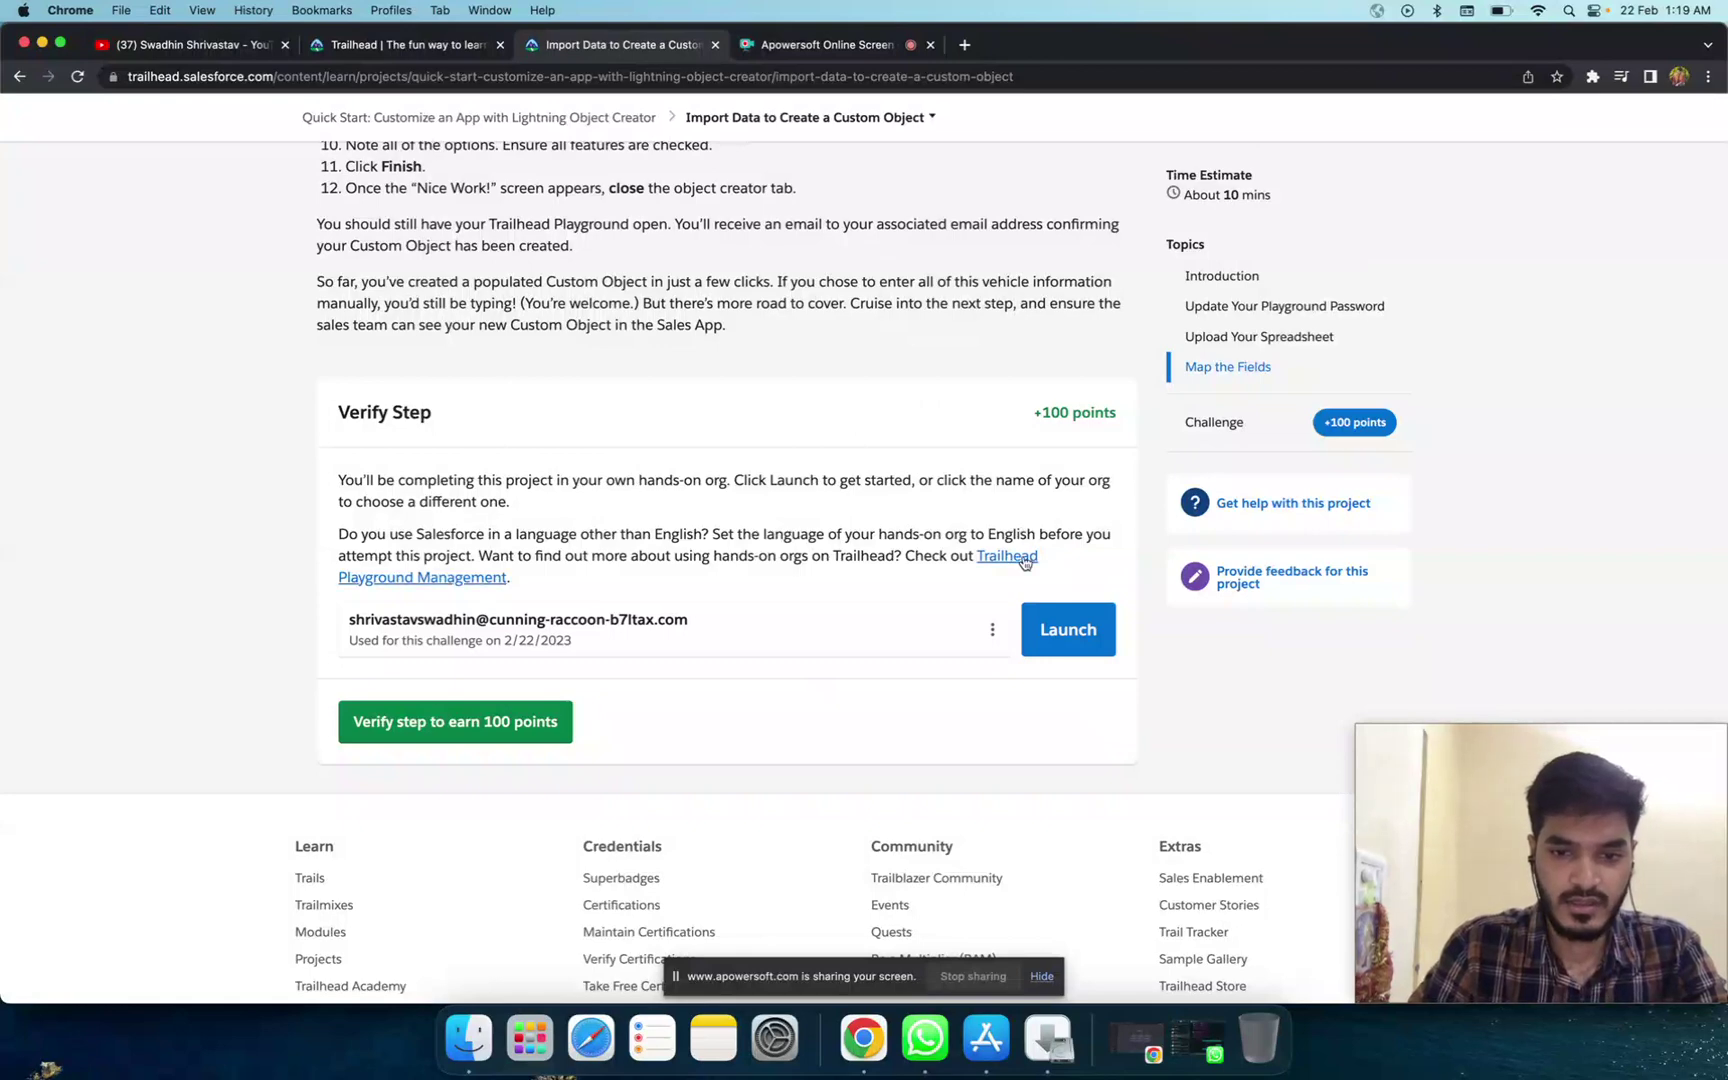
Step: Launch the current playground org from the hands-on org menu
click(993, 630)
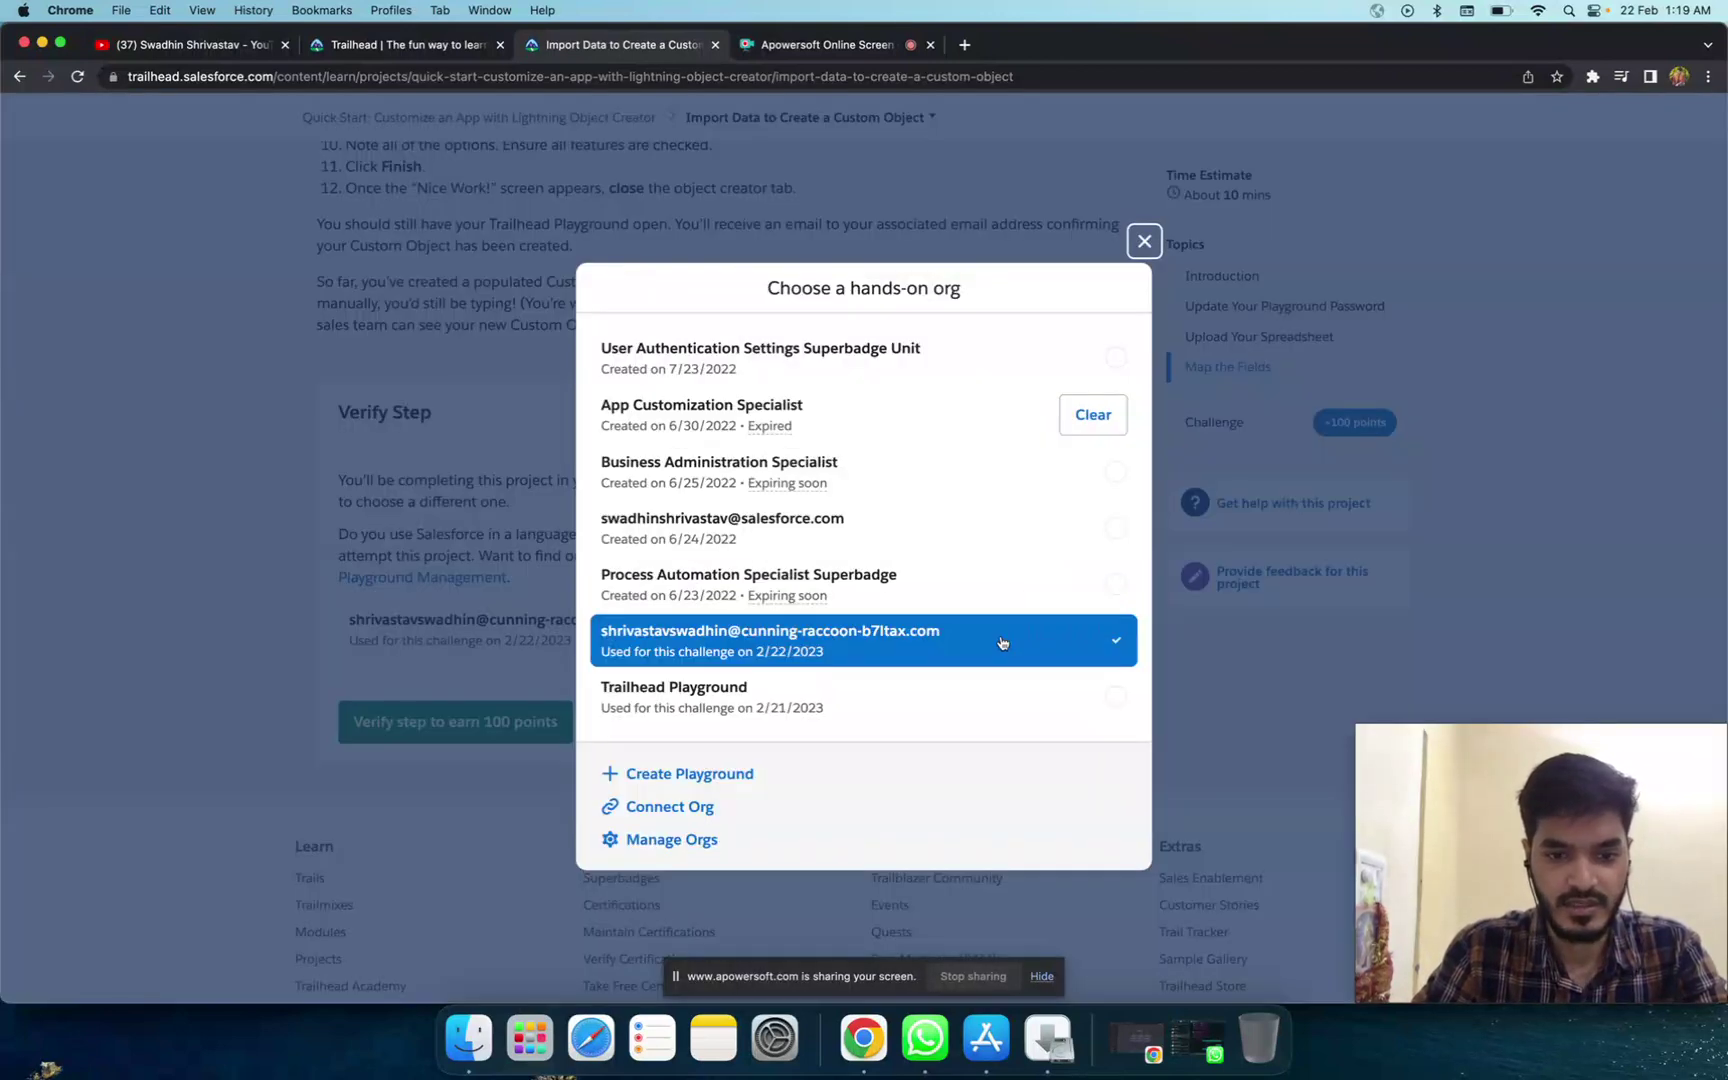
click(957, 637)
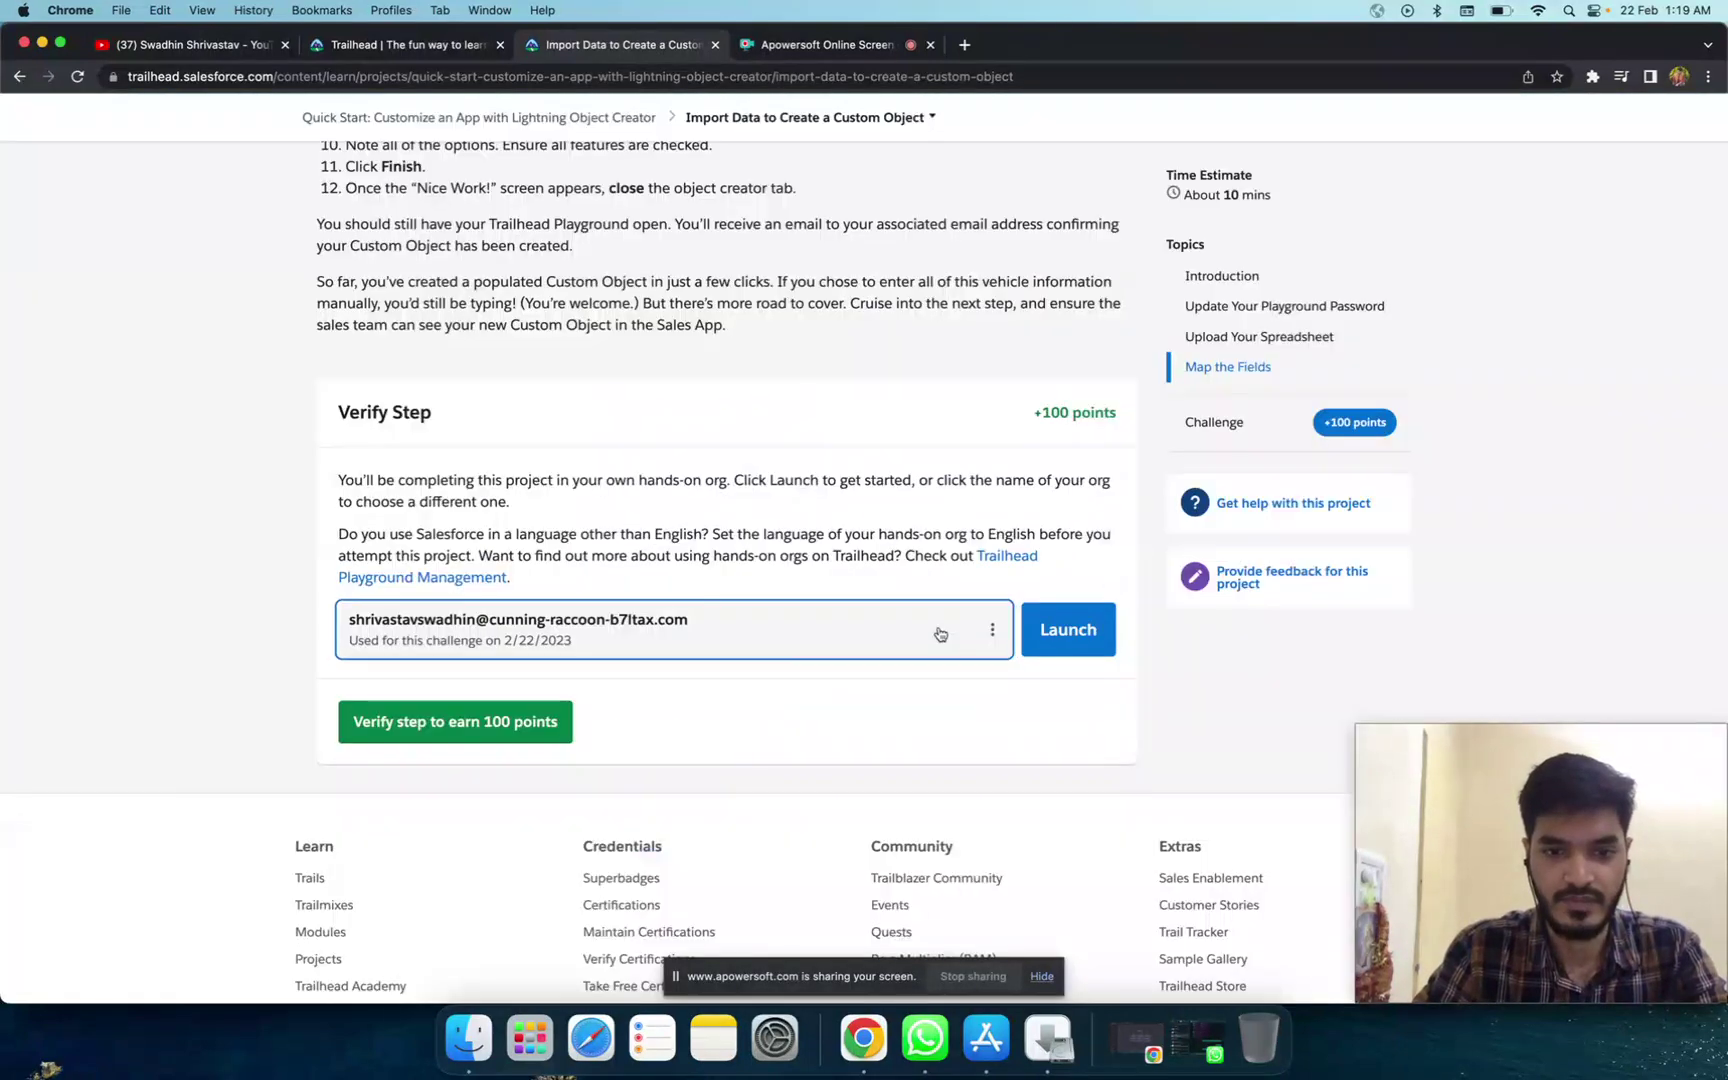
click(1048, 628)
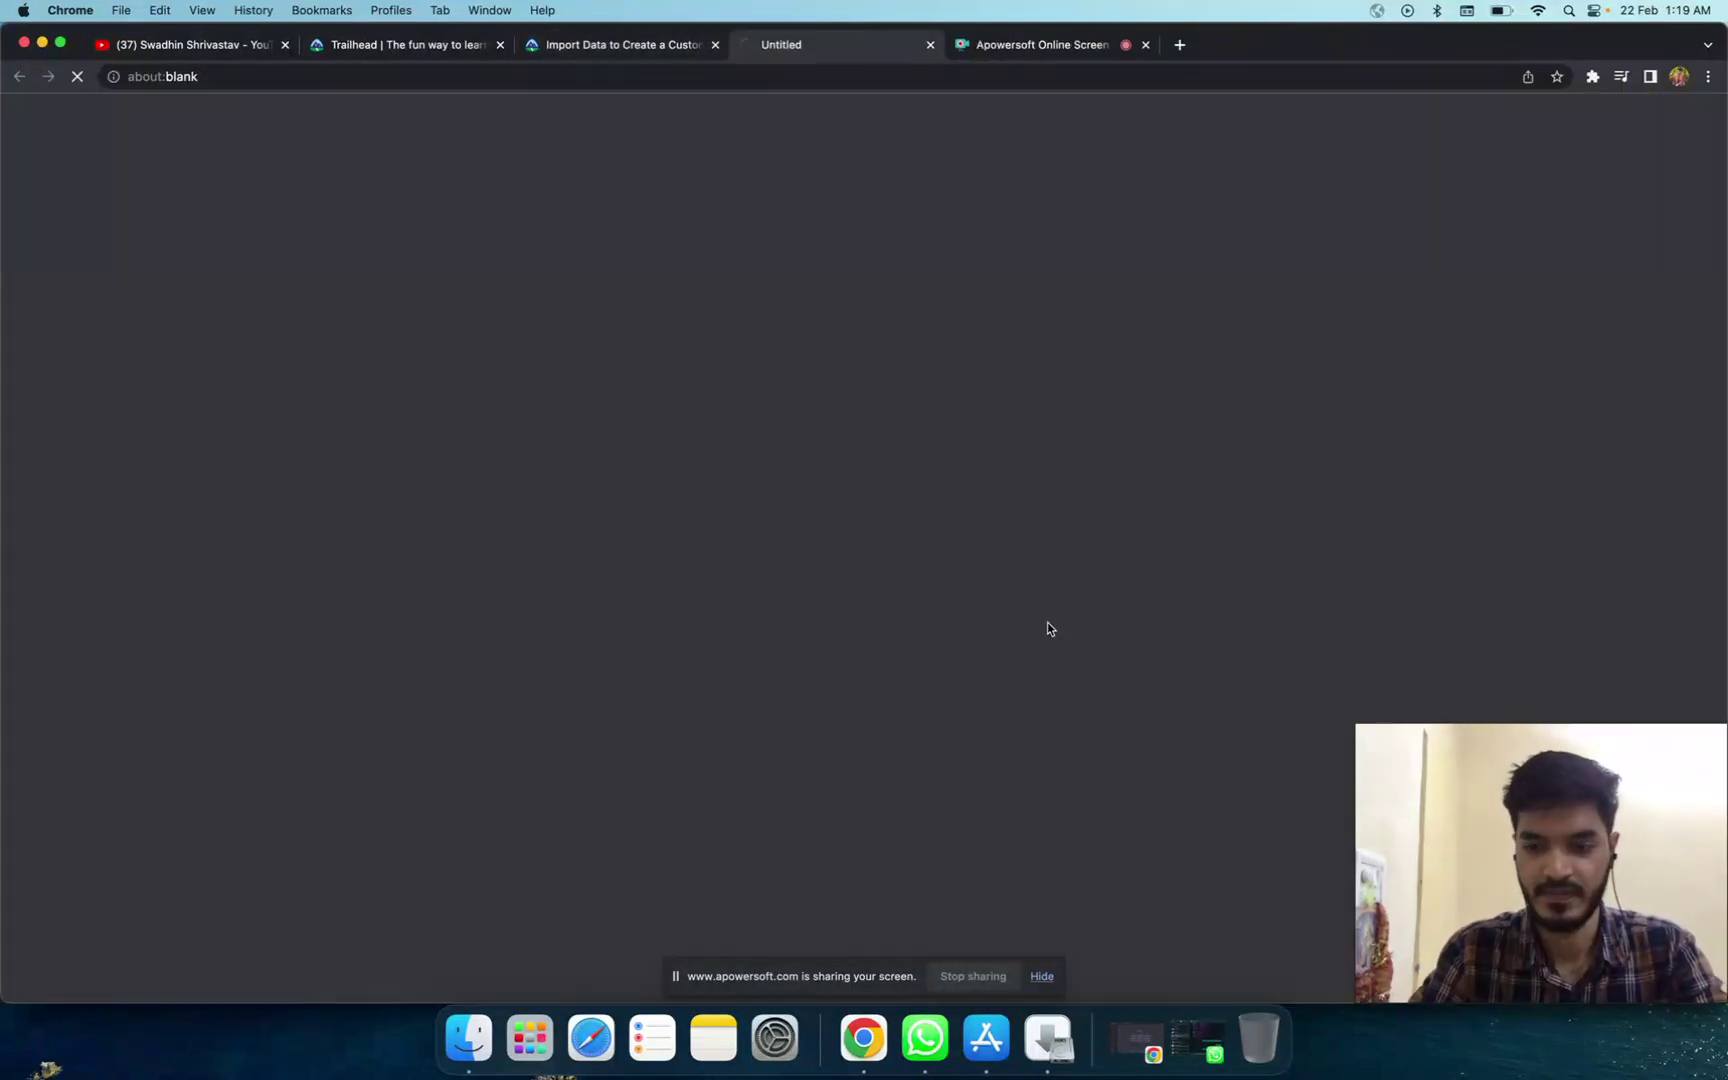
Step: Download Vehicle_Interest.csv from the lesson and switch to the org's Setup Home tab
click(568, 48)
scroll(600, 445, up, 10)
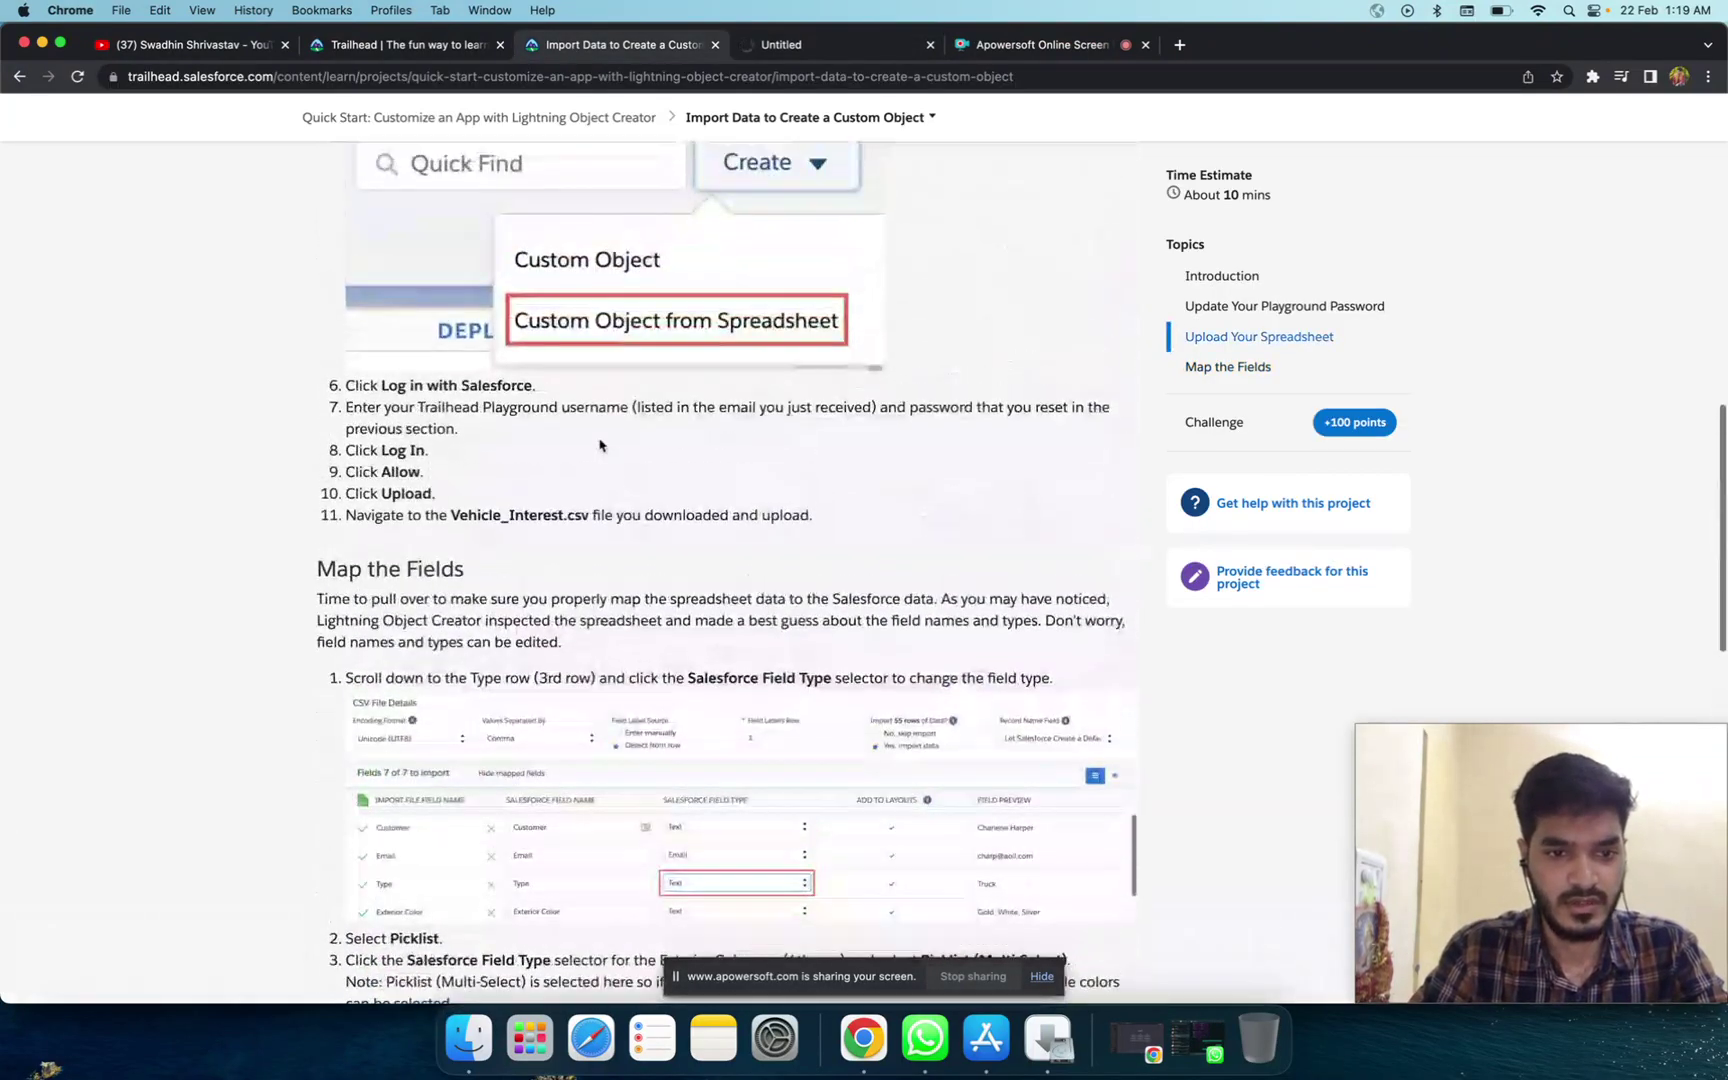
scroll(600, 445, up, 7)
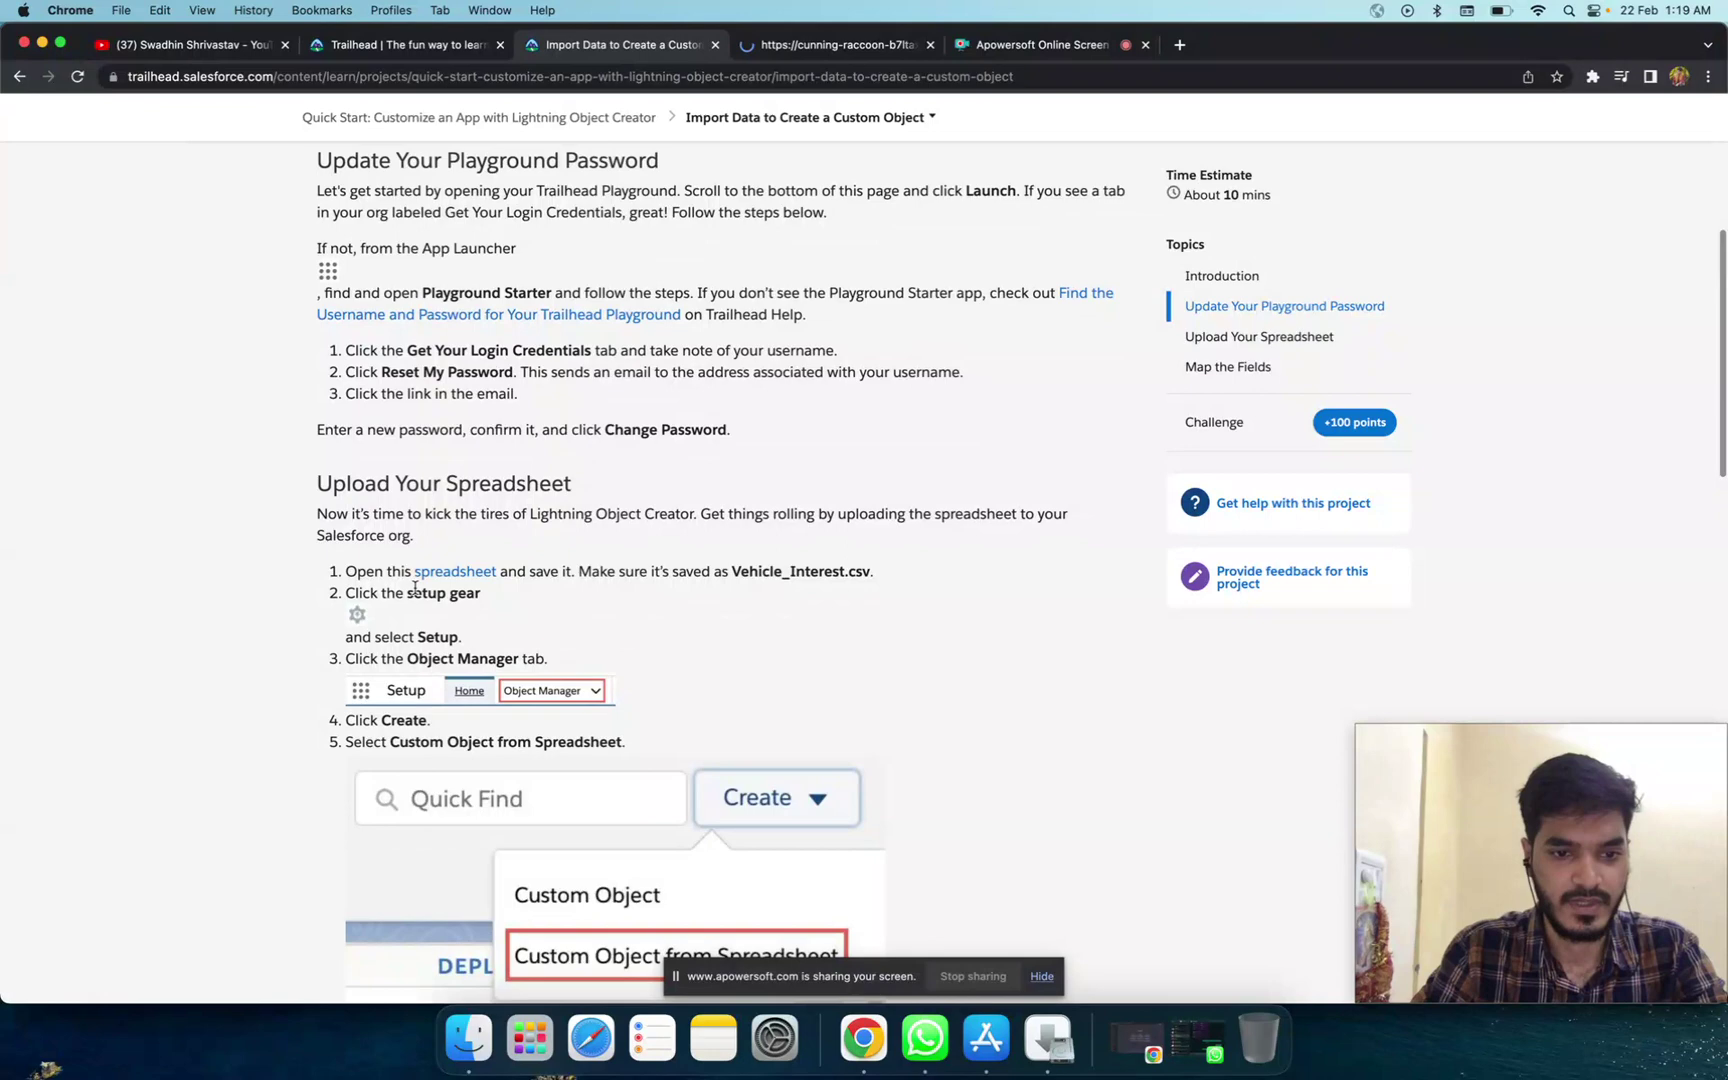
click(440, 571)
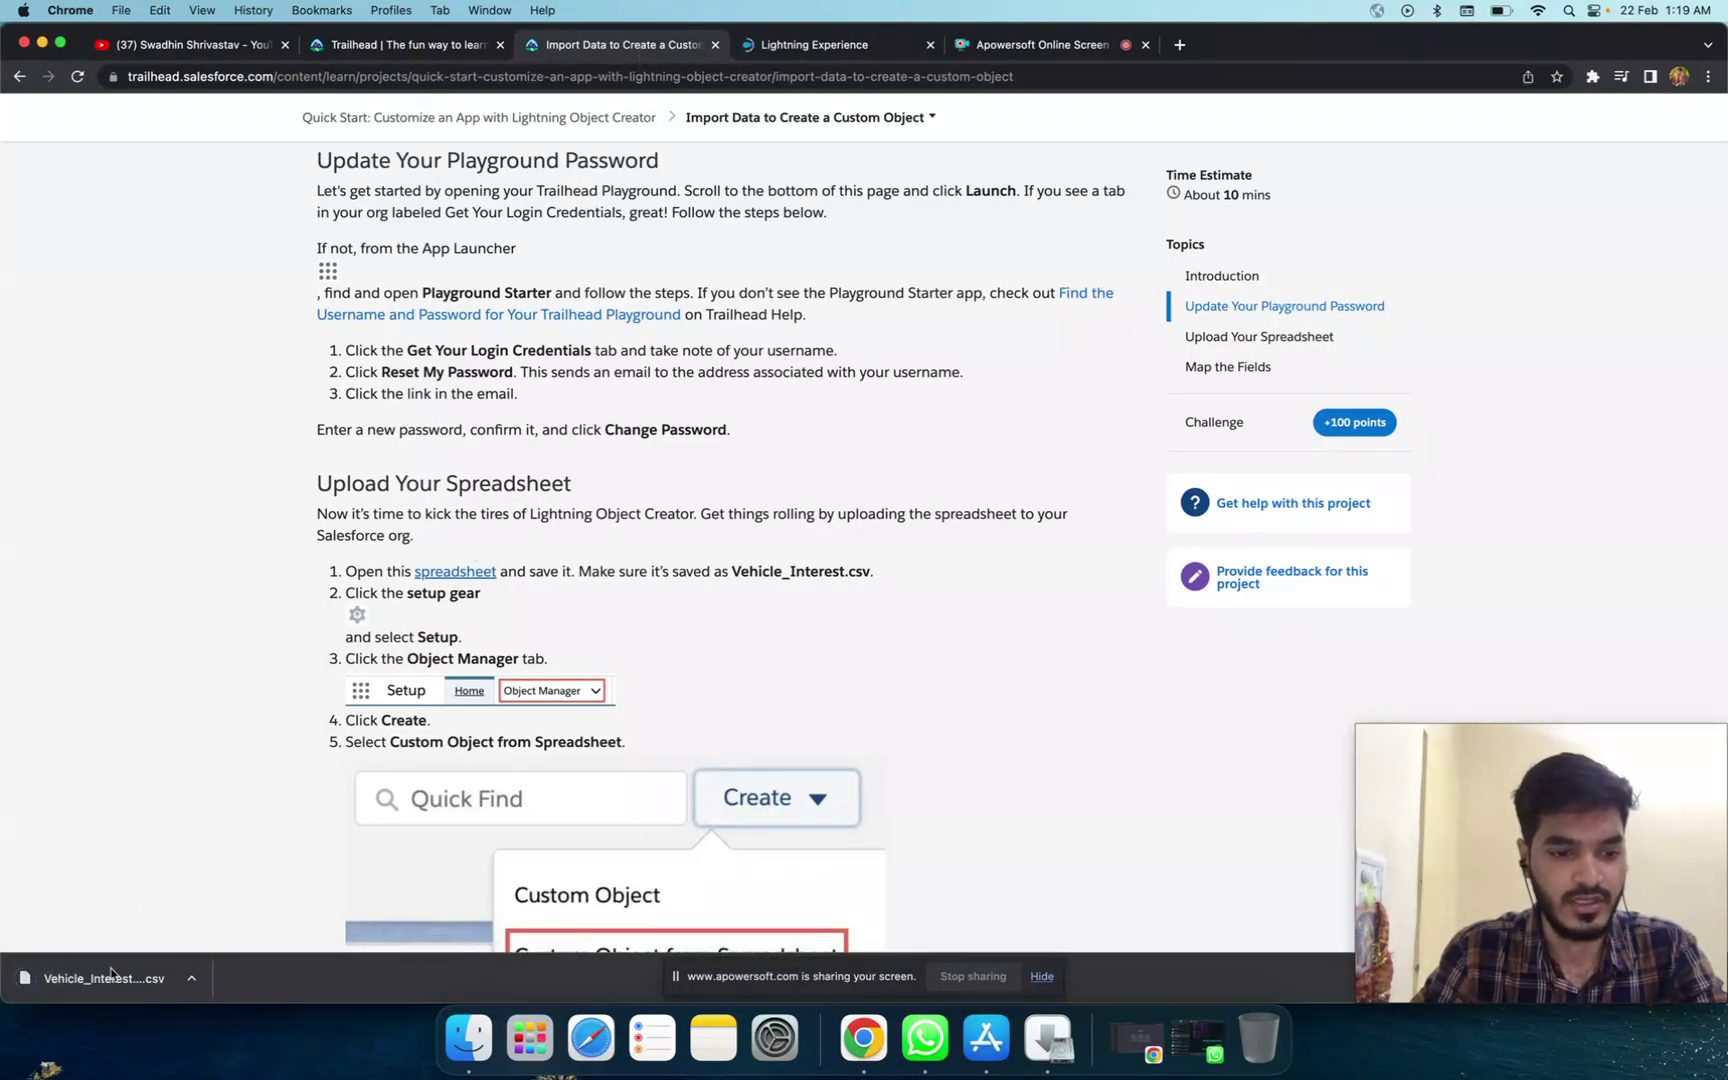
click(830, 44)
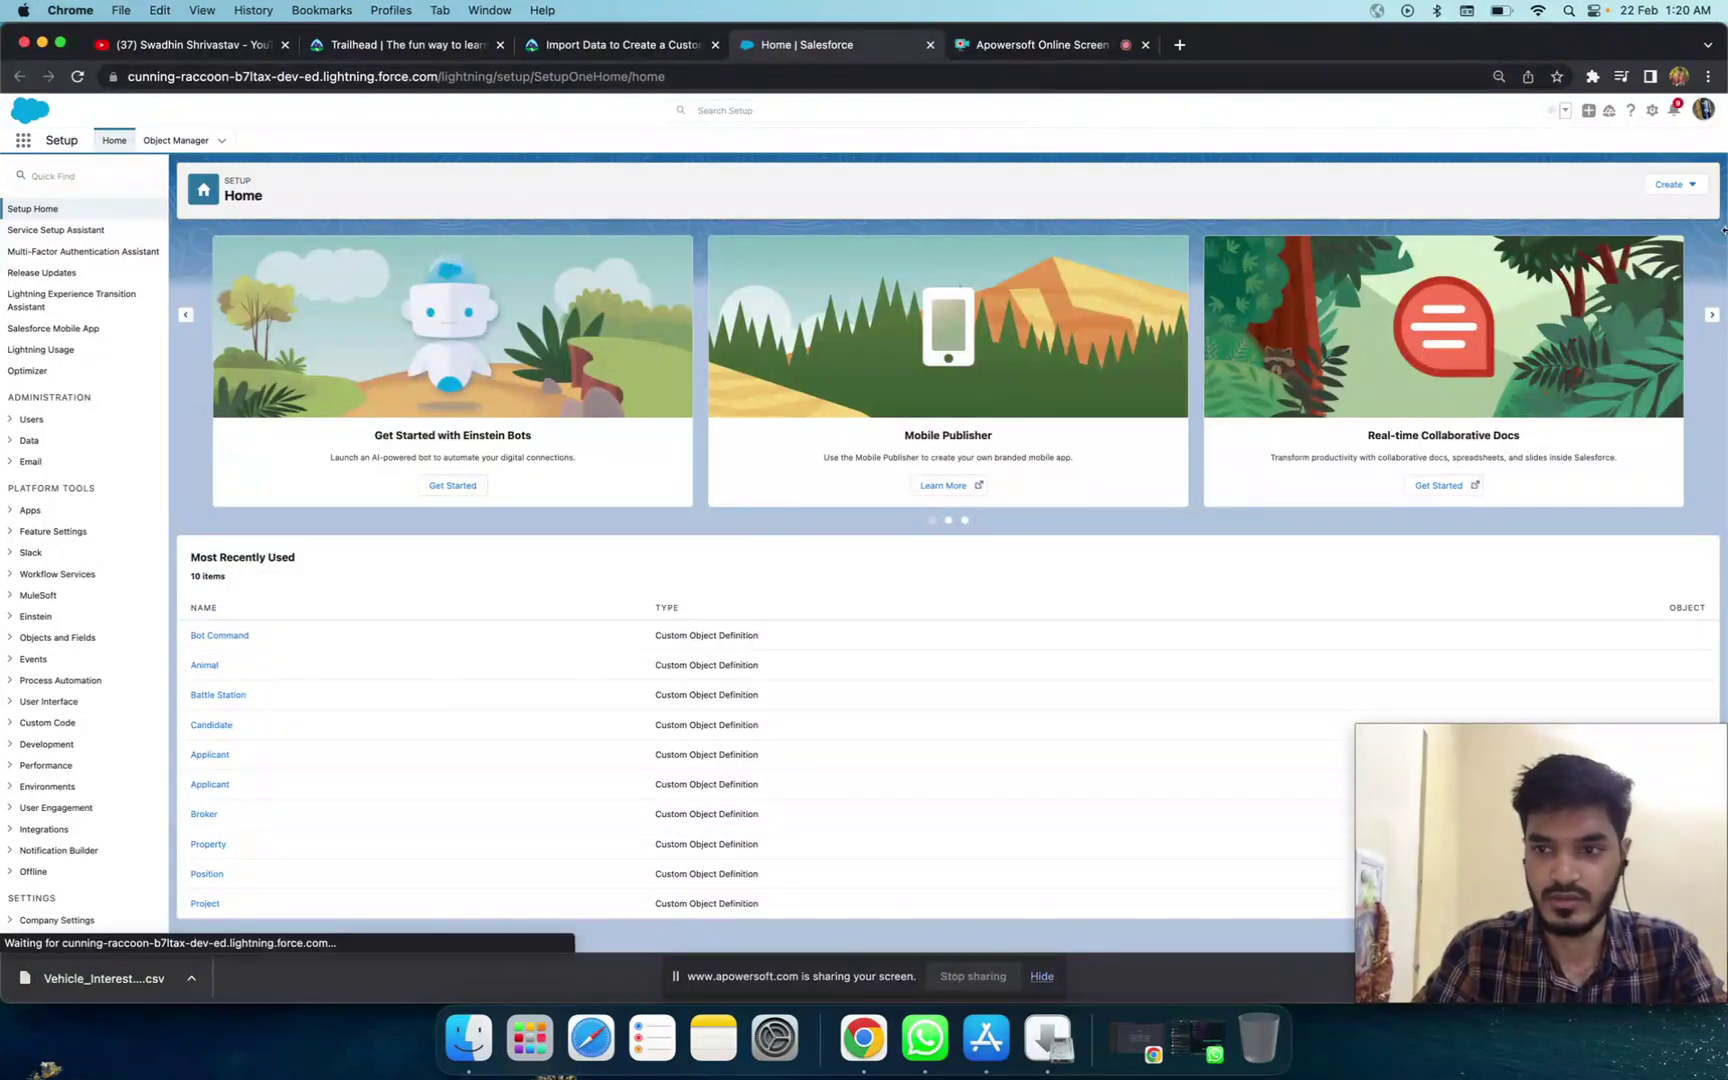
Step: In Object Manager at 100% browser zoom, choose Create > Custom Object from Spreadsheet
click(180, 140)
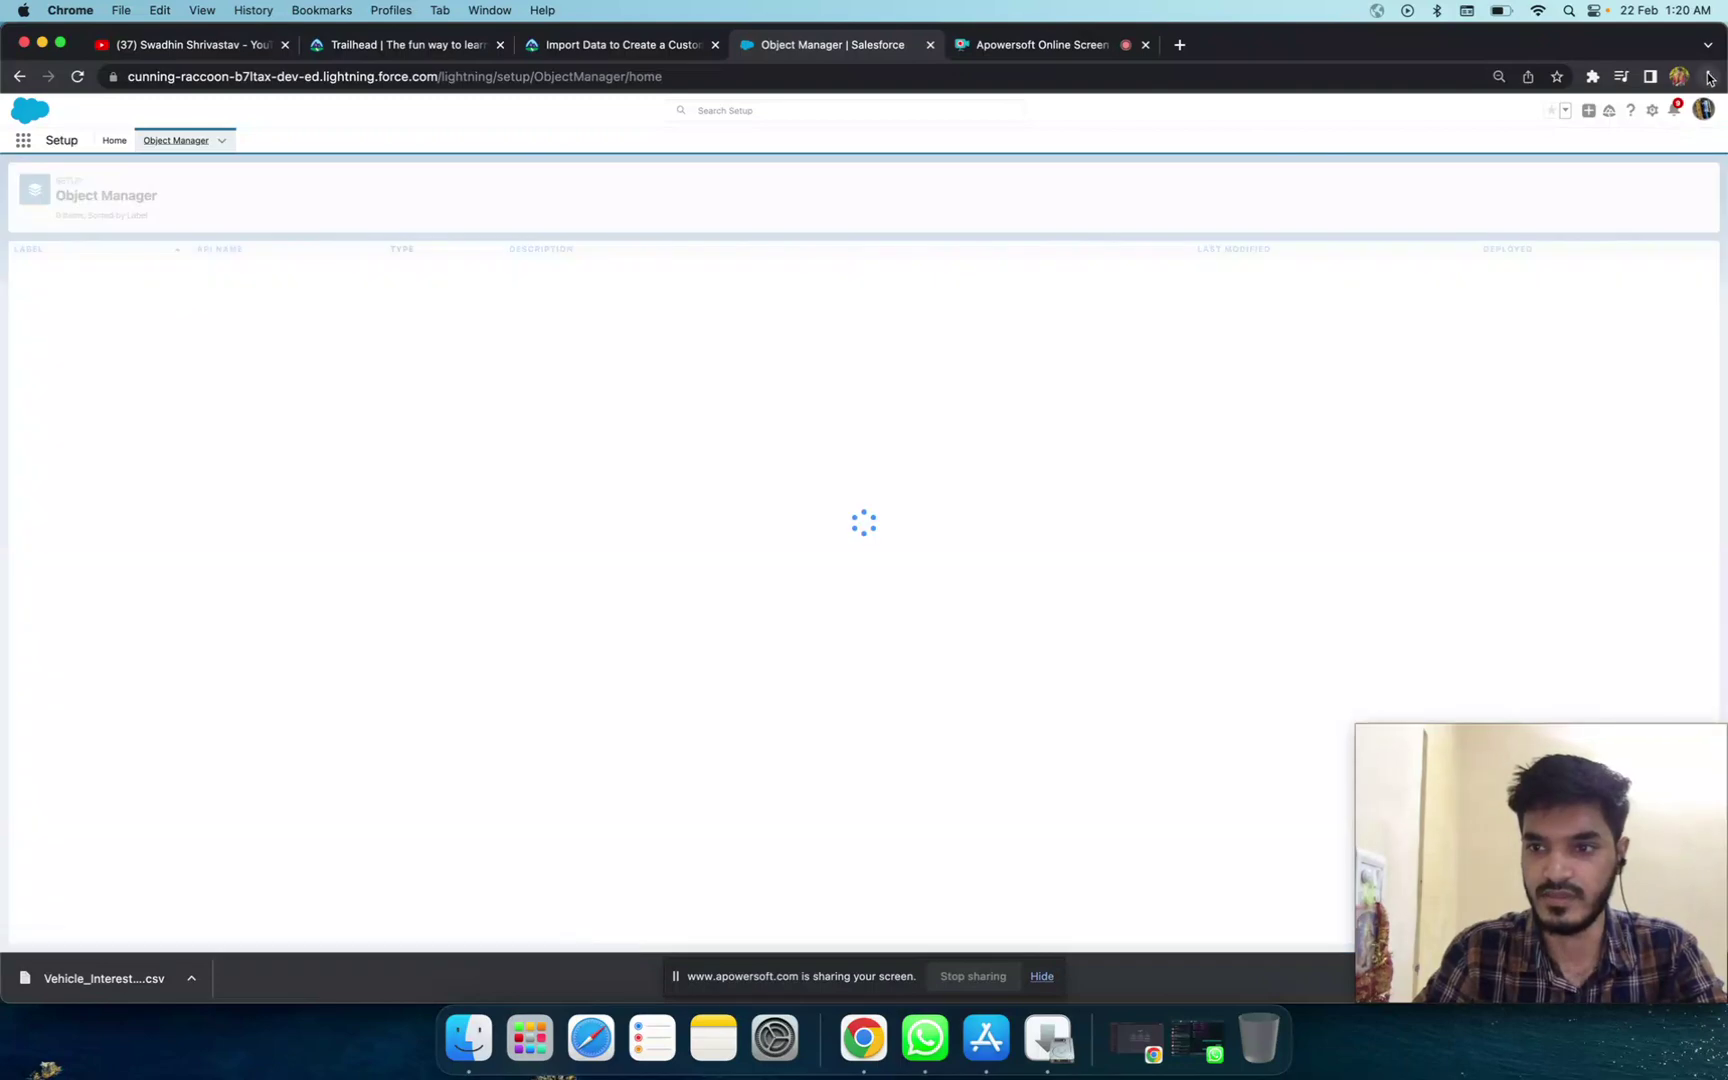
click(1709, 78)
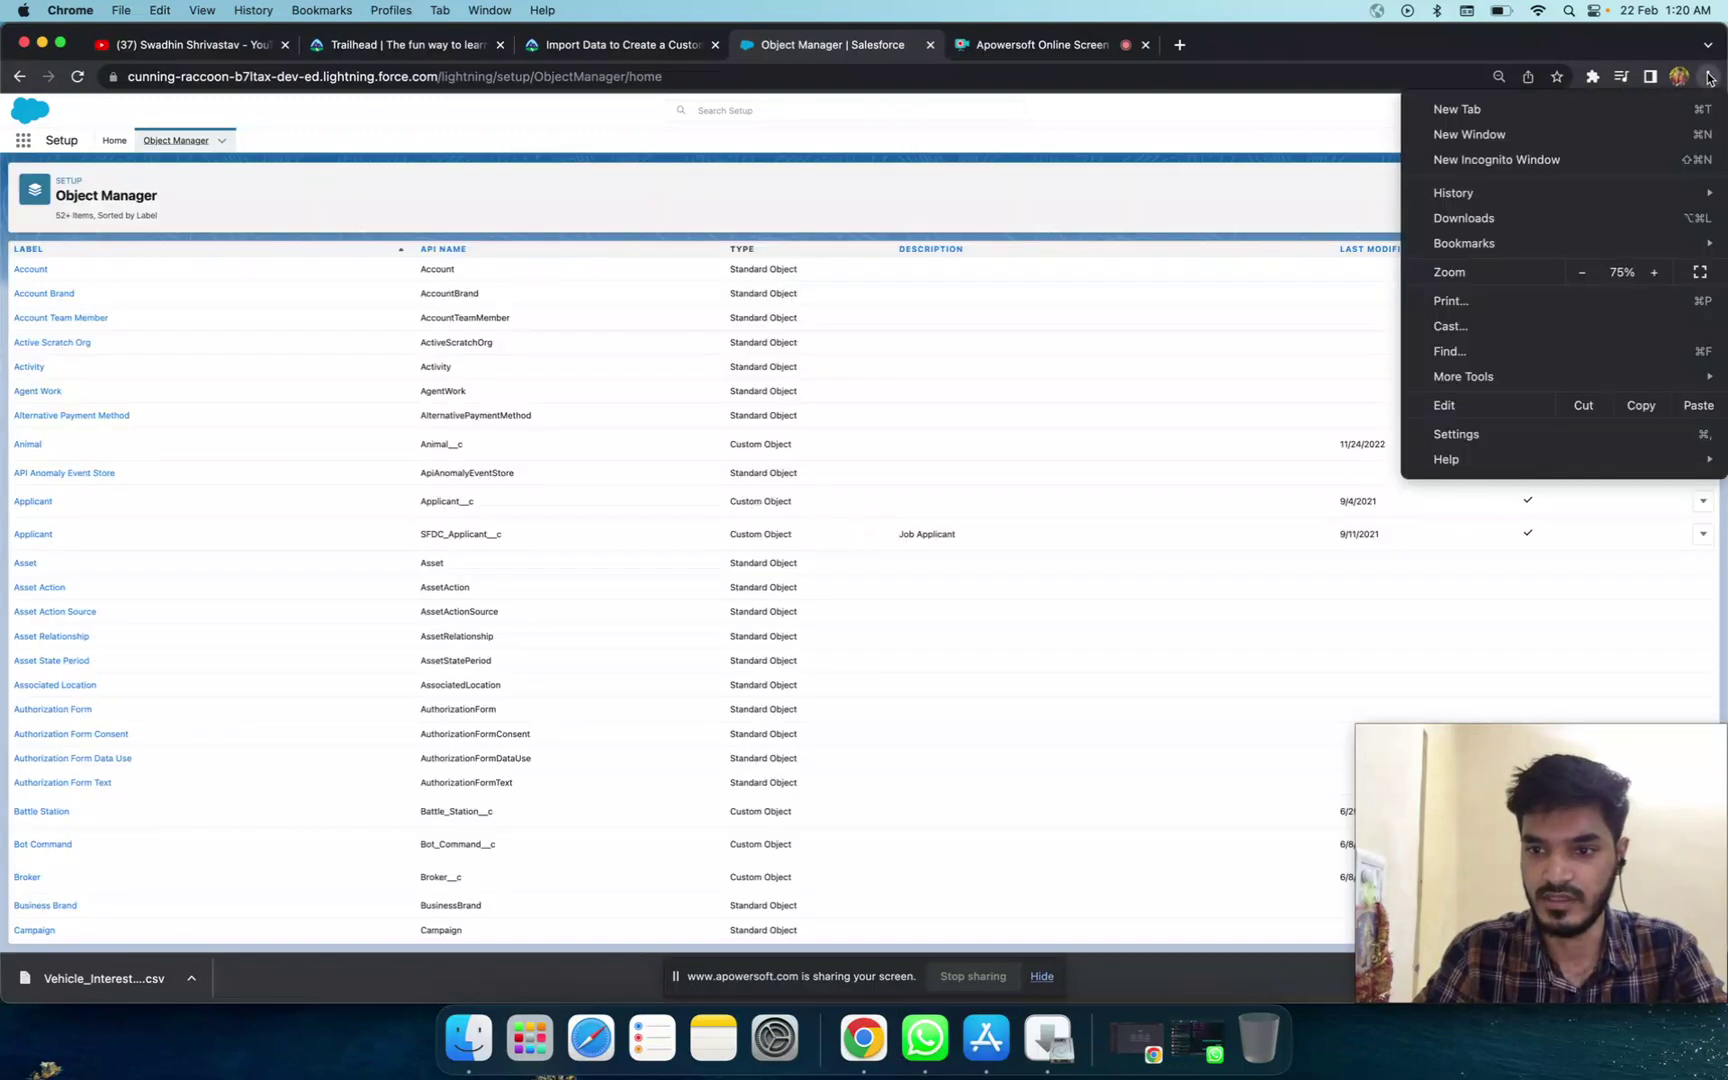
click(1656, 273)
click(1656, 273)
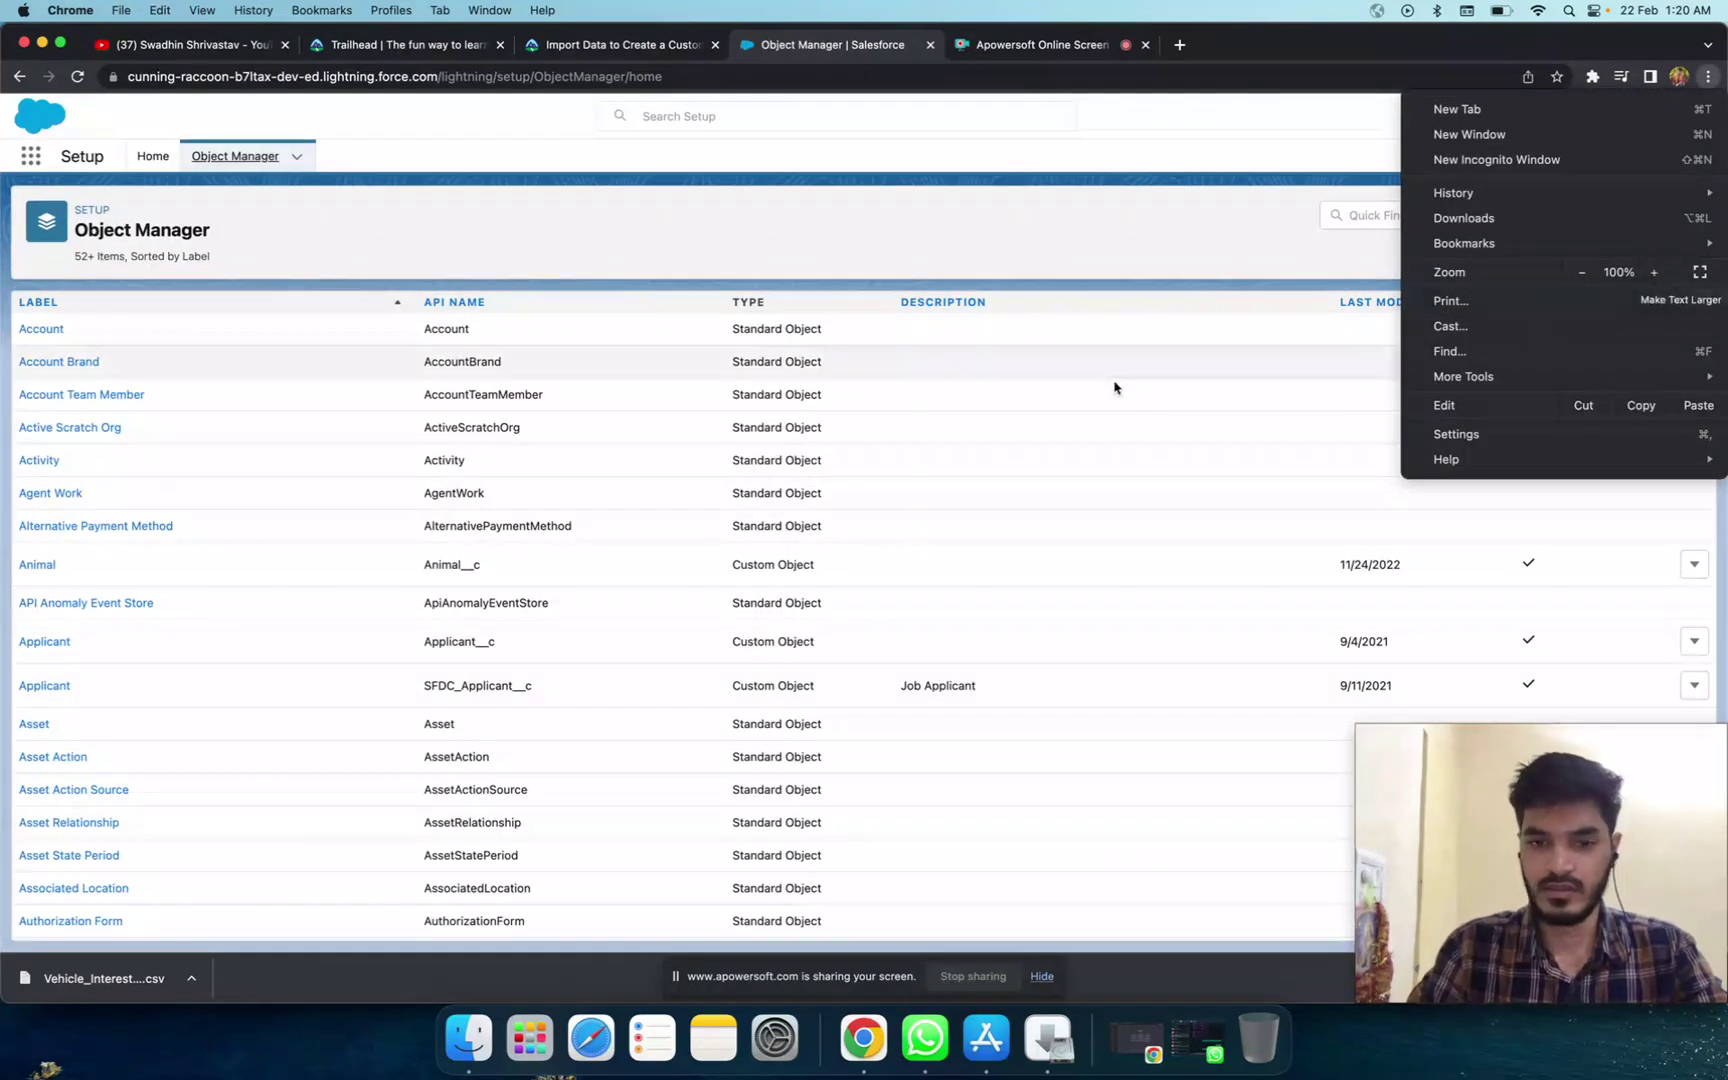
click(1060, 278)
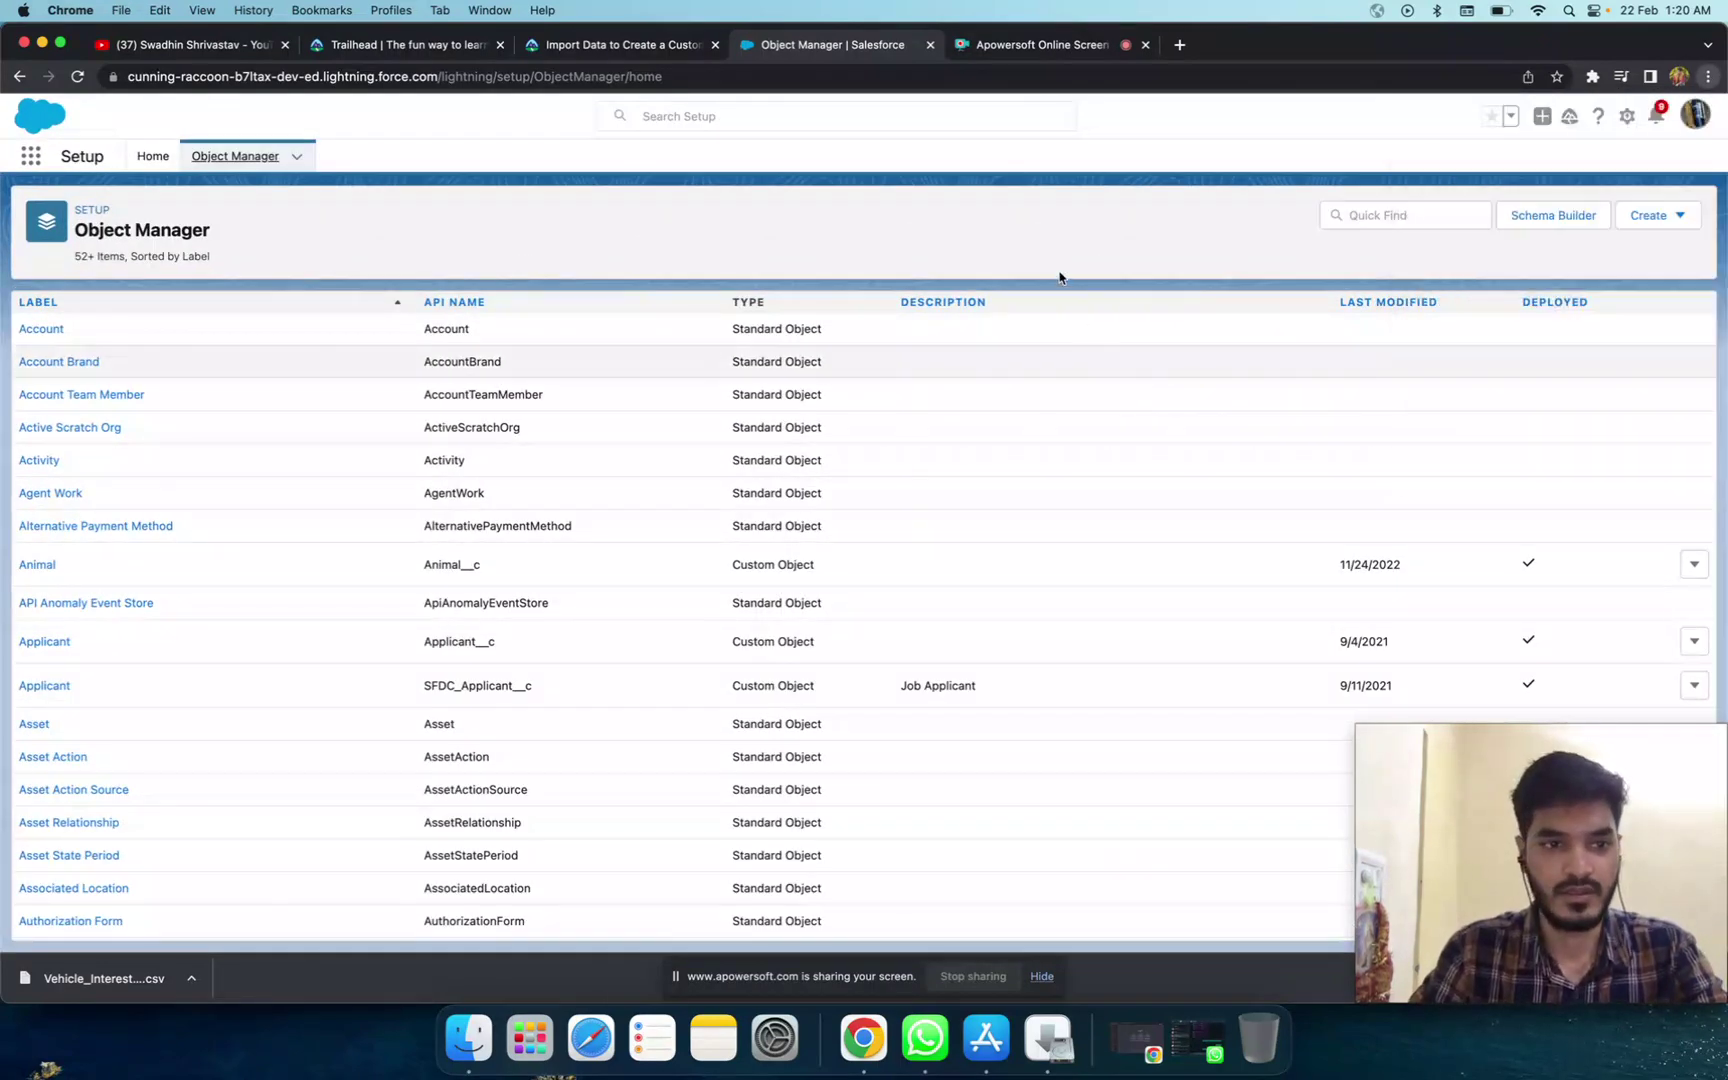
click(1677, 222)
click(1593, 297)
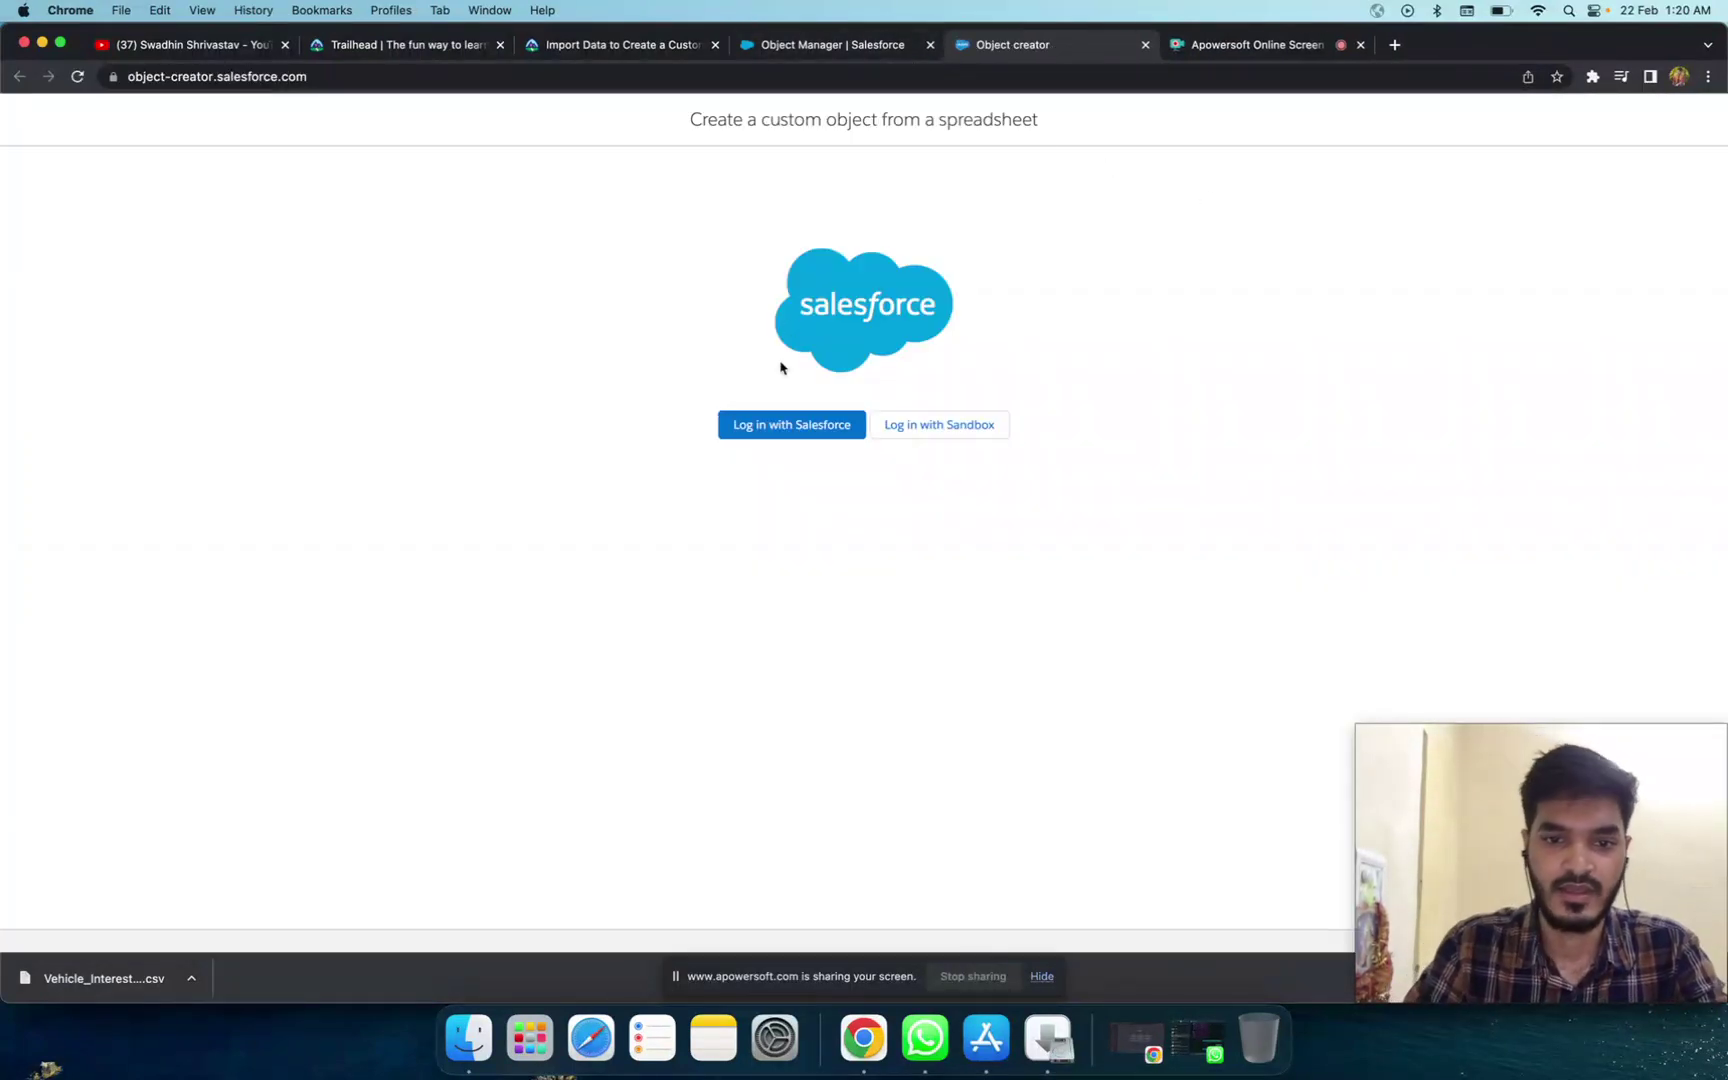
Step: Log in to Object Creator using the playground org's saved username and password
click(783, 431)
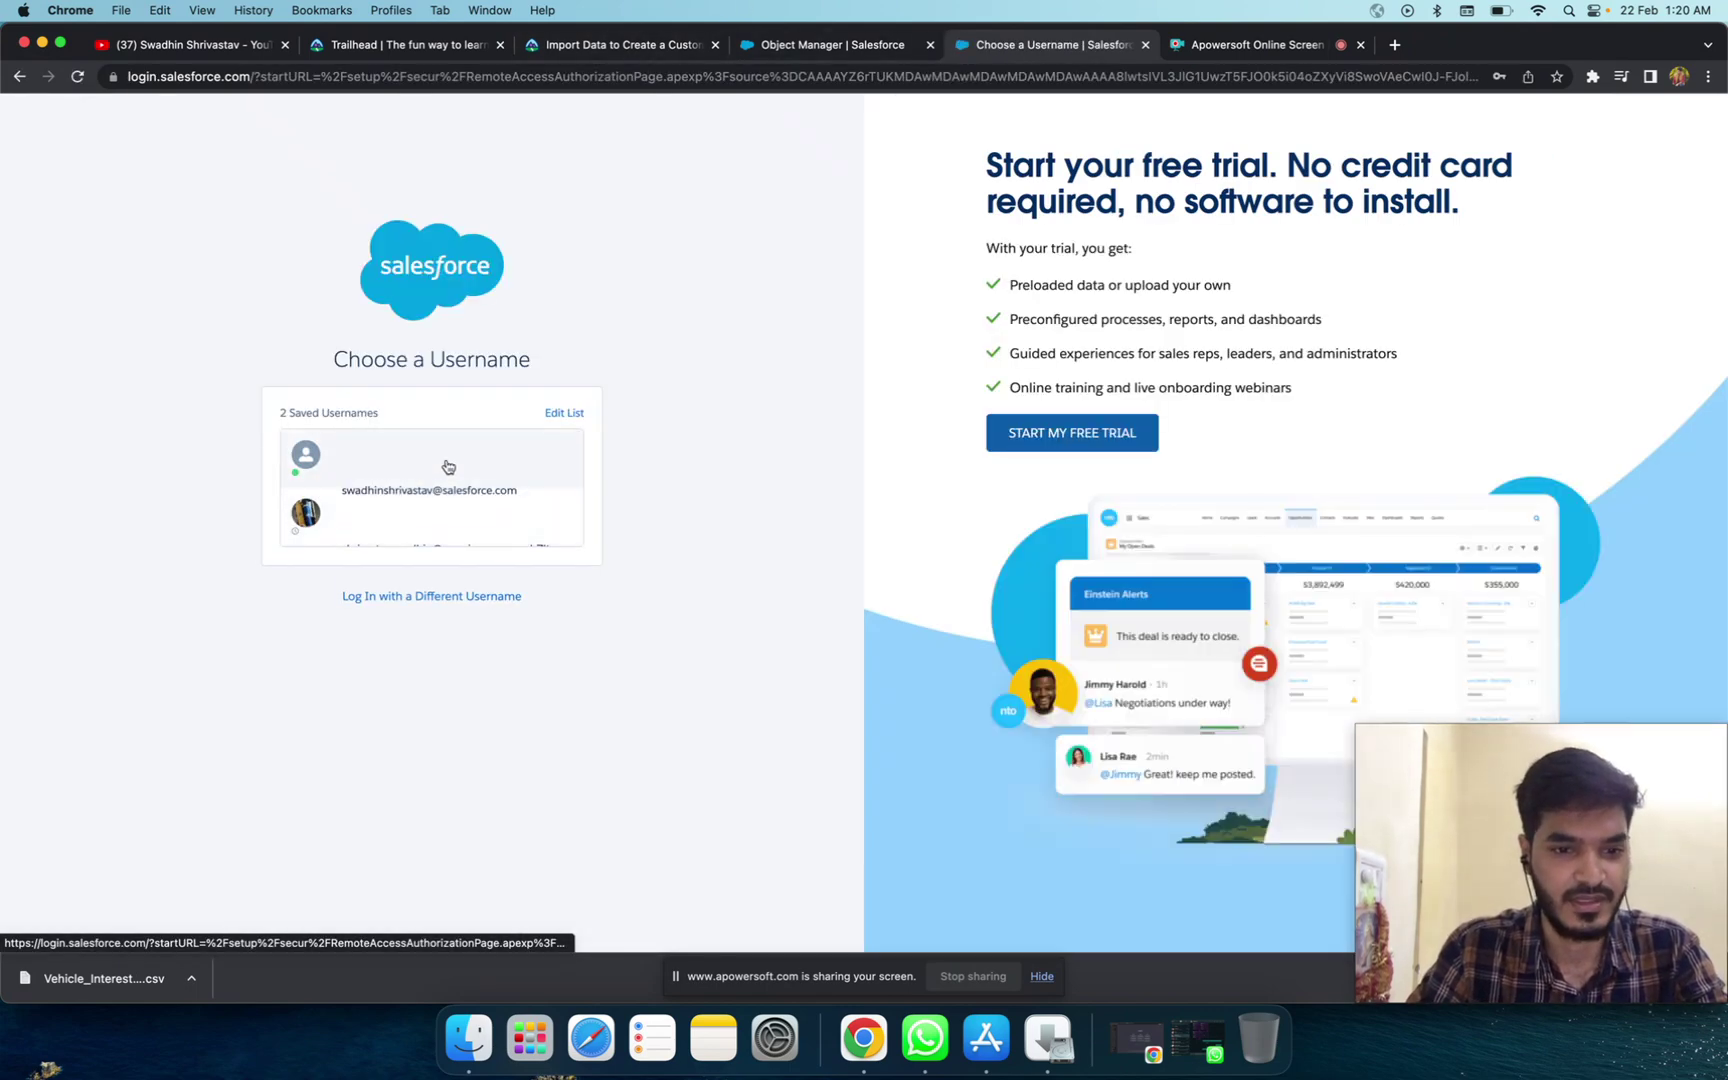
click(820, 44)
click(1000, 44)
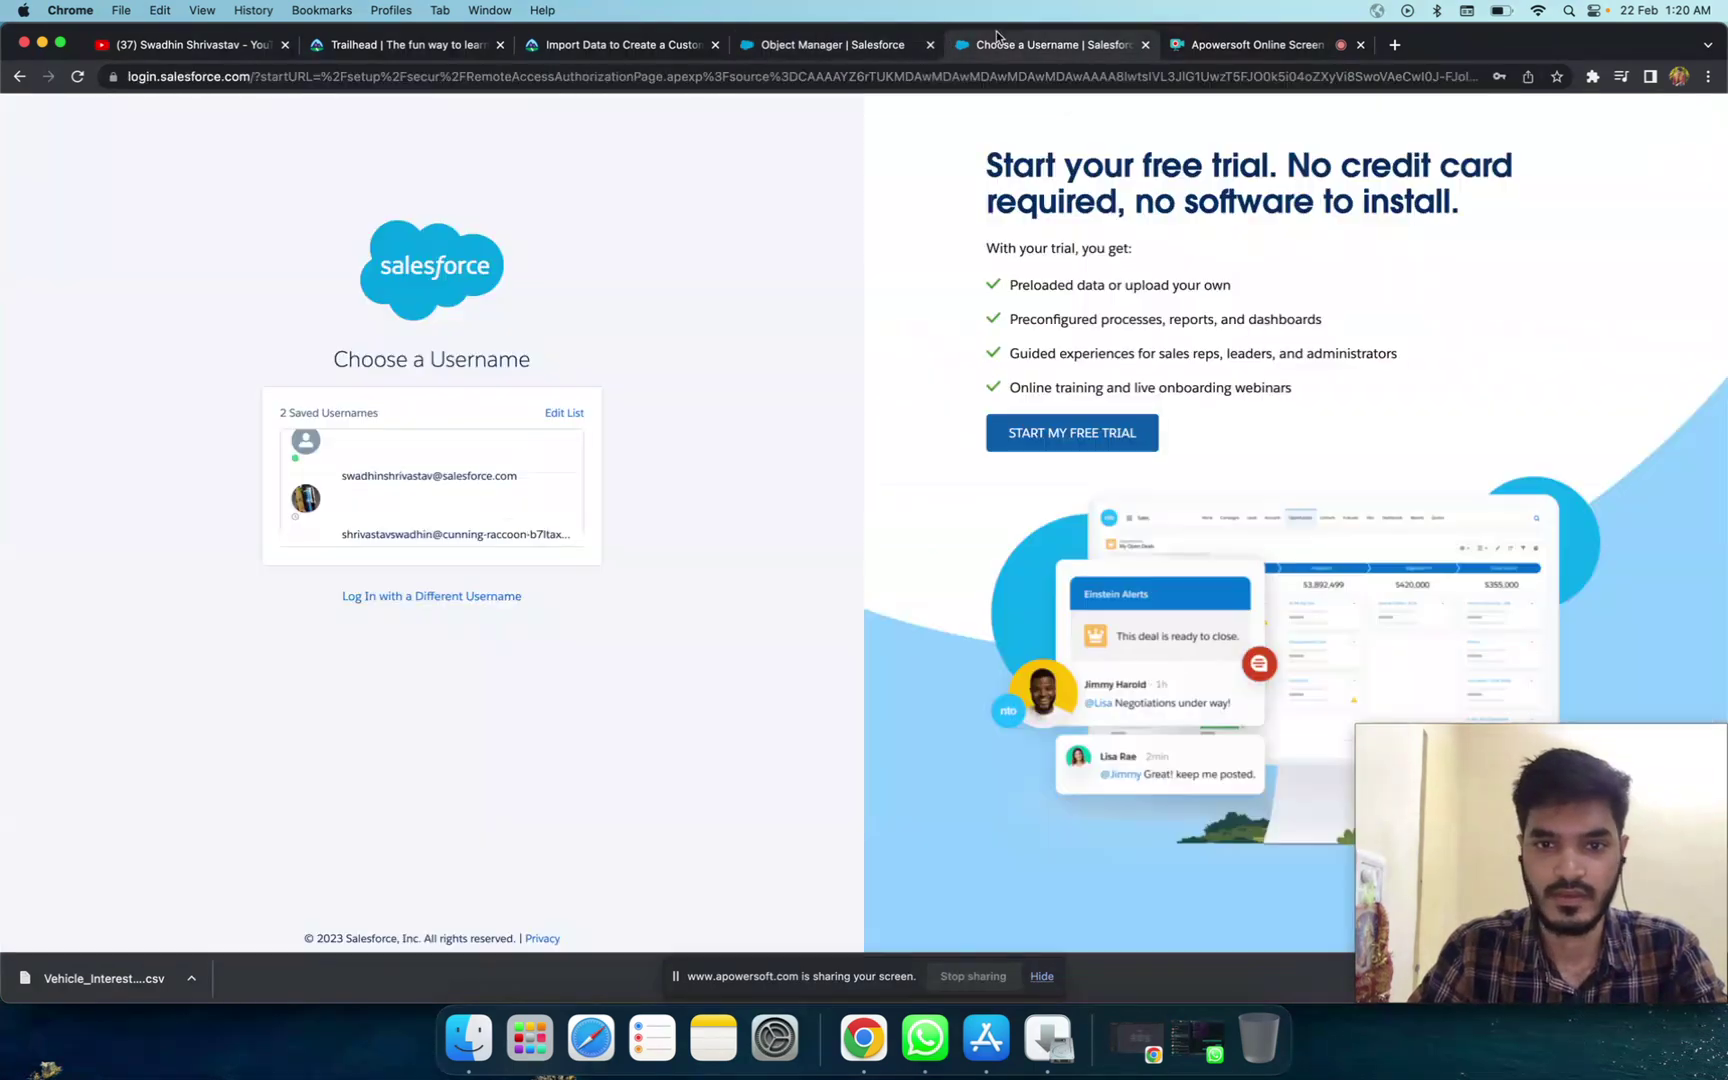
click(400, 528)
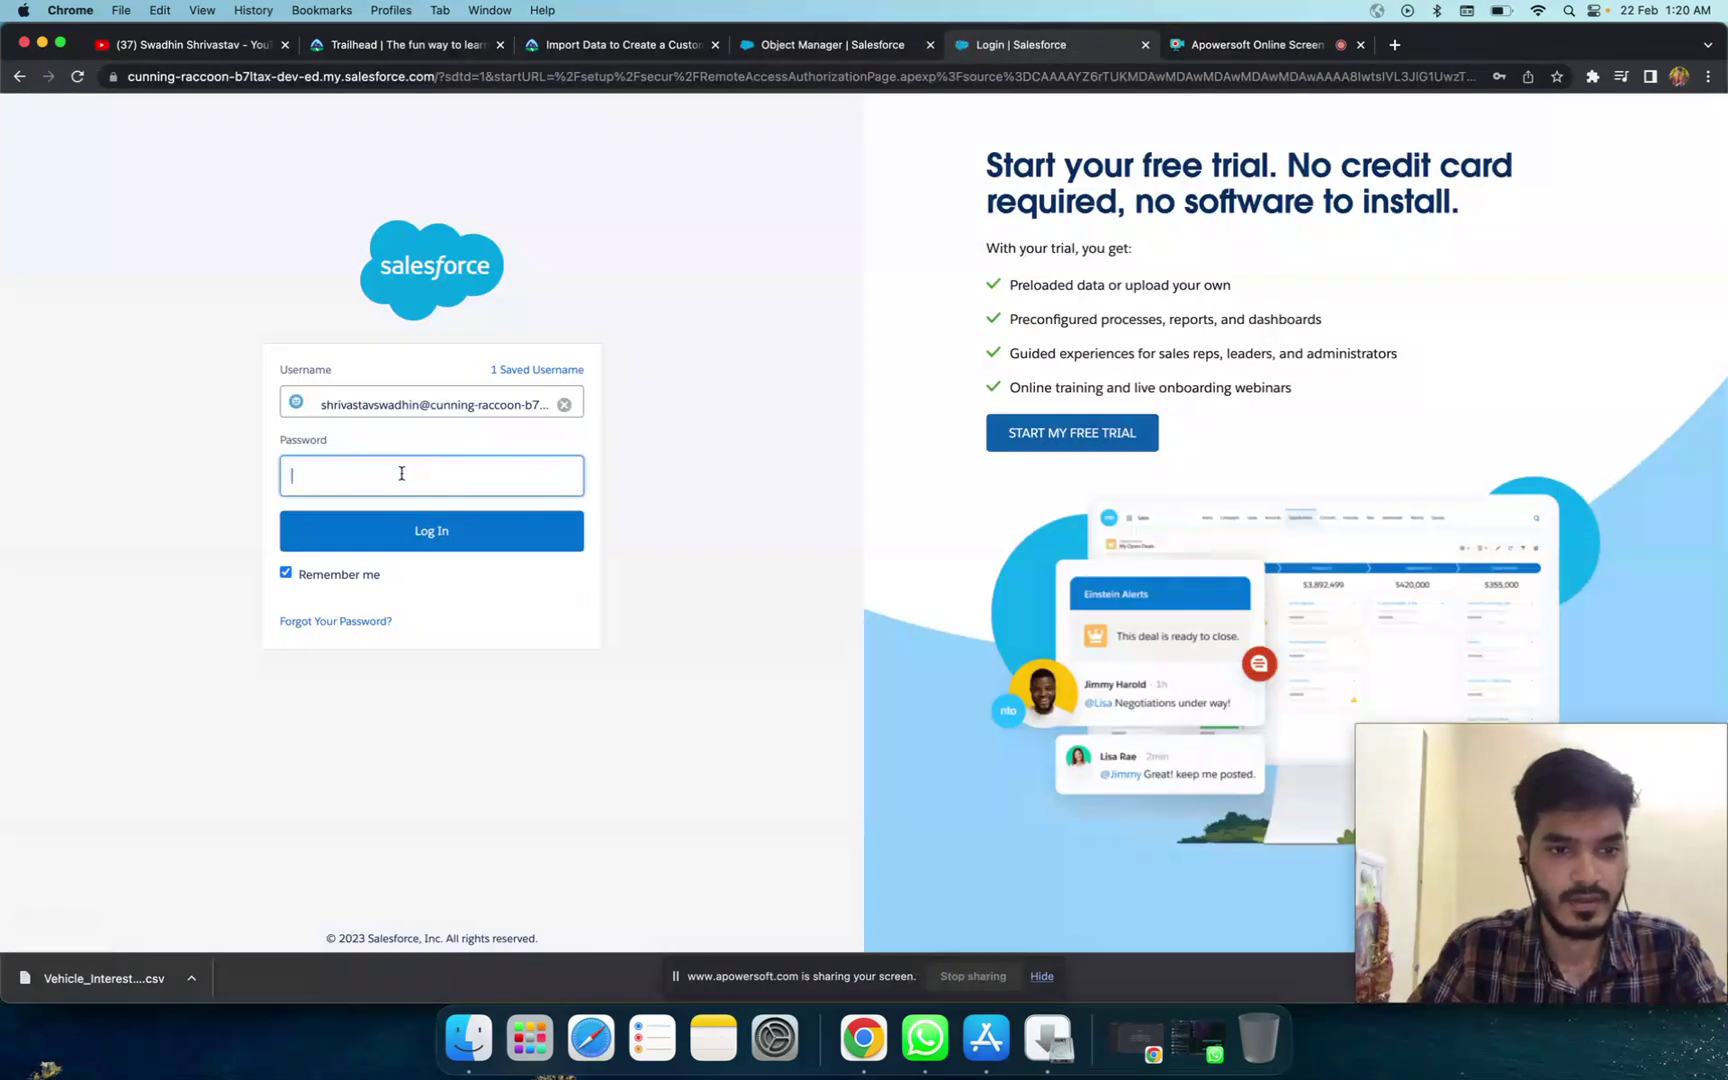
click(401, 473)
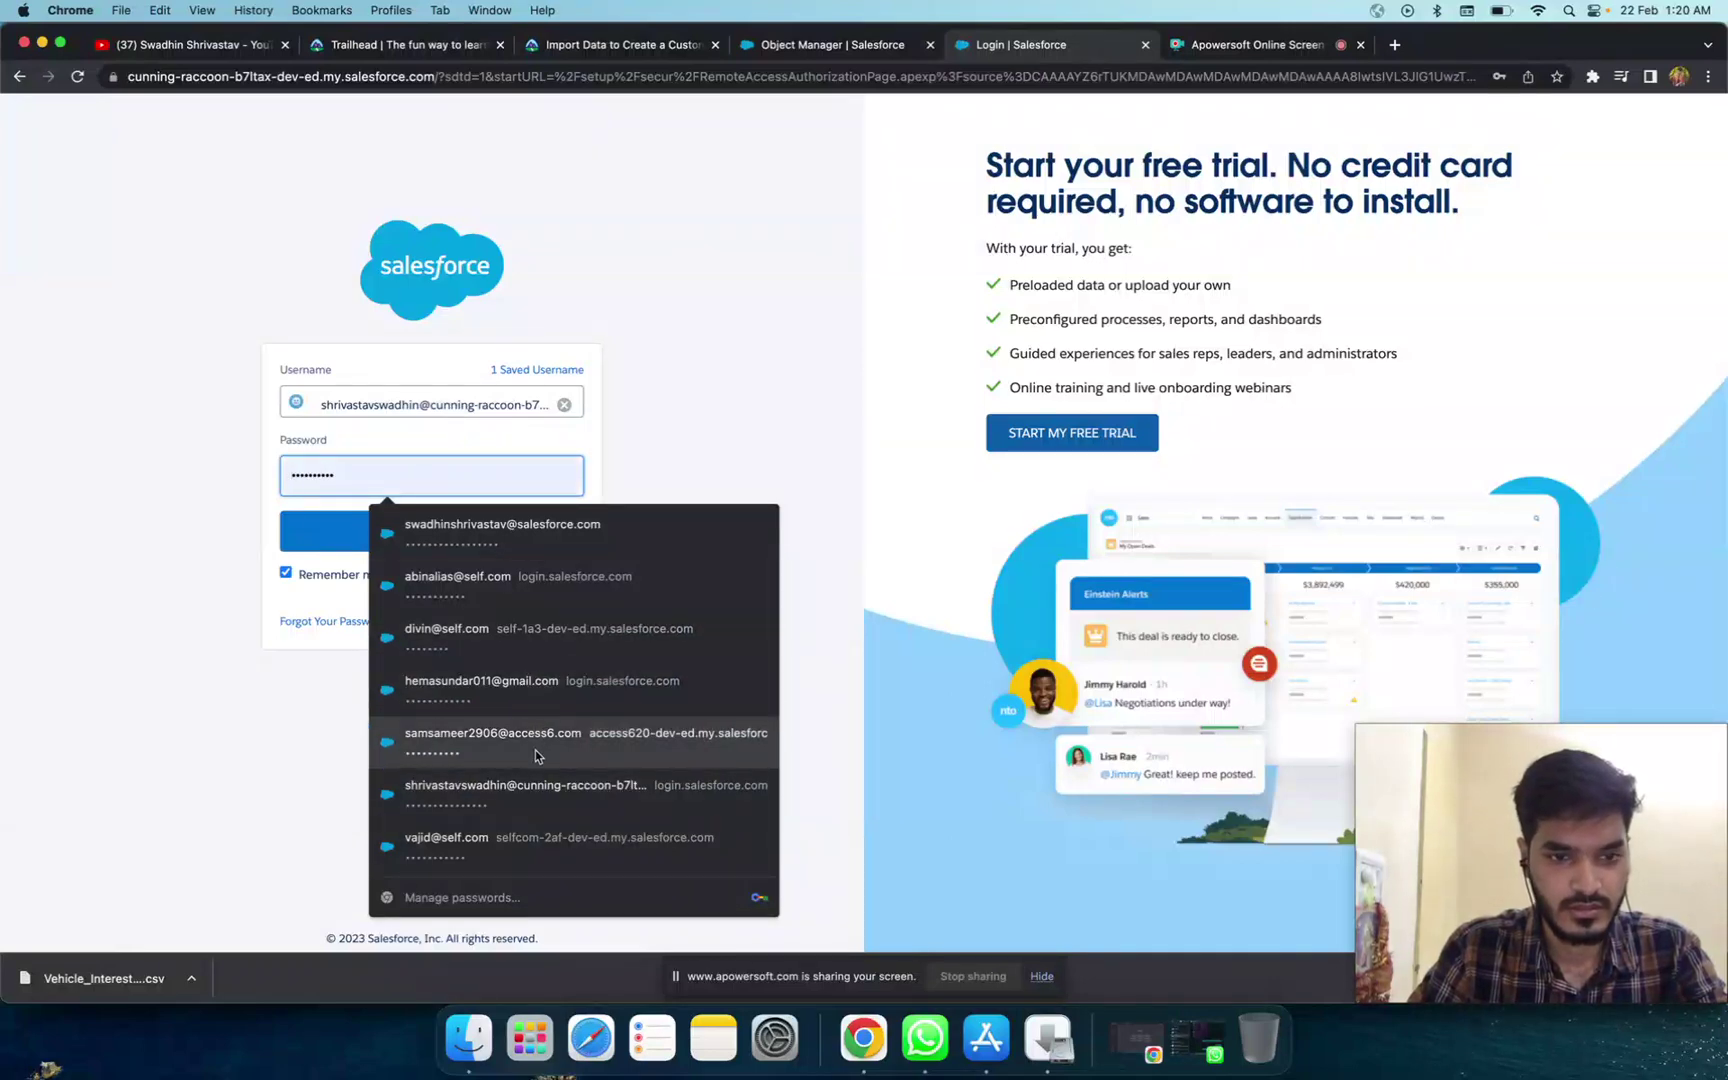
click(523, 790)
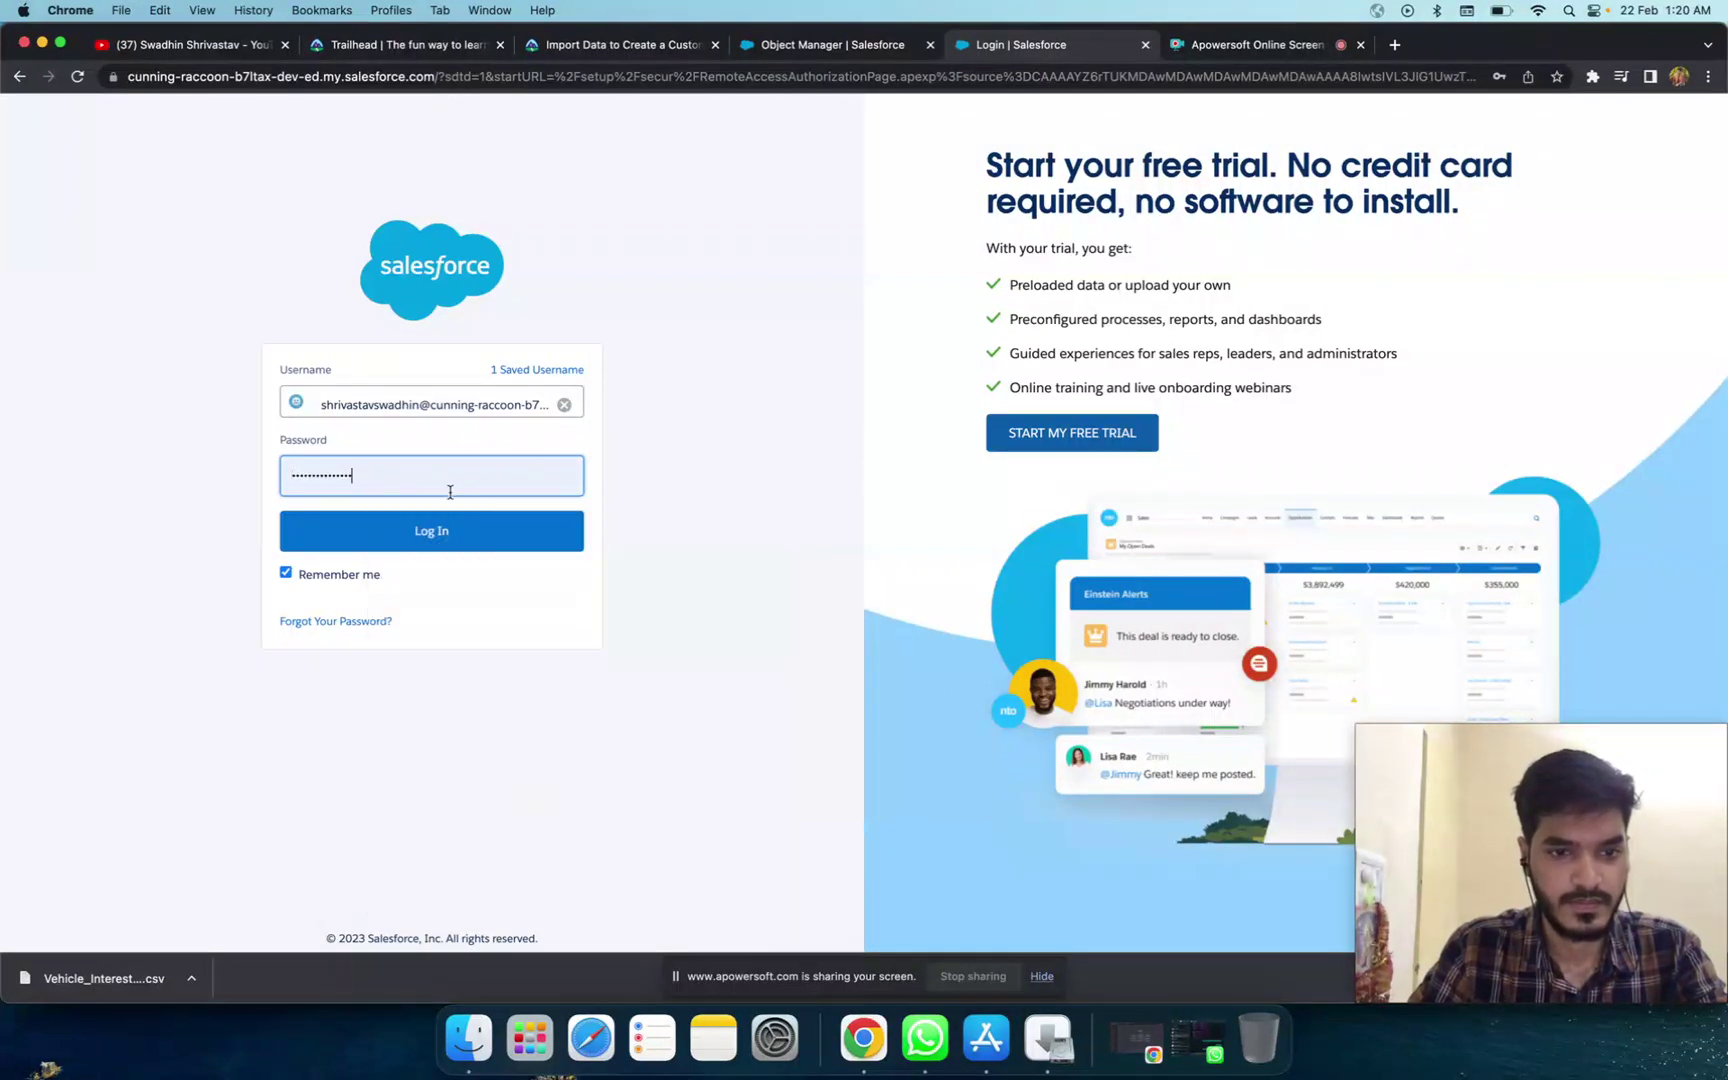
click(432, 535)
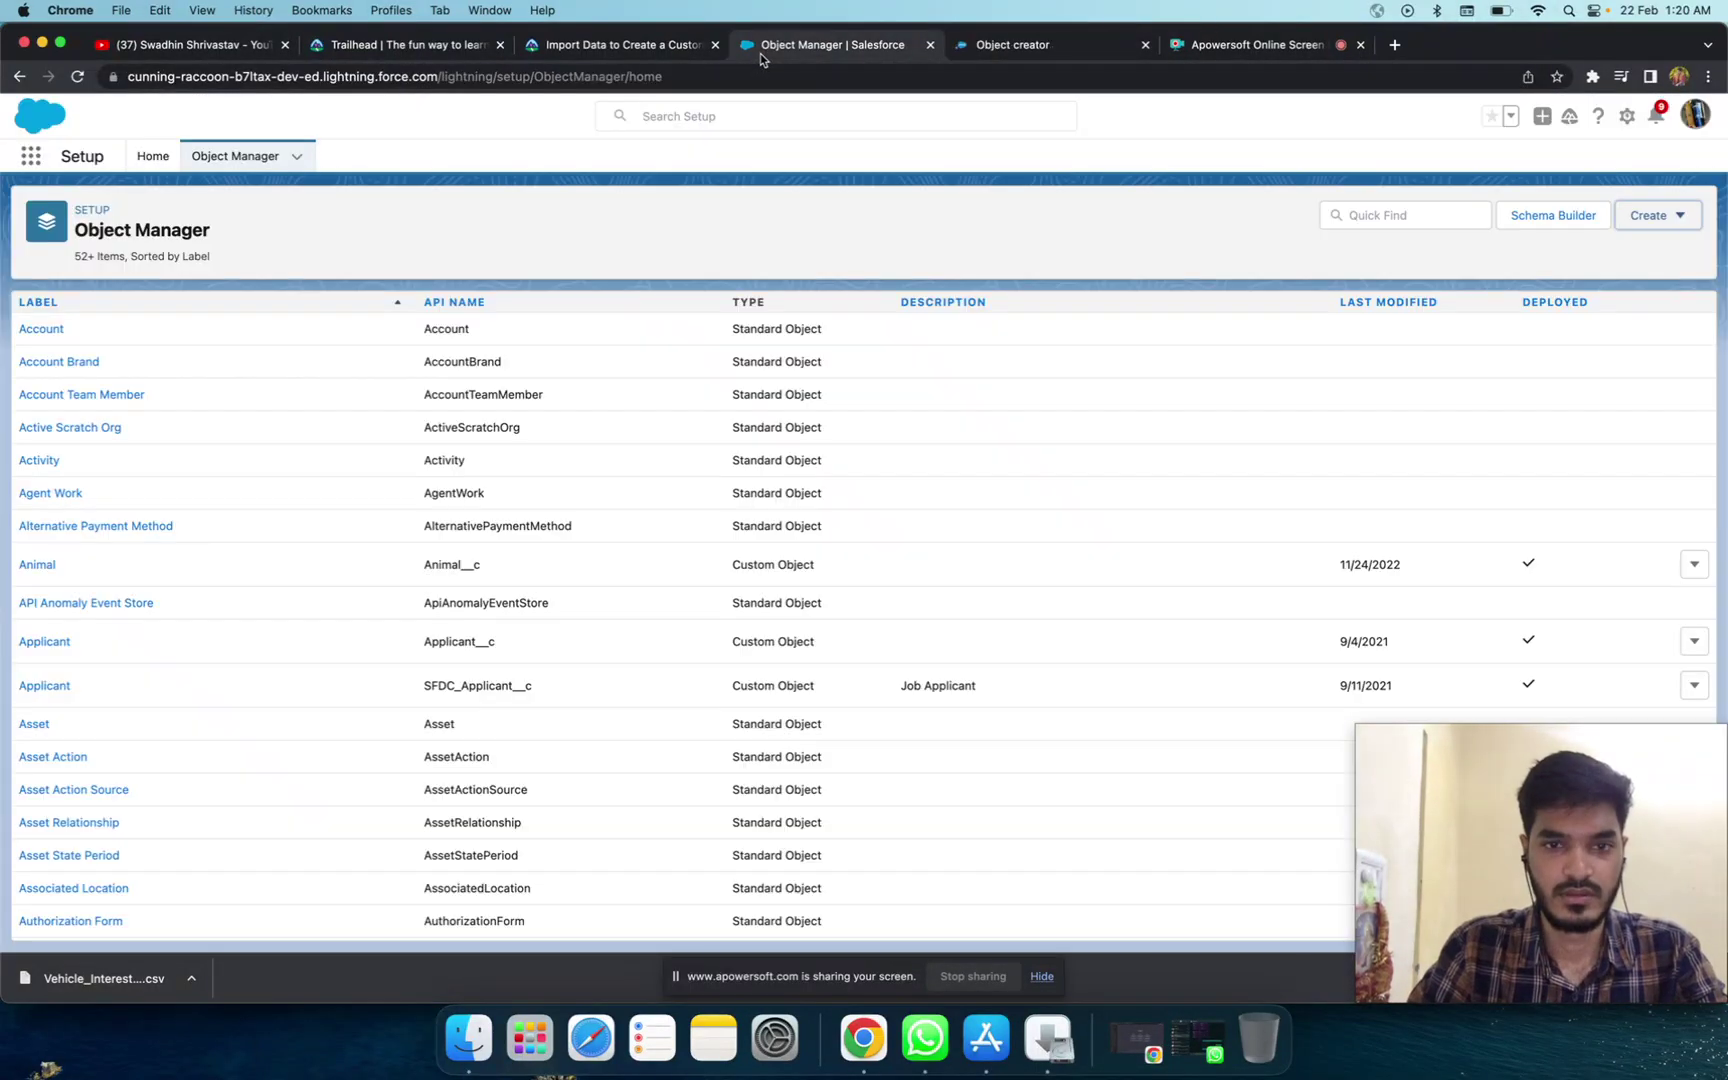
Step: Upload Vehicle_Interest.csv from Recents, then return to Trailhead's Upload Your Spreadsheet instructions
click(646, 42)
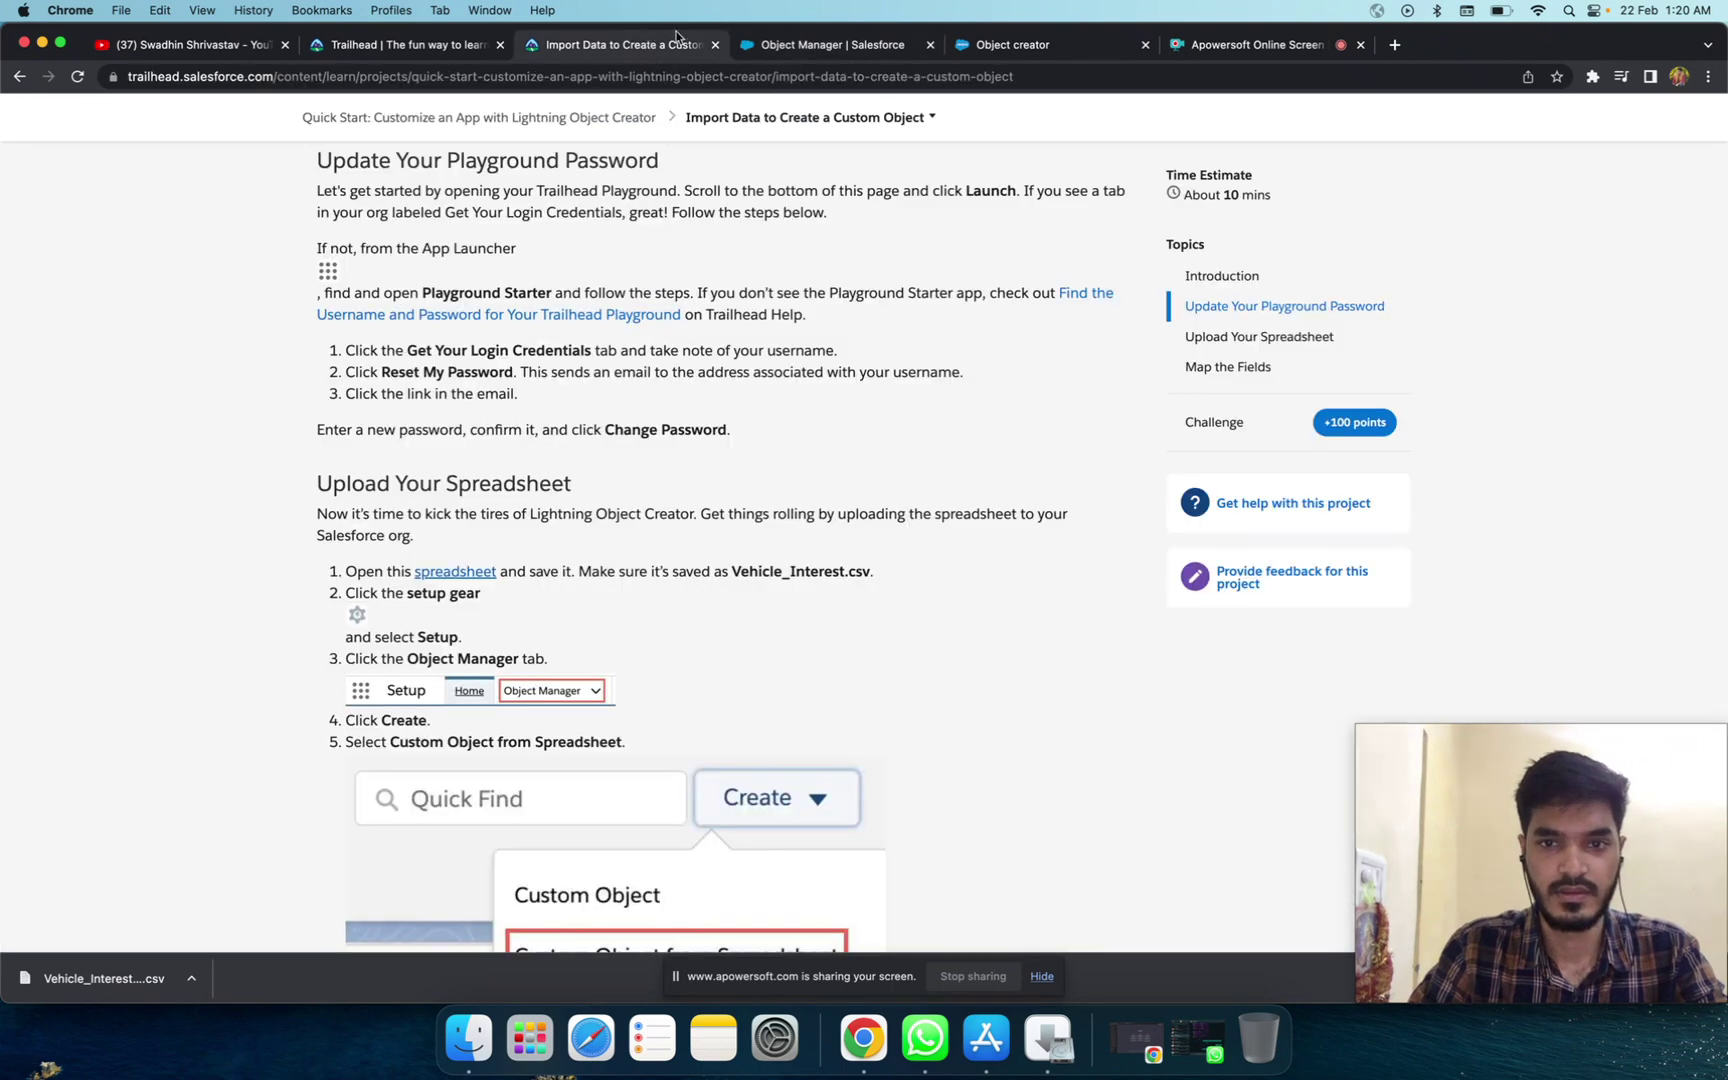
click(1004, 44)
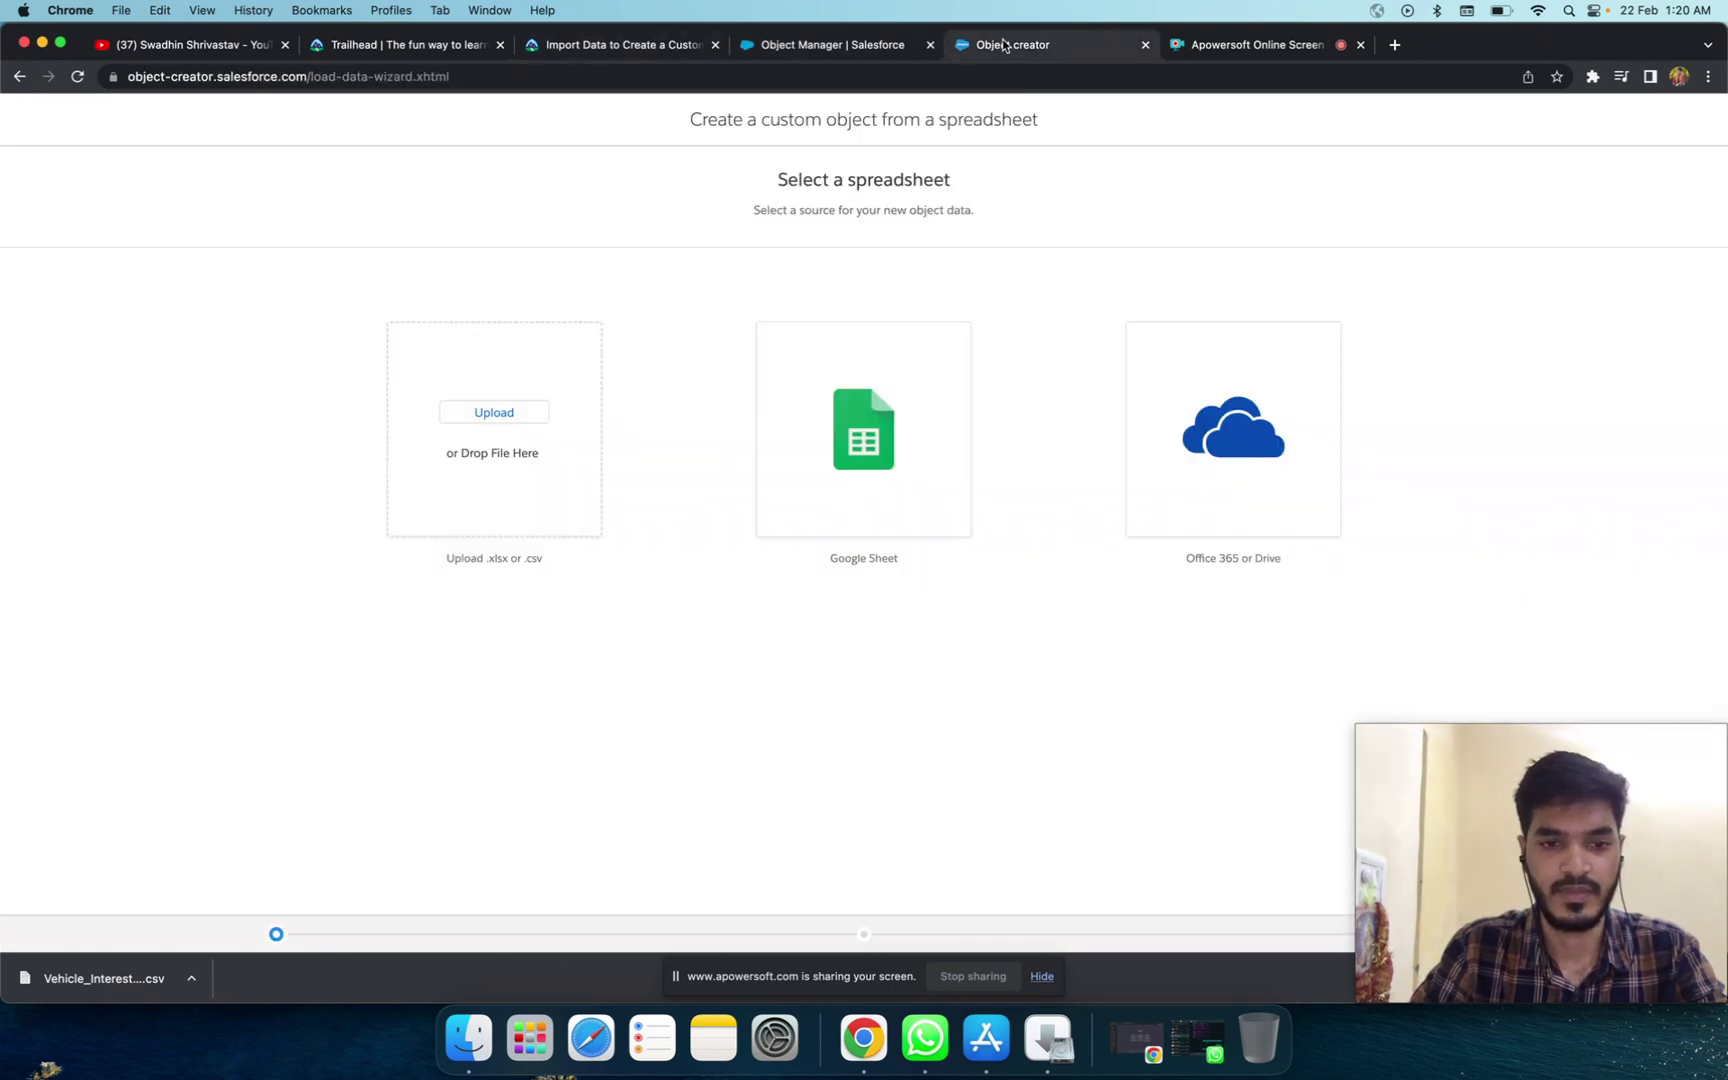
click(511, 424)
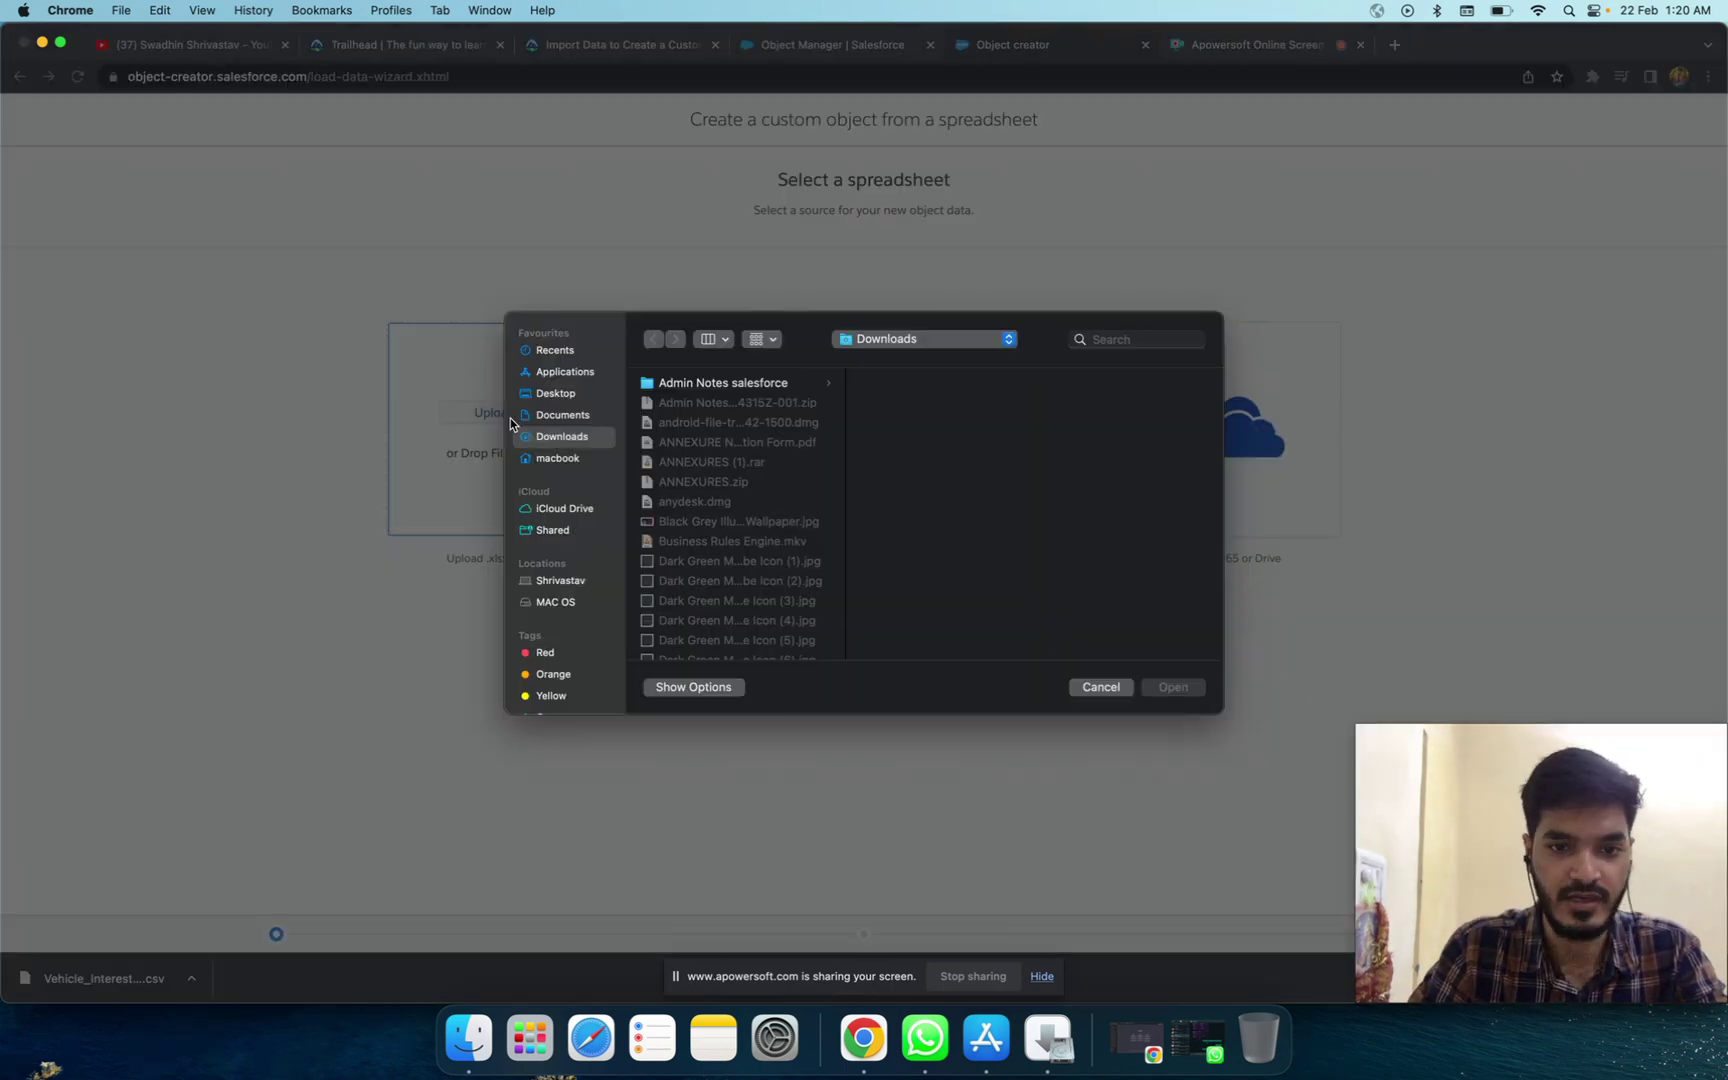
click(554, 351)
click(687, 410)
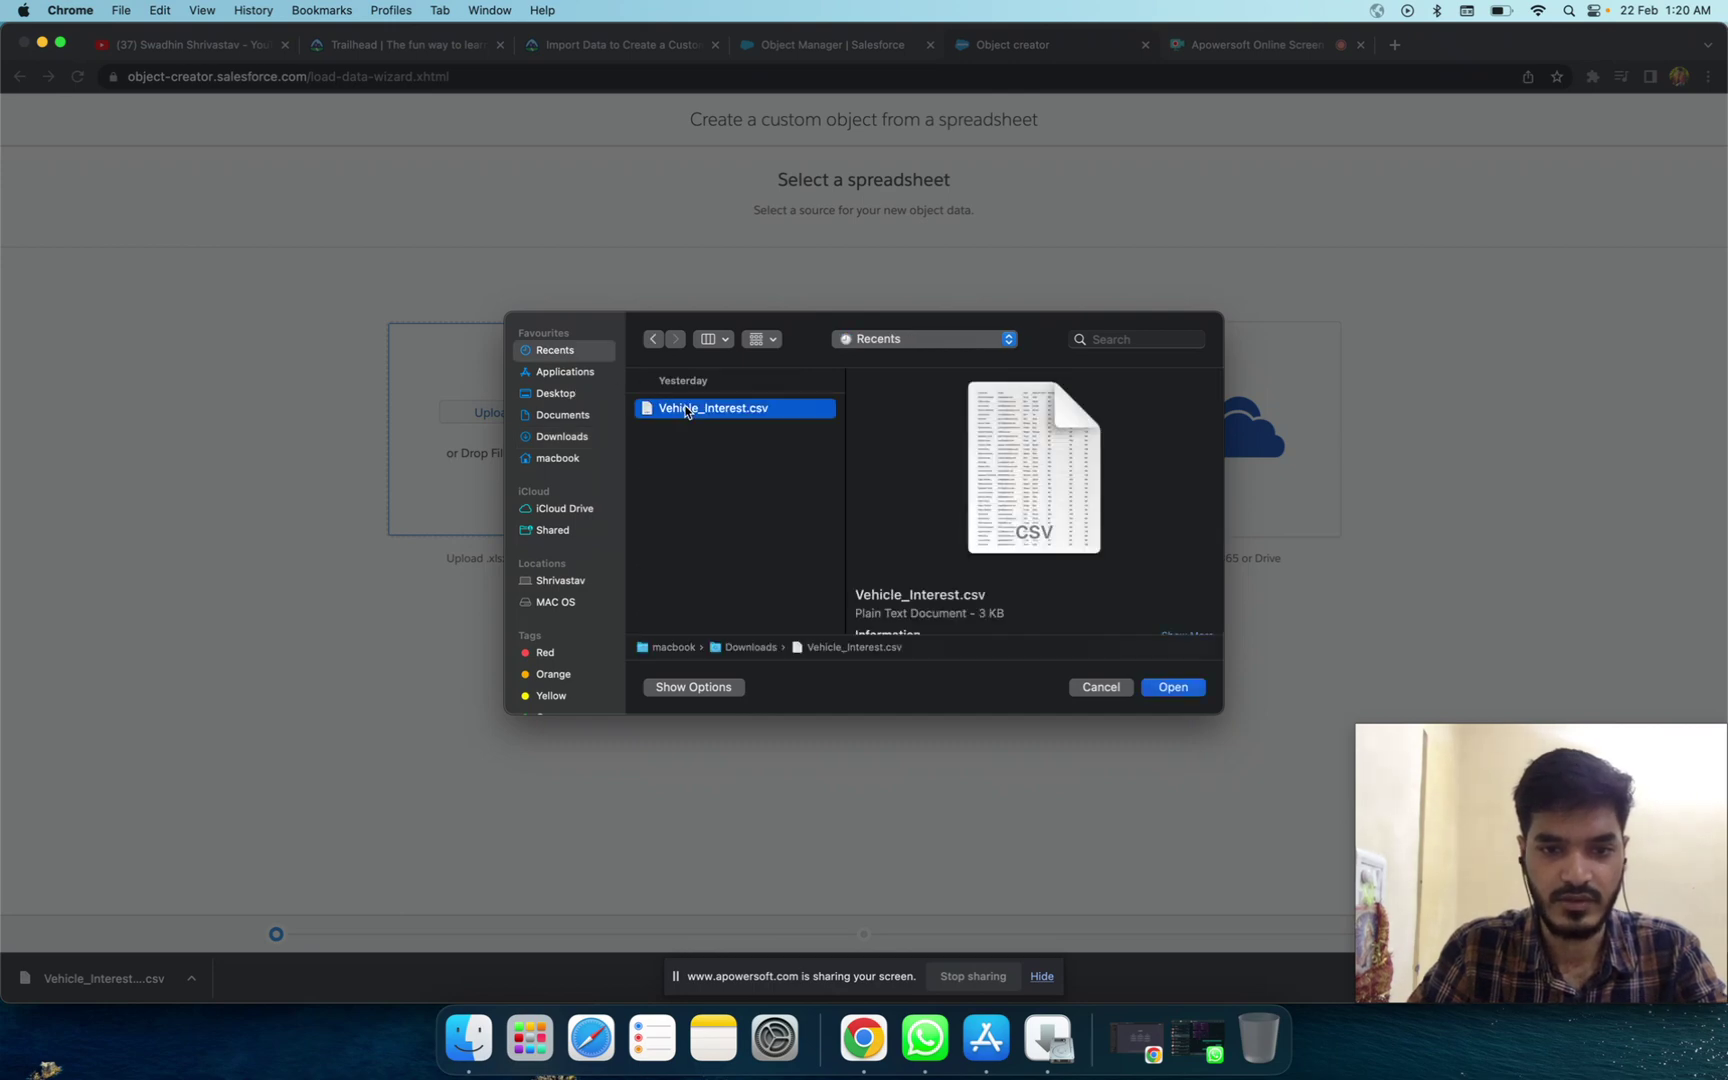
click(1174, 688)
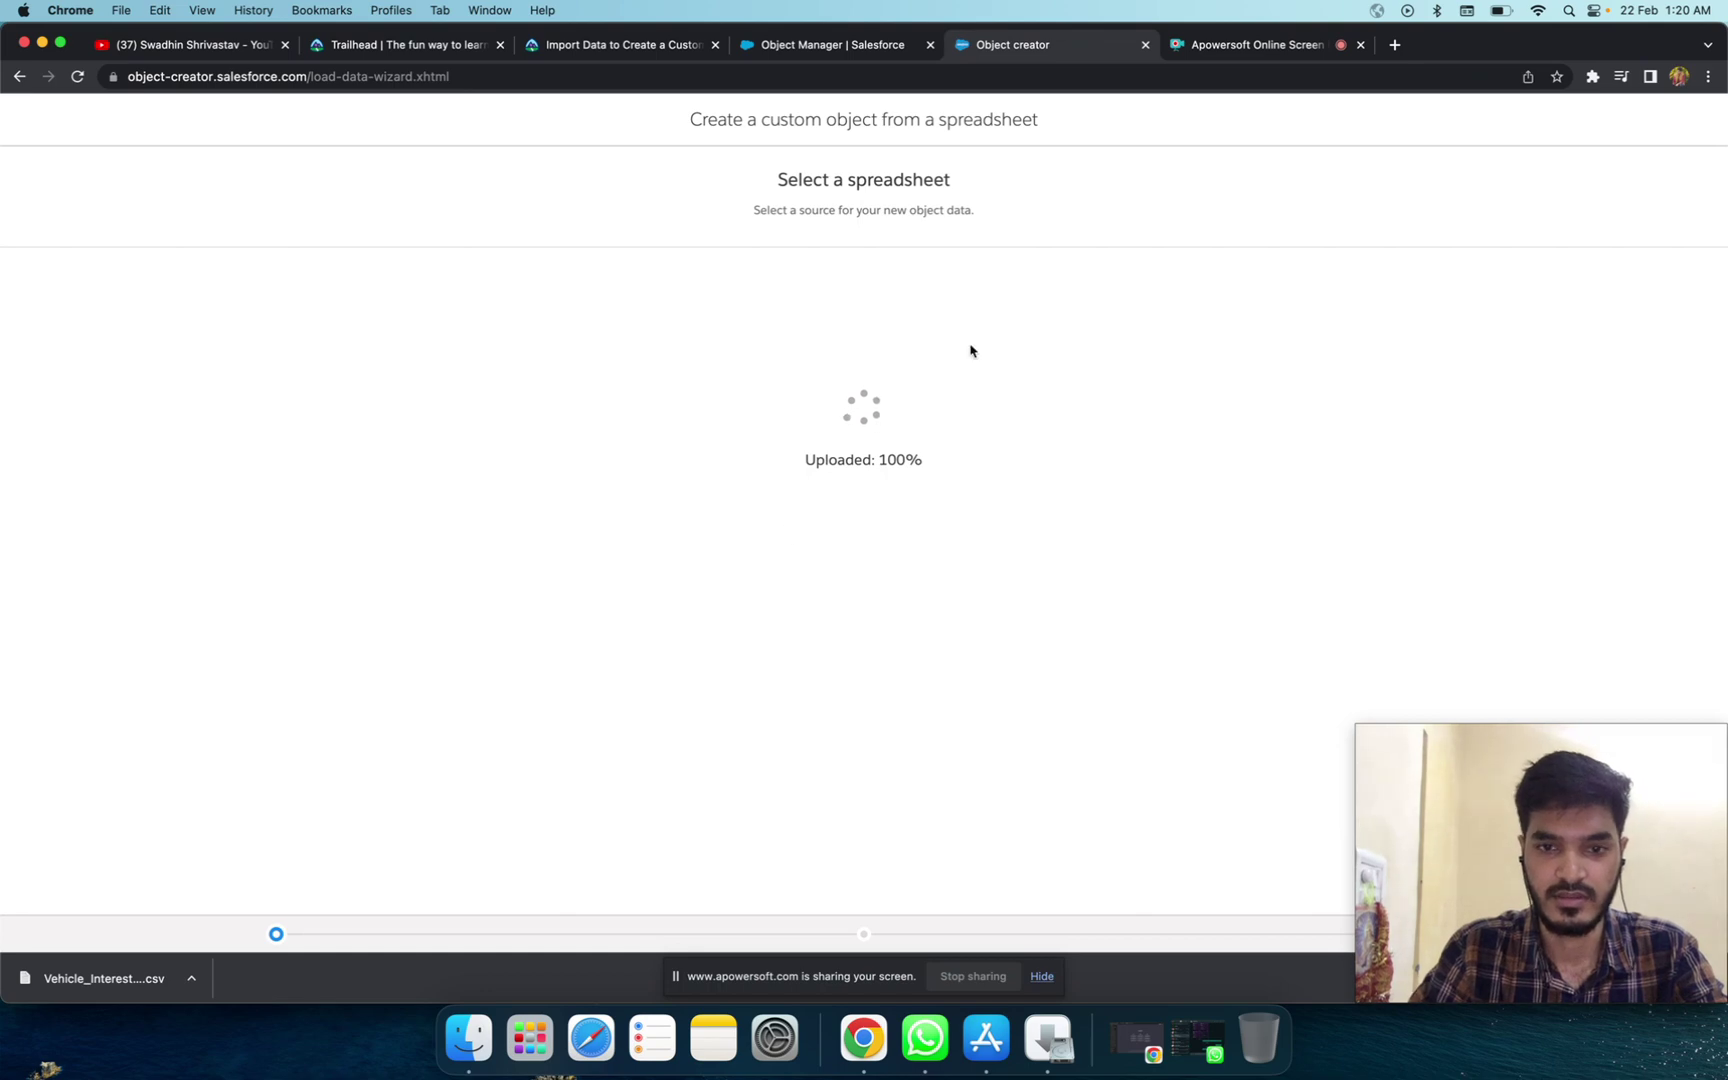
click(606, 46)
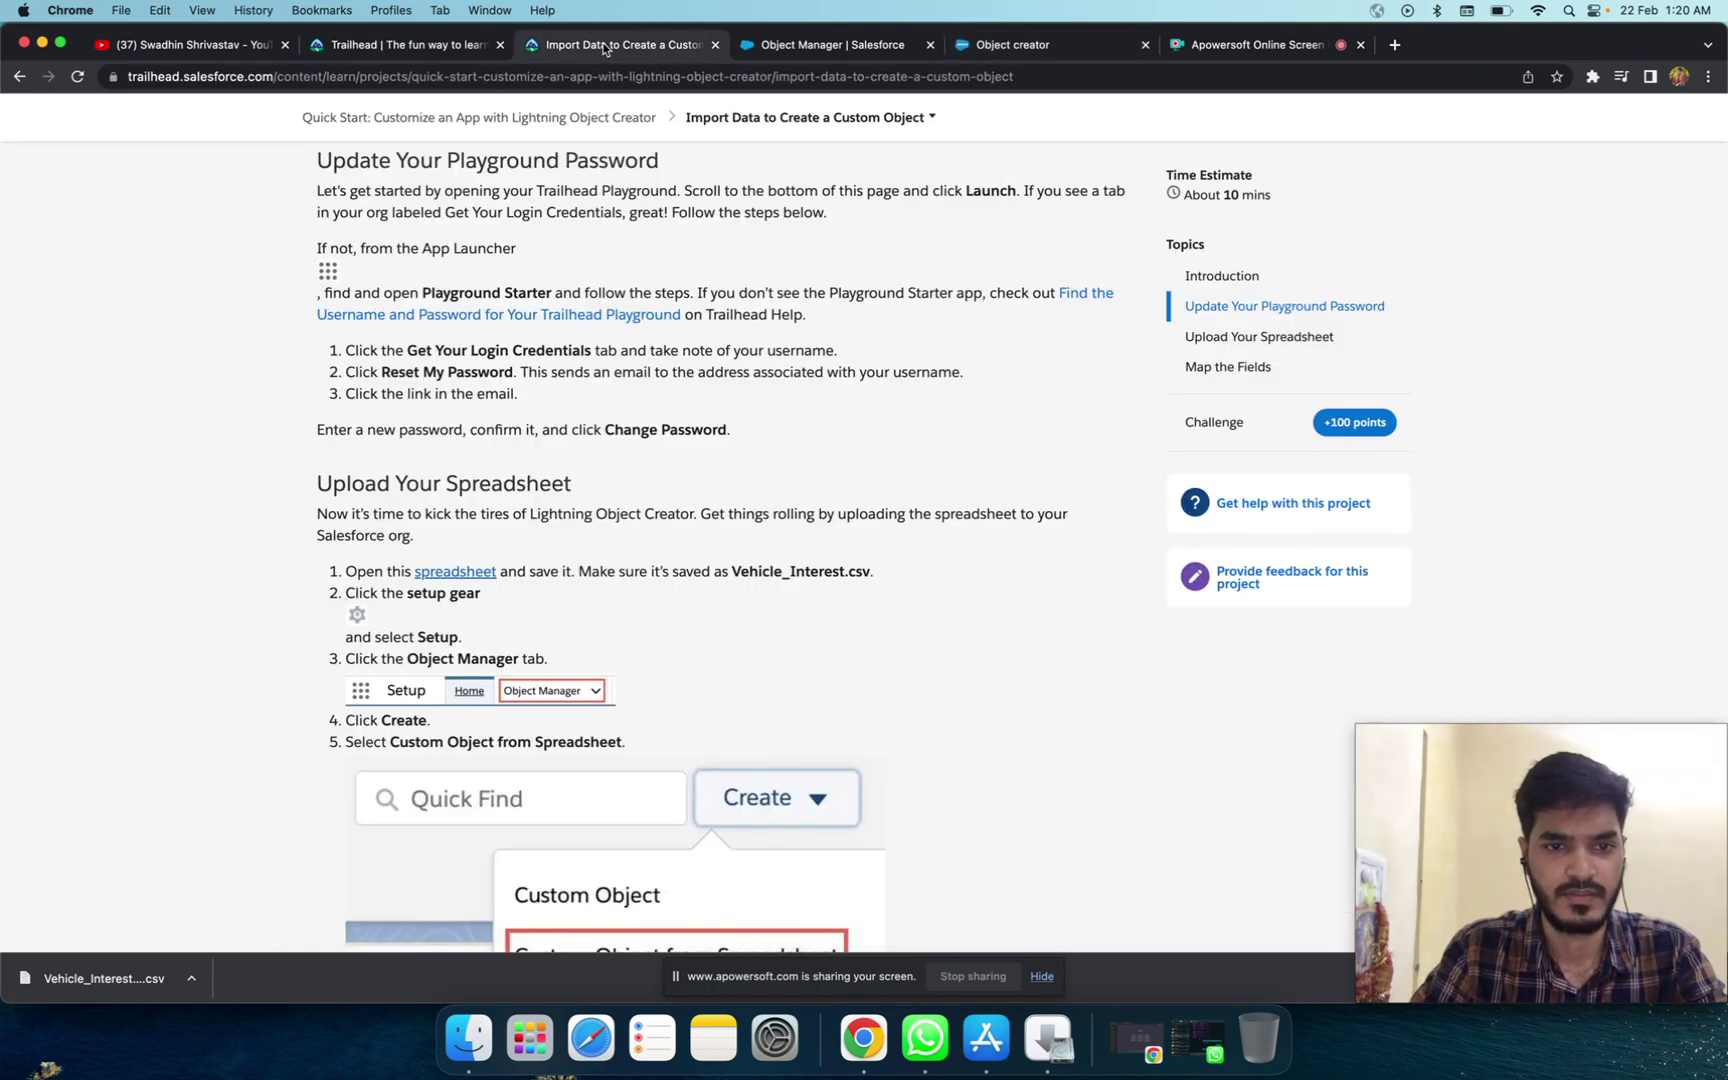
scroll(658, 424, down, 4)
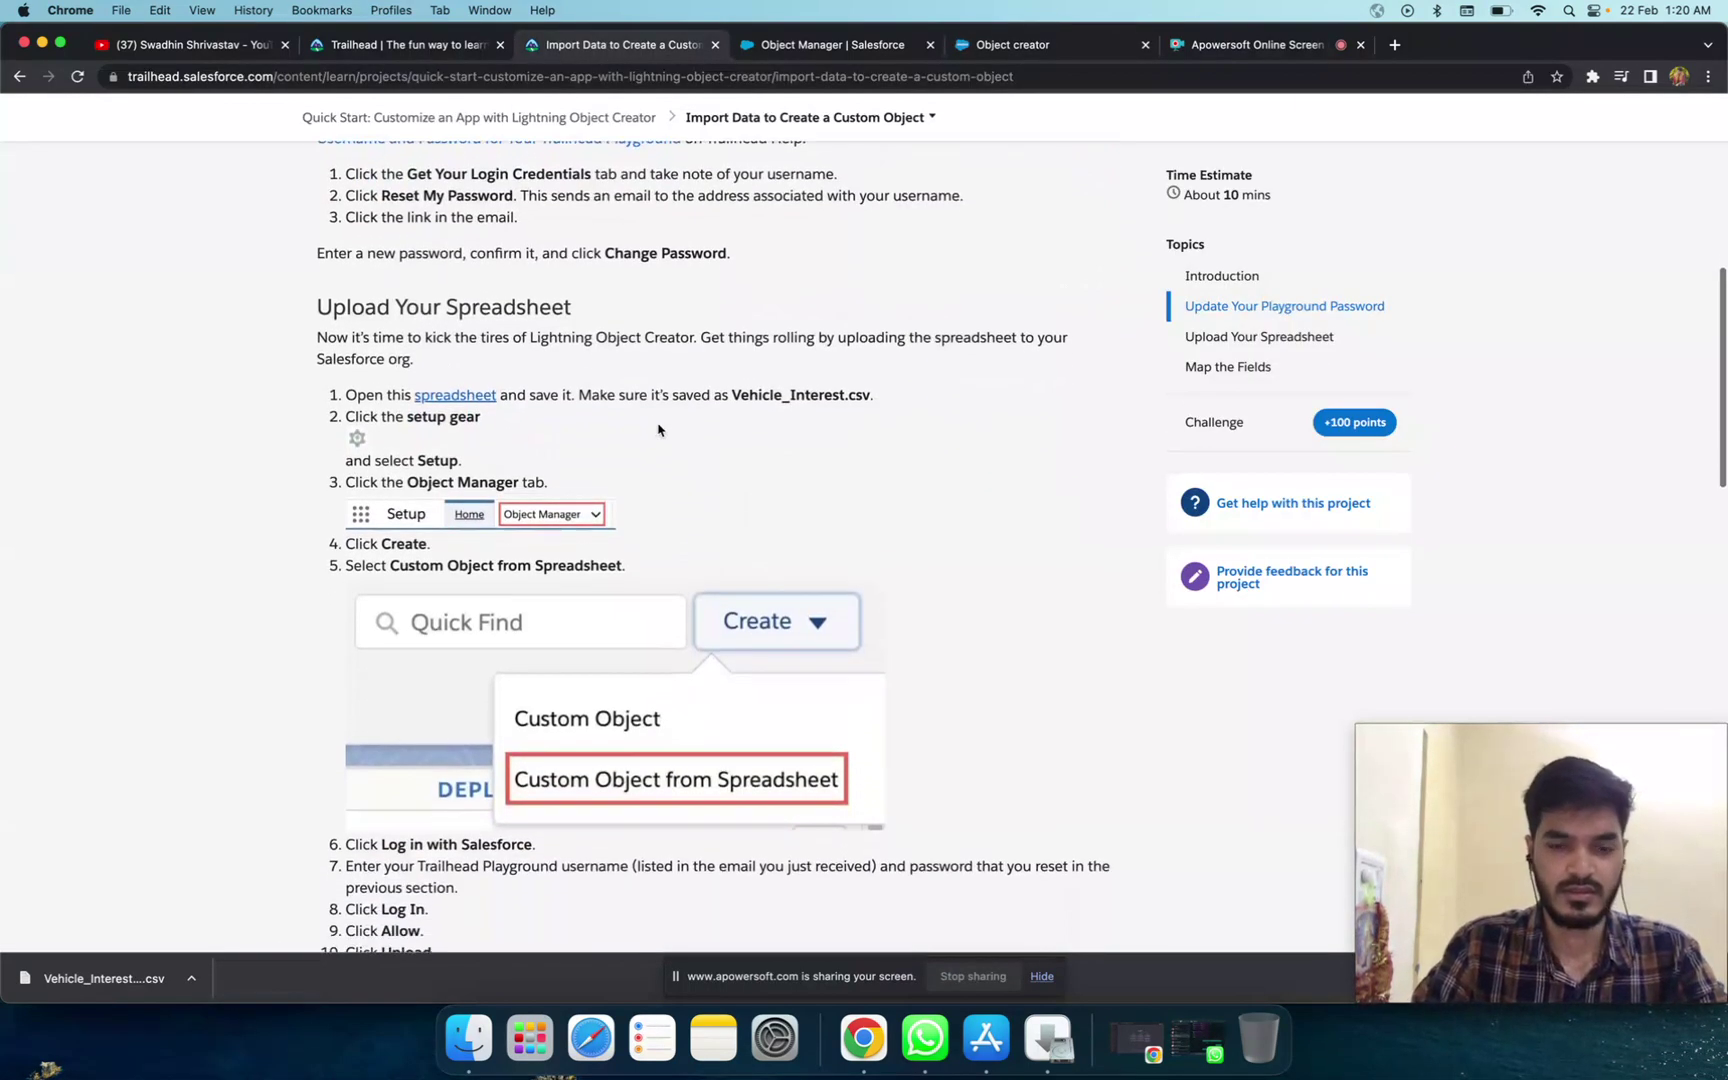
Step: In the Field Type column, map Type to Picklist and Exterior Color to Picklist (Multi-Select)
click(1056, 50)
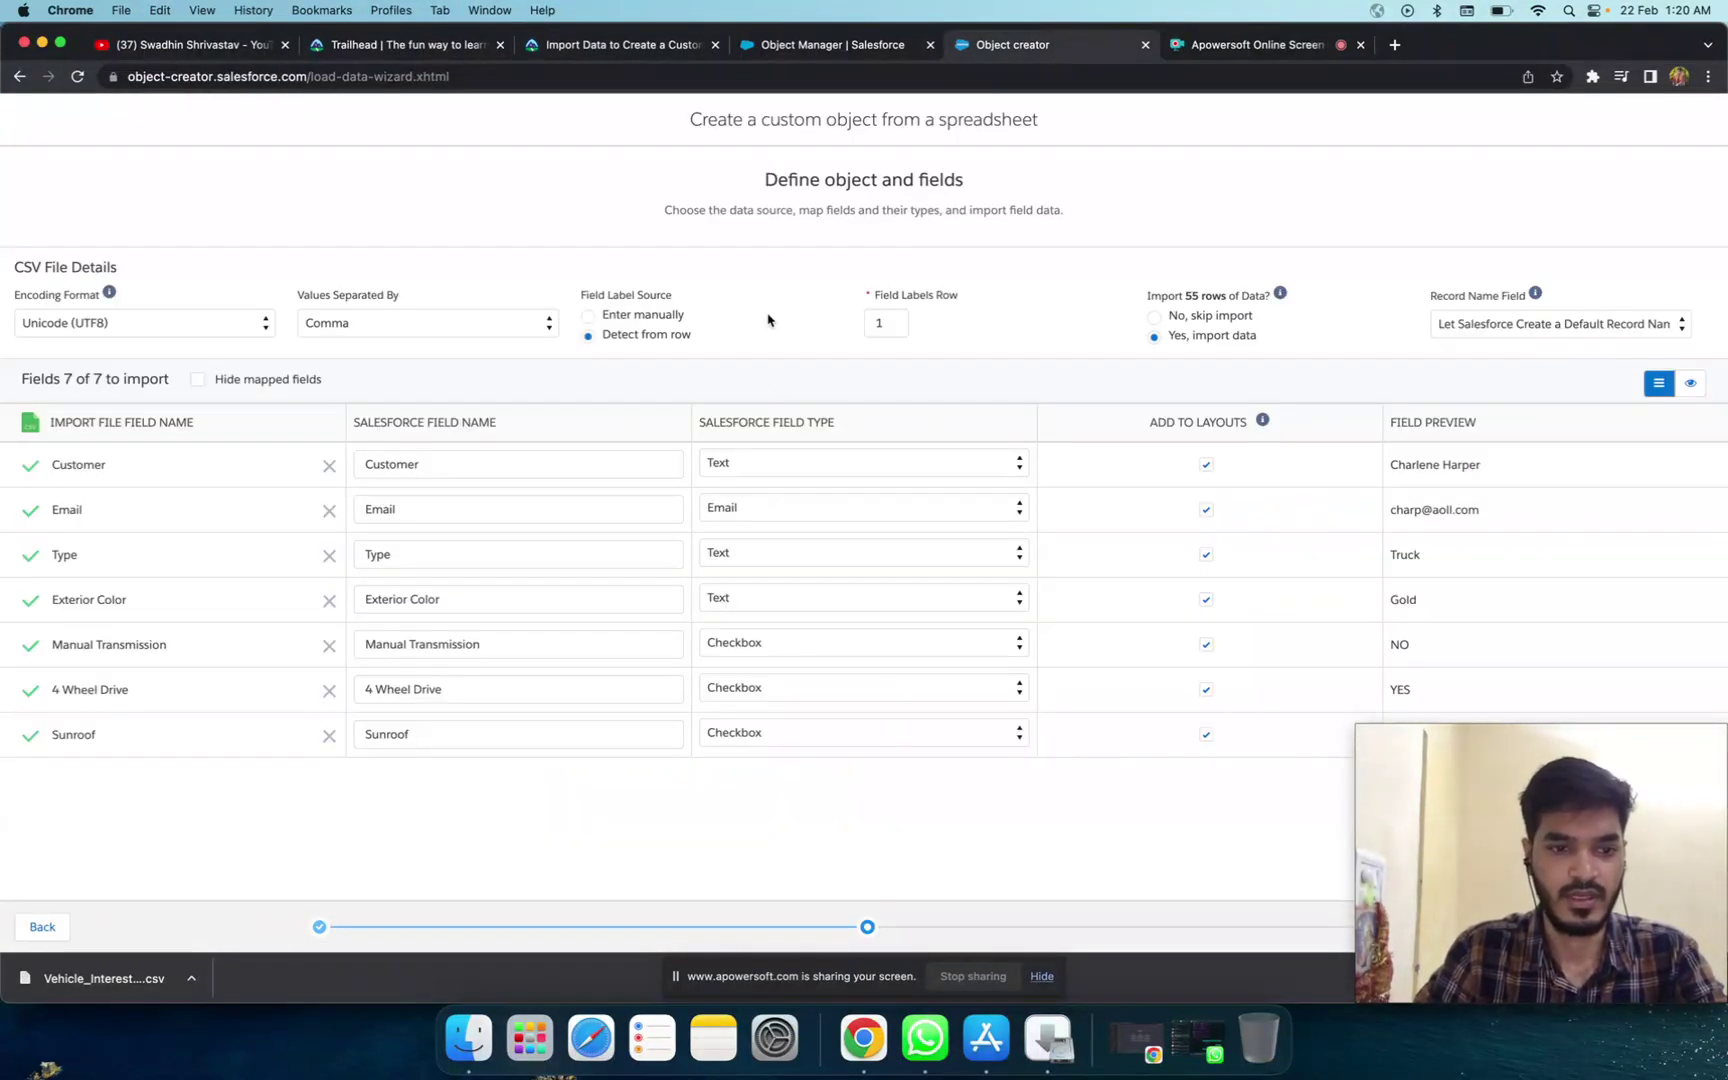
click(782, 562)
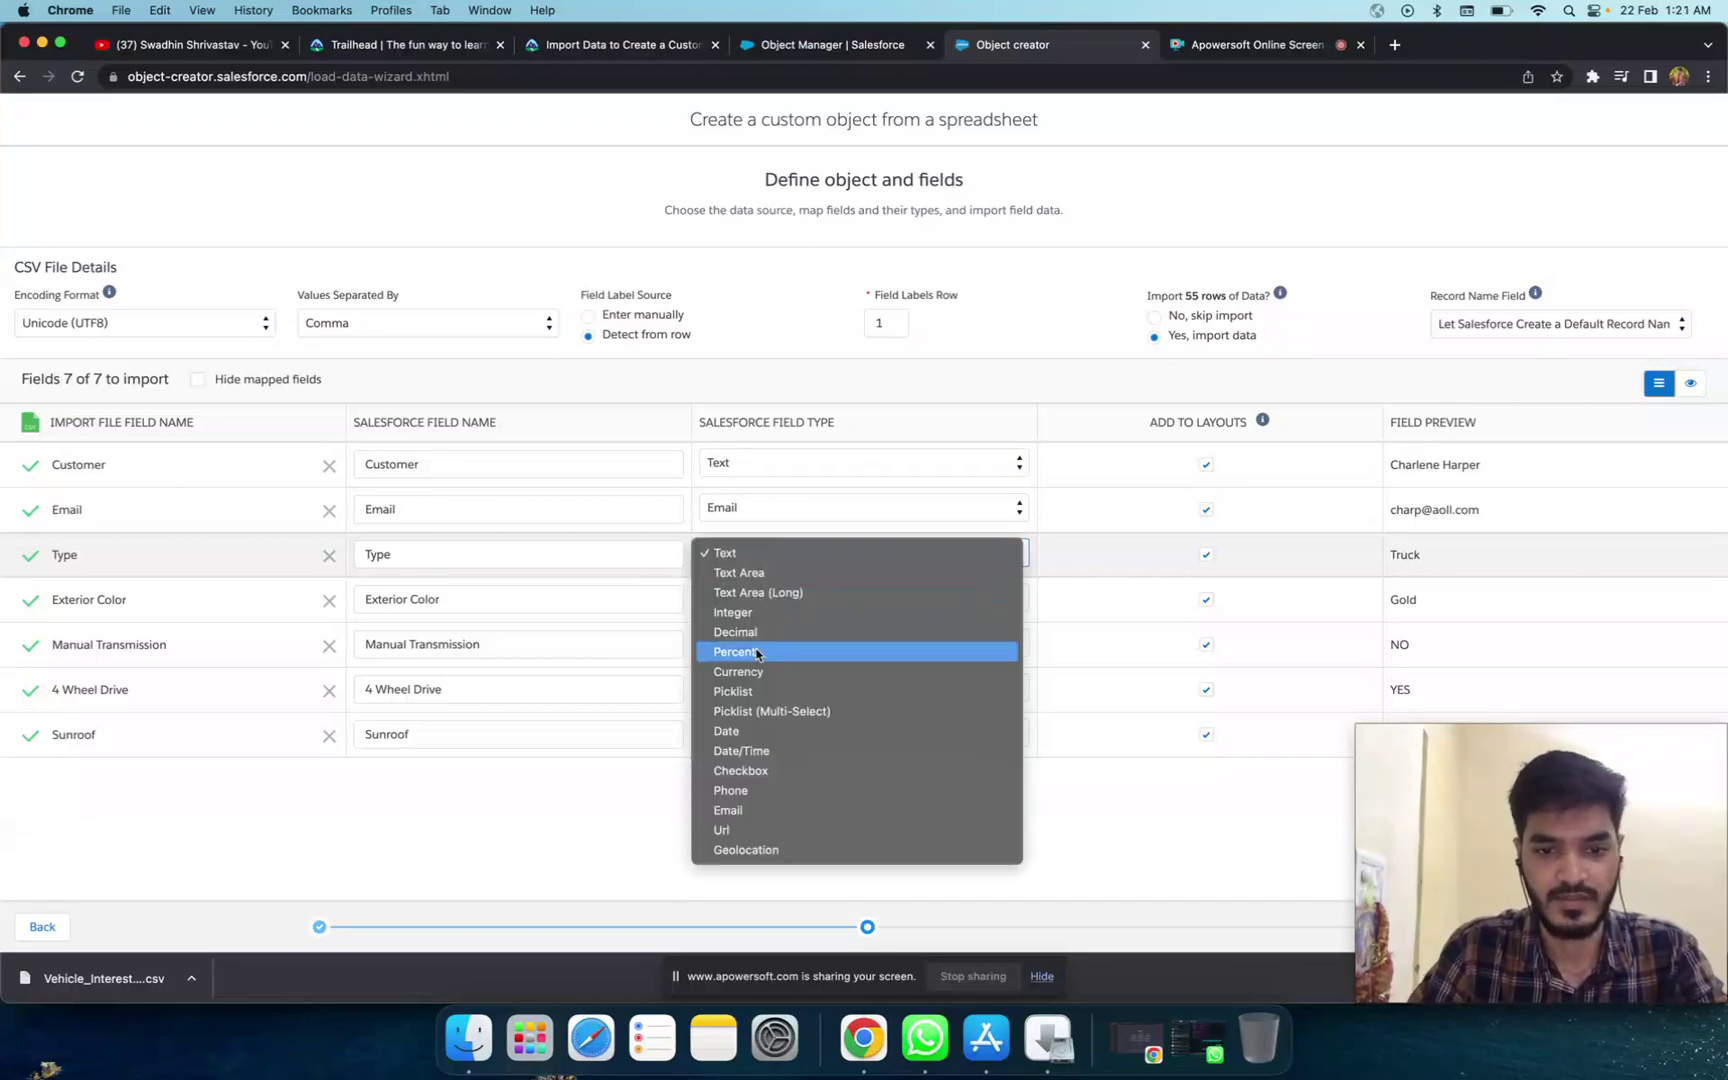
click(762, 684)
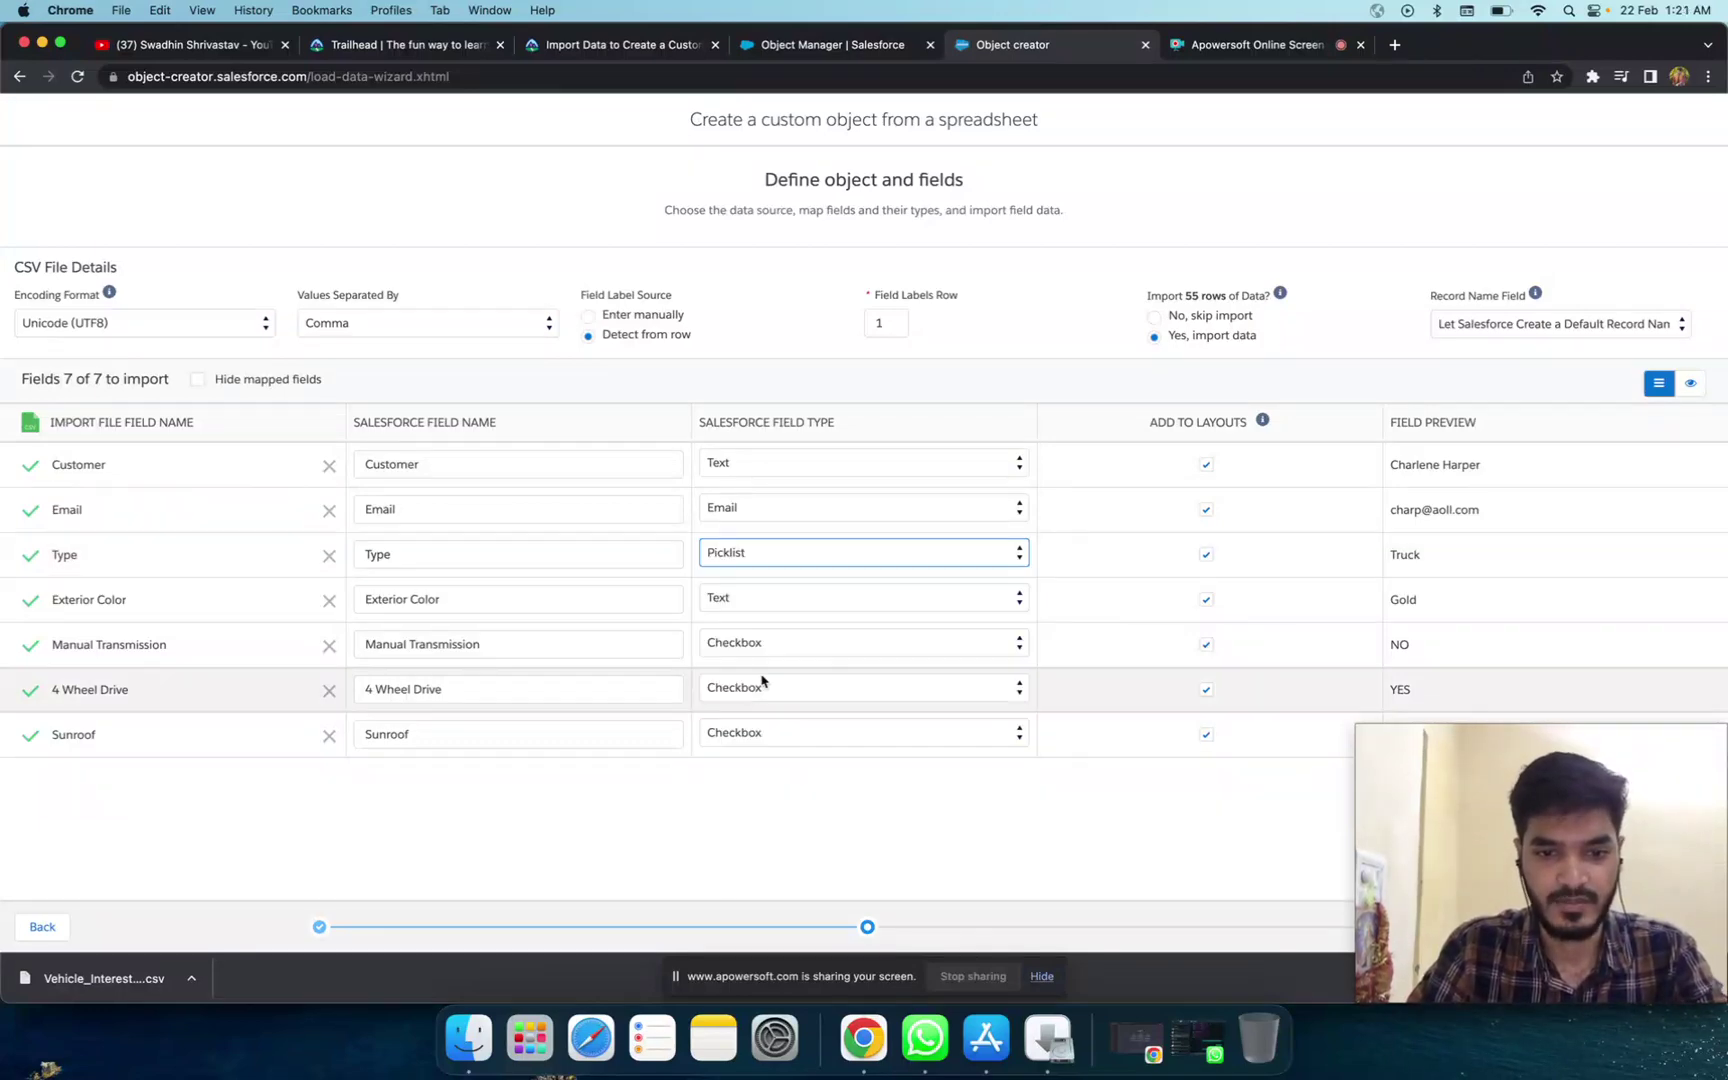
click(748, 604)
click(758, 755)
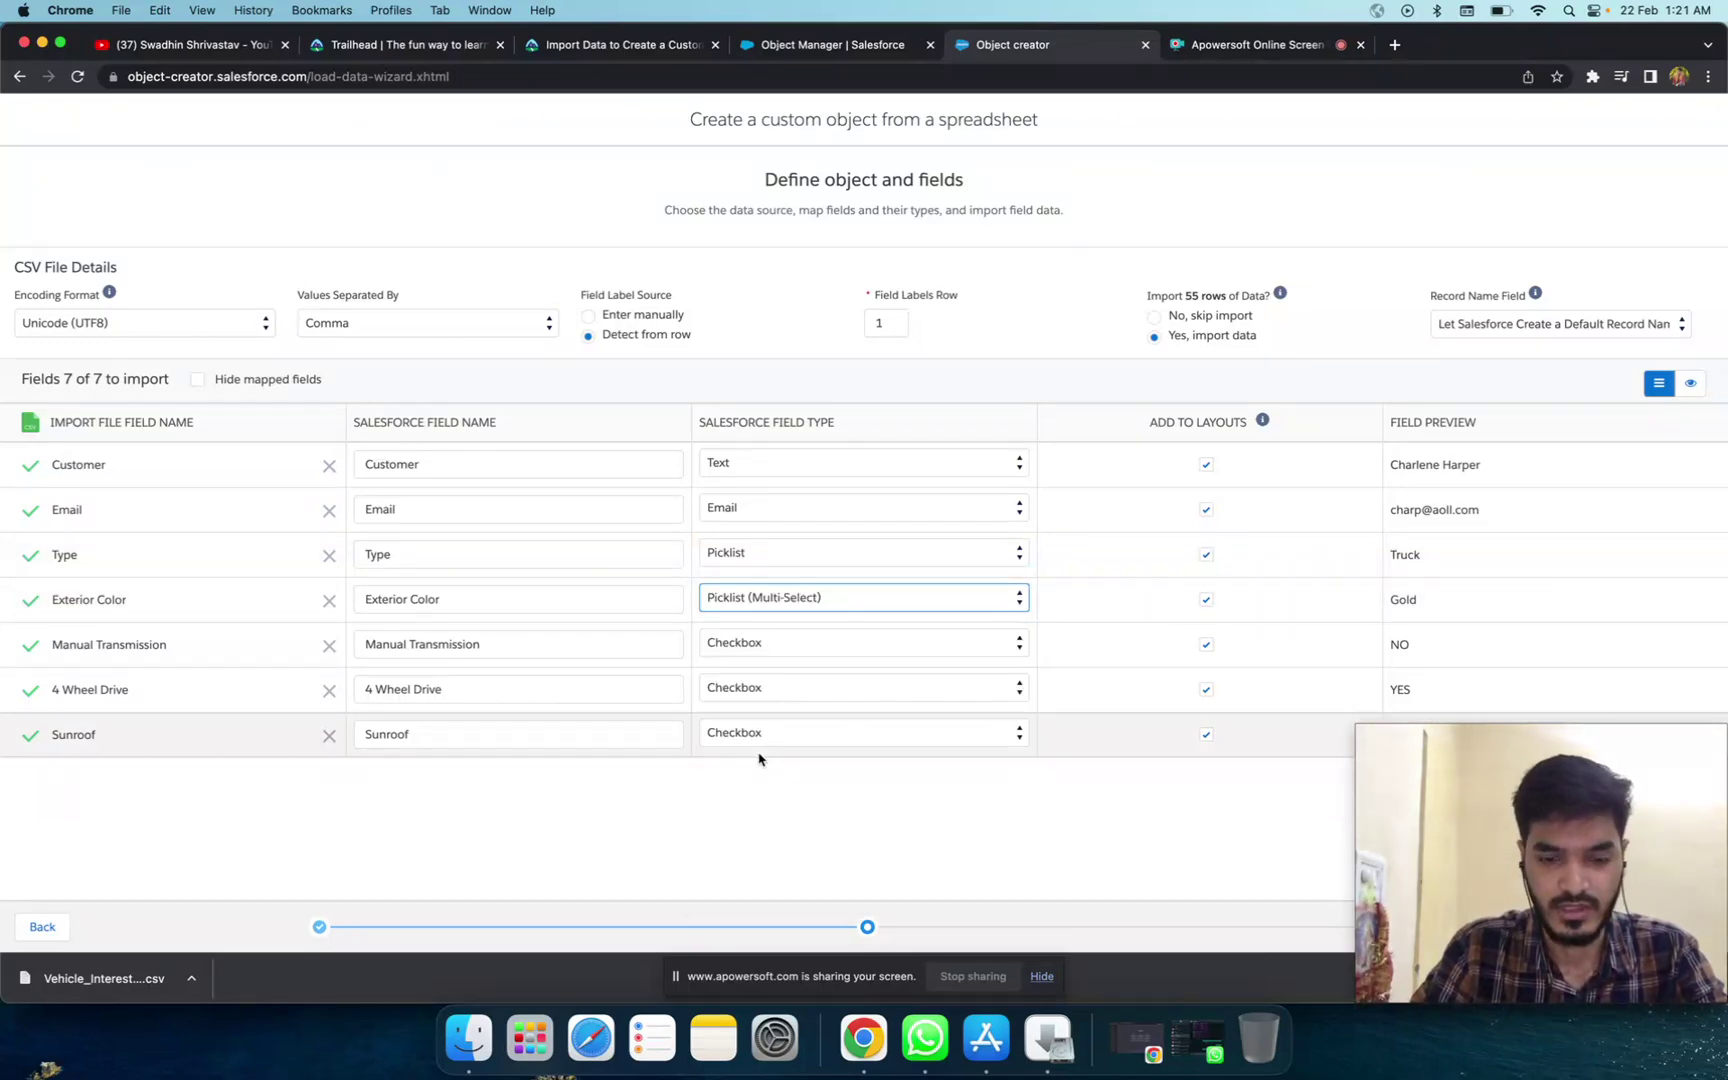
Step: Return to the Trailhead lesson and scroll down to the Map the Fields instructions
click(761, 46)
click(566, 50)
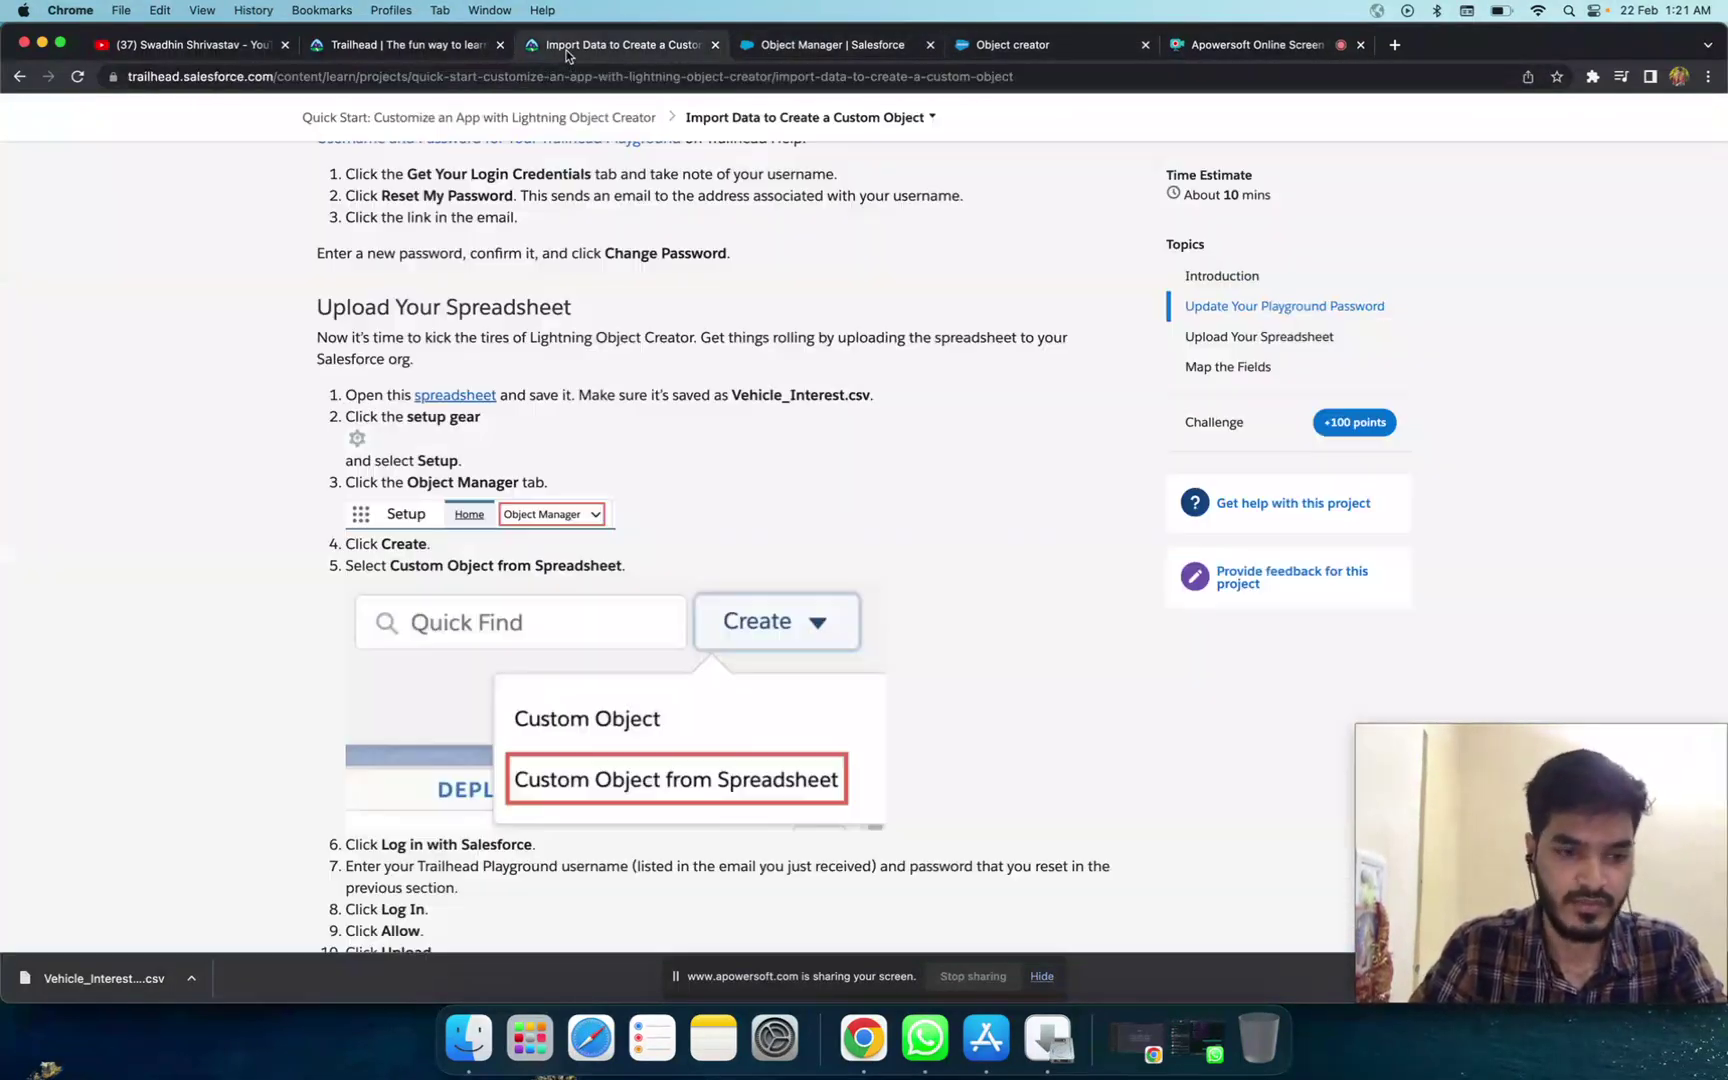
scroll(487, 455, down, 5)
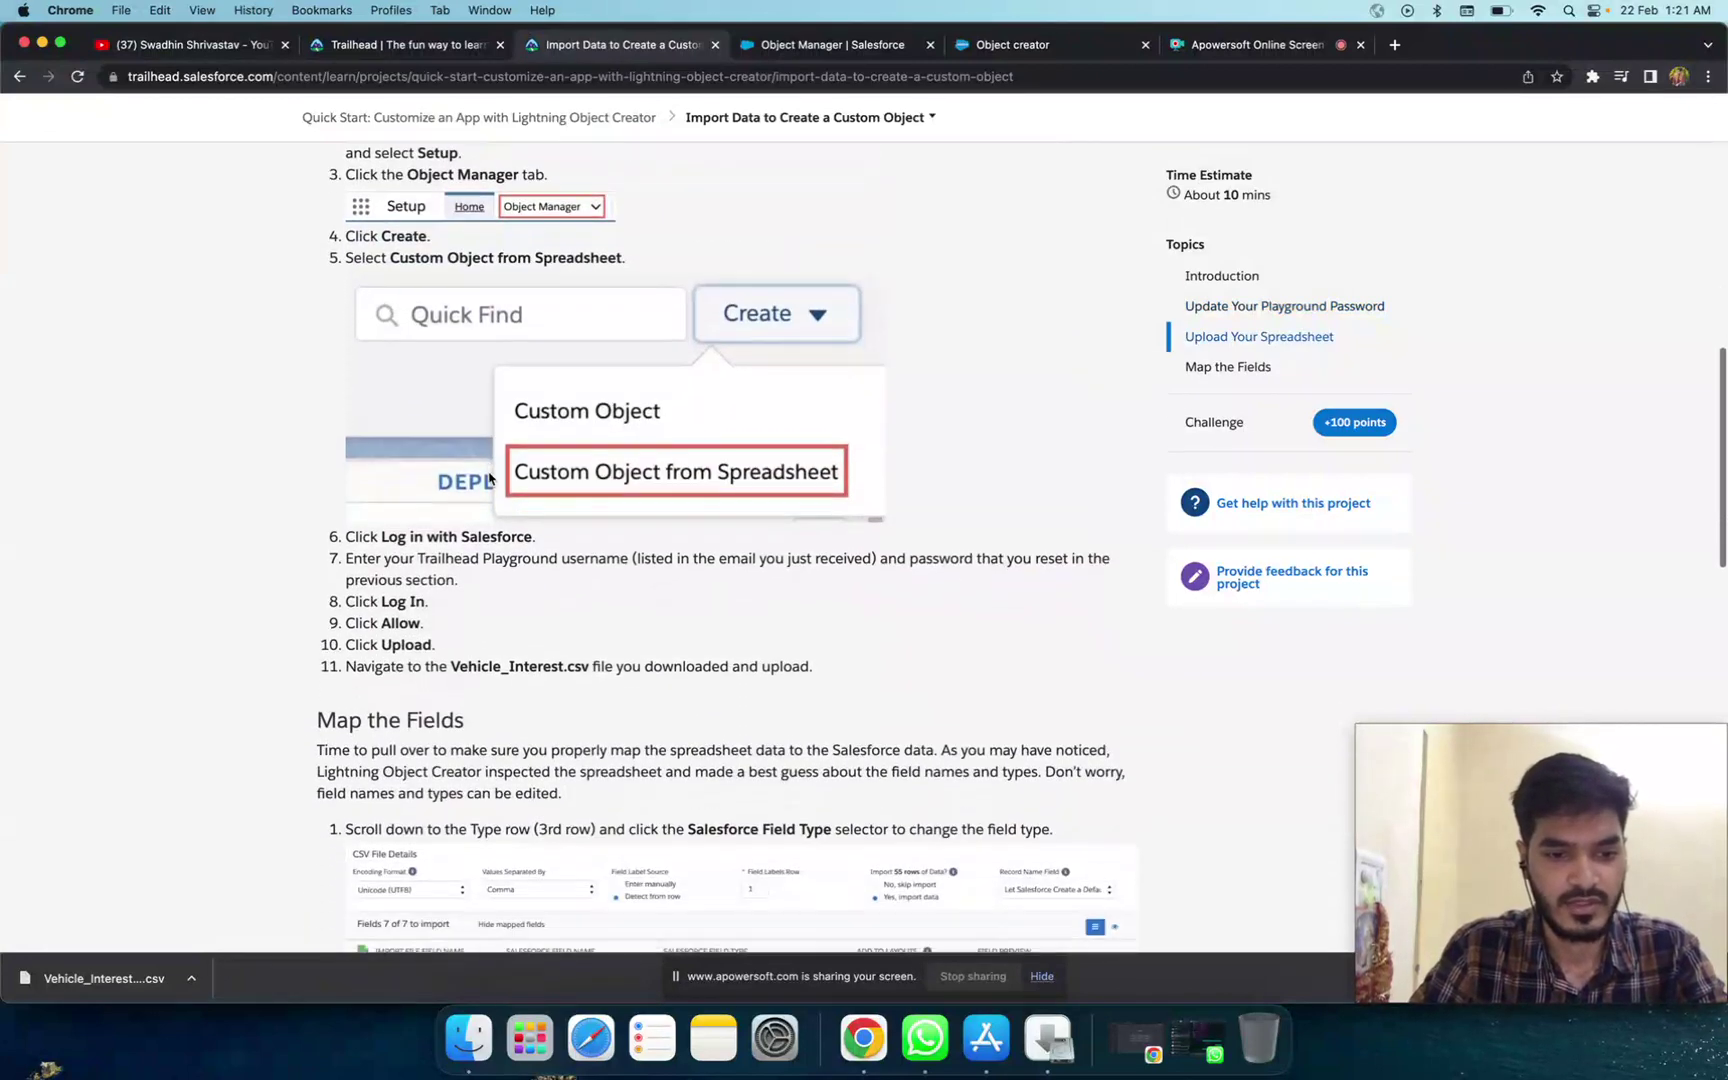
scroll(489, 476, up, 3)
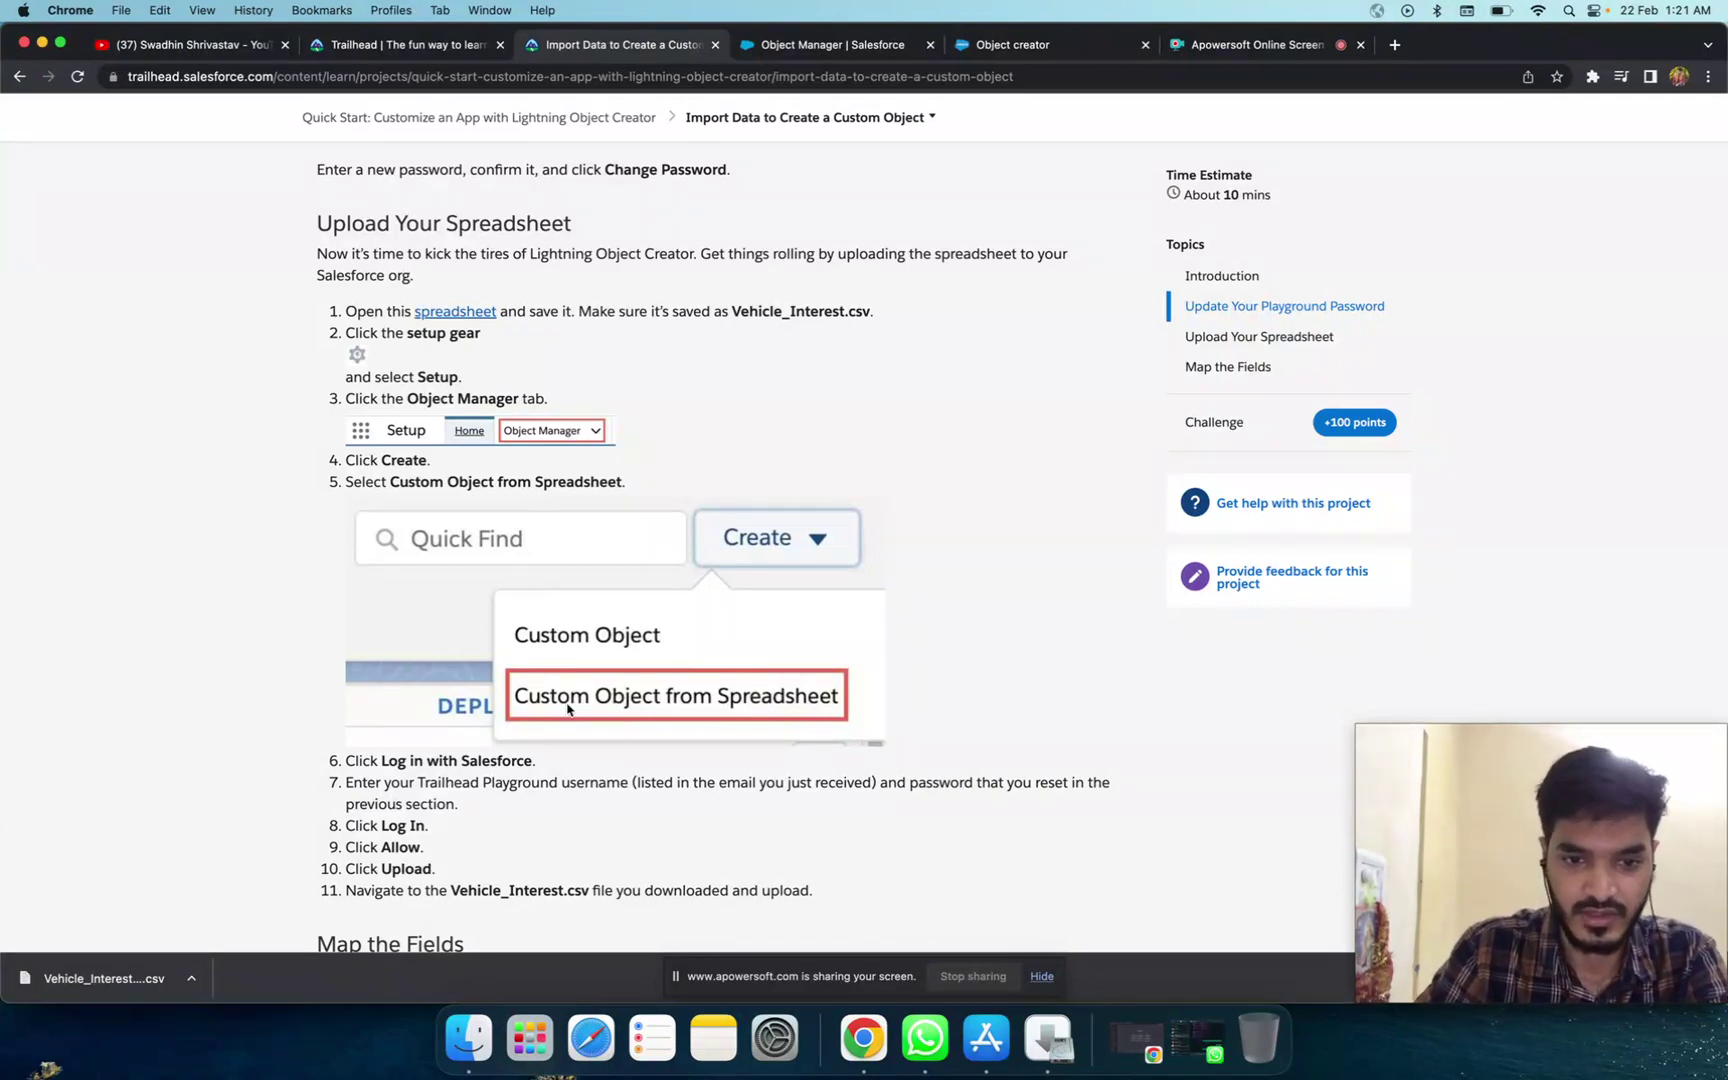
scroll(568, 709, down, 2)
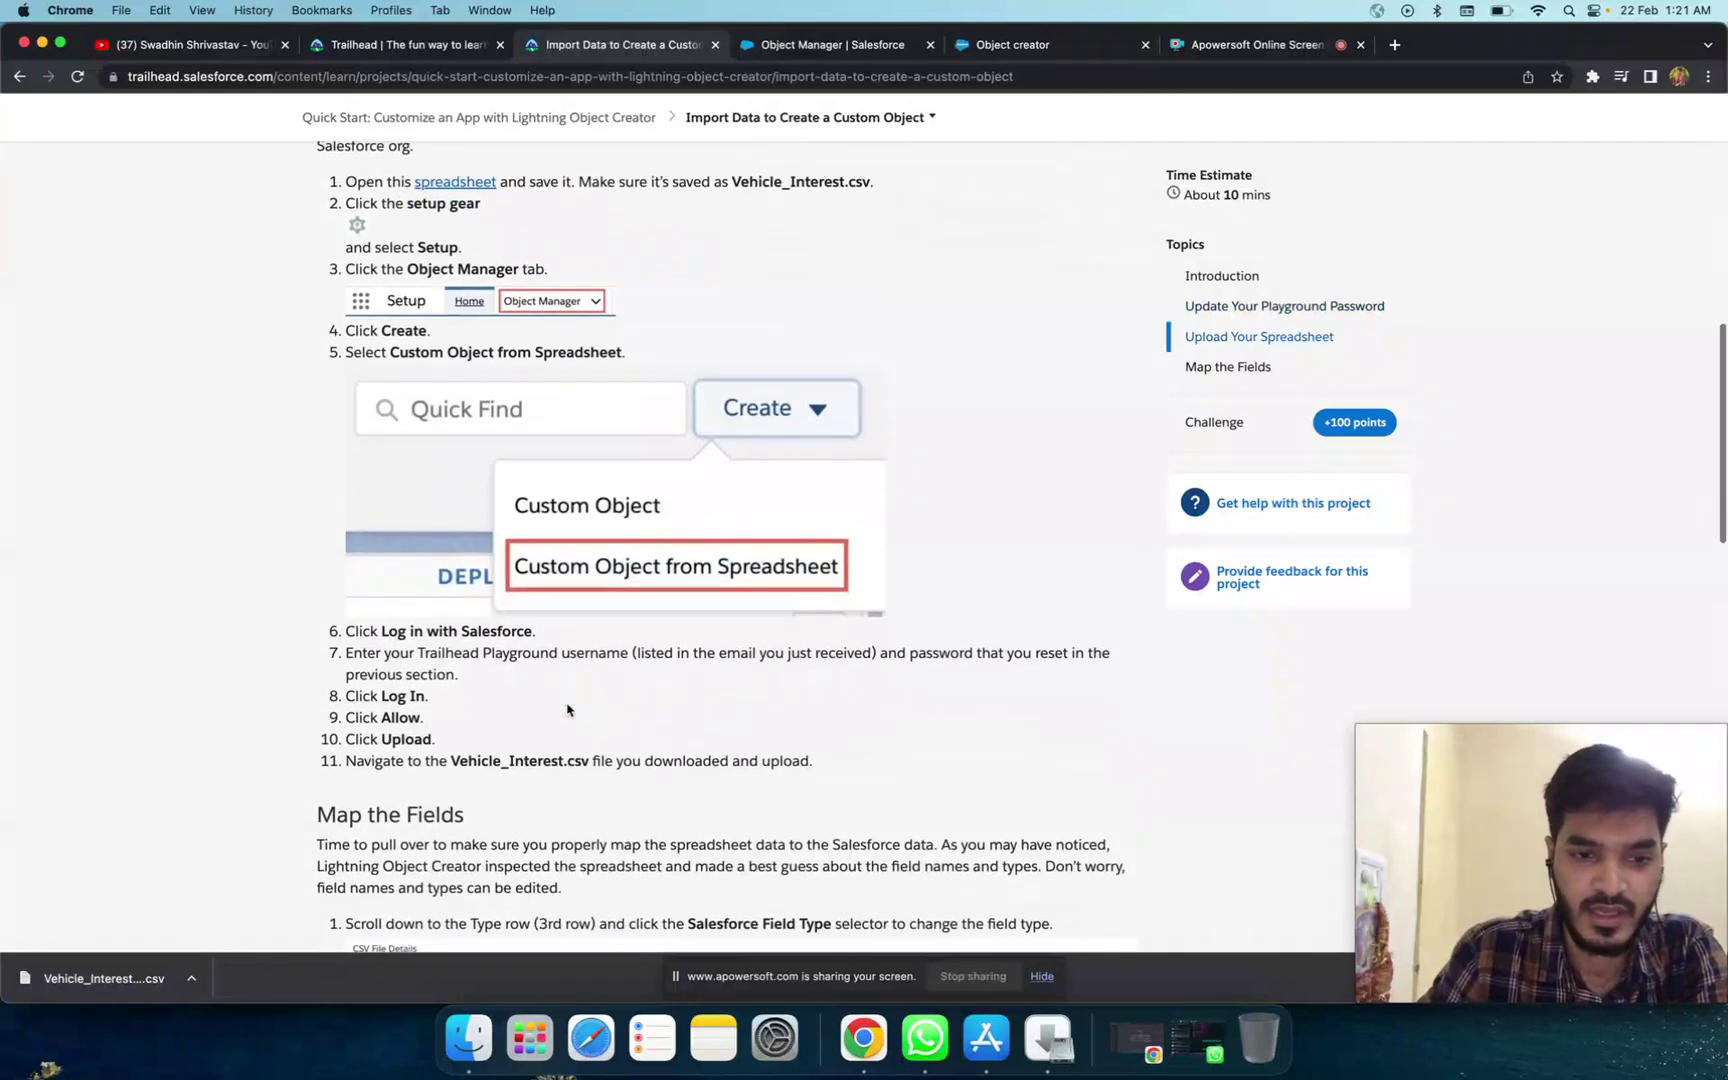
scroll(506, 688, down, 2)
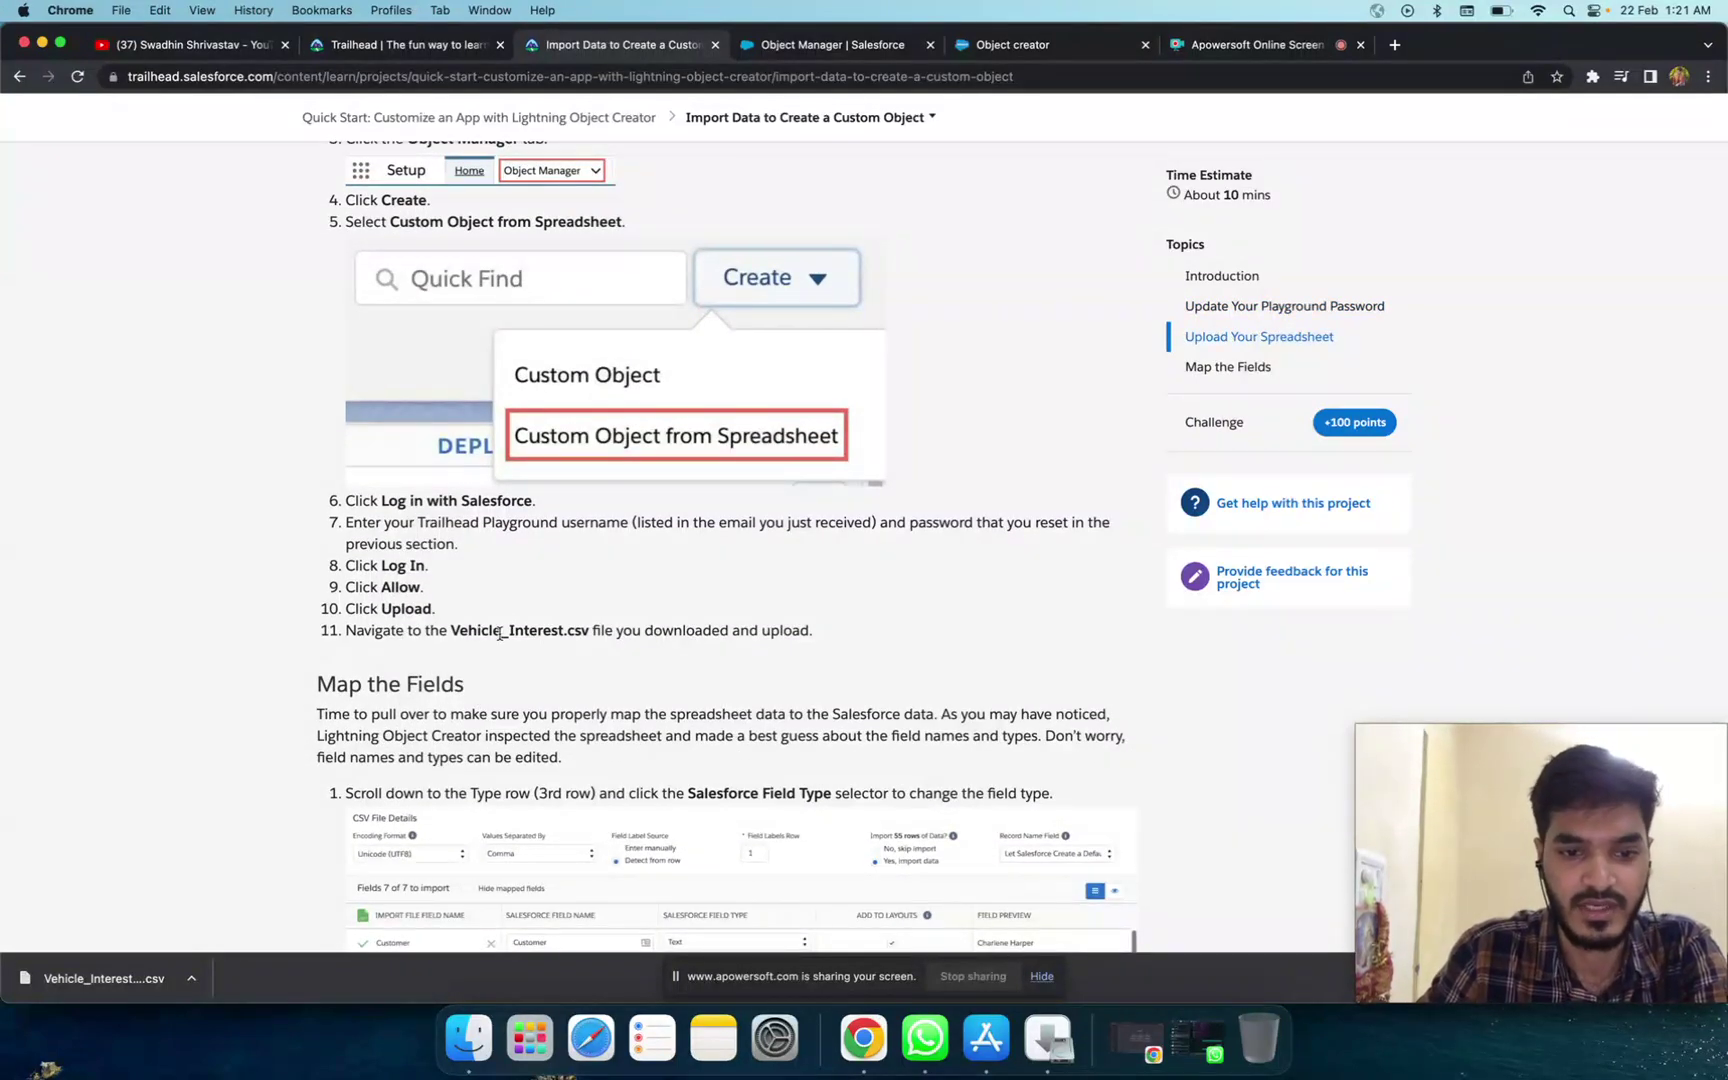
scroll(520, 655, down, 4)
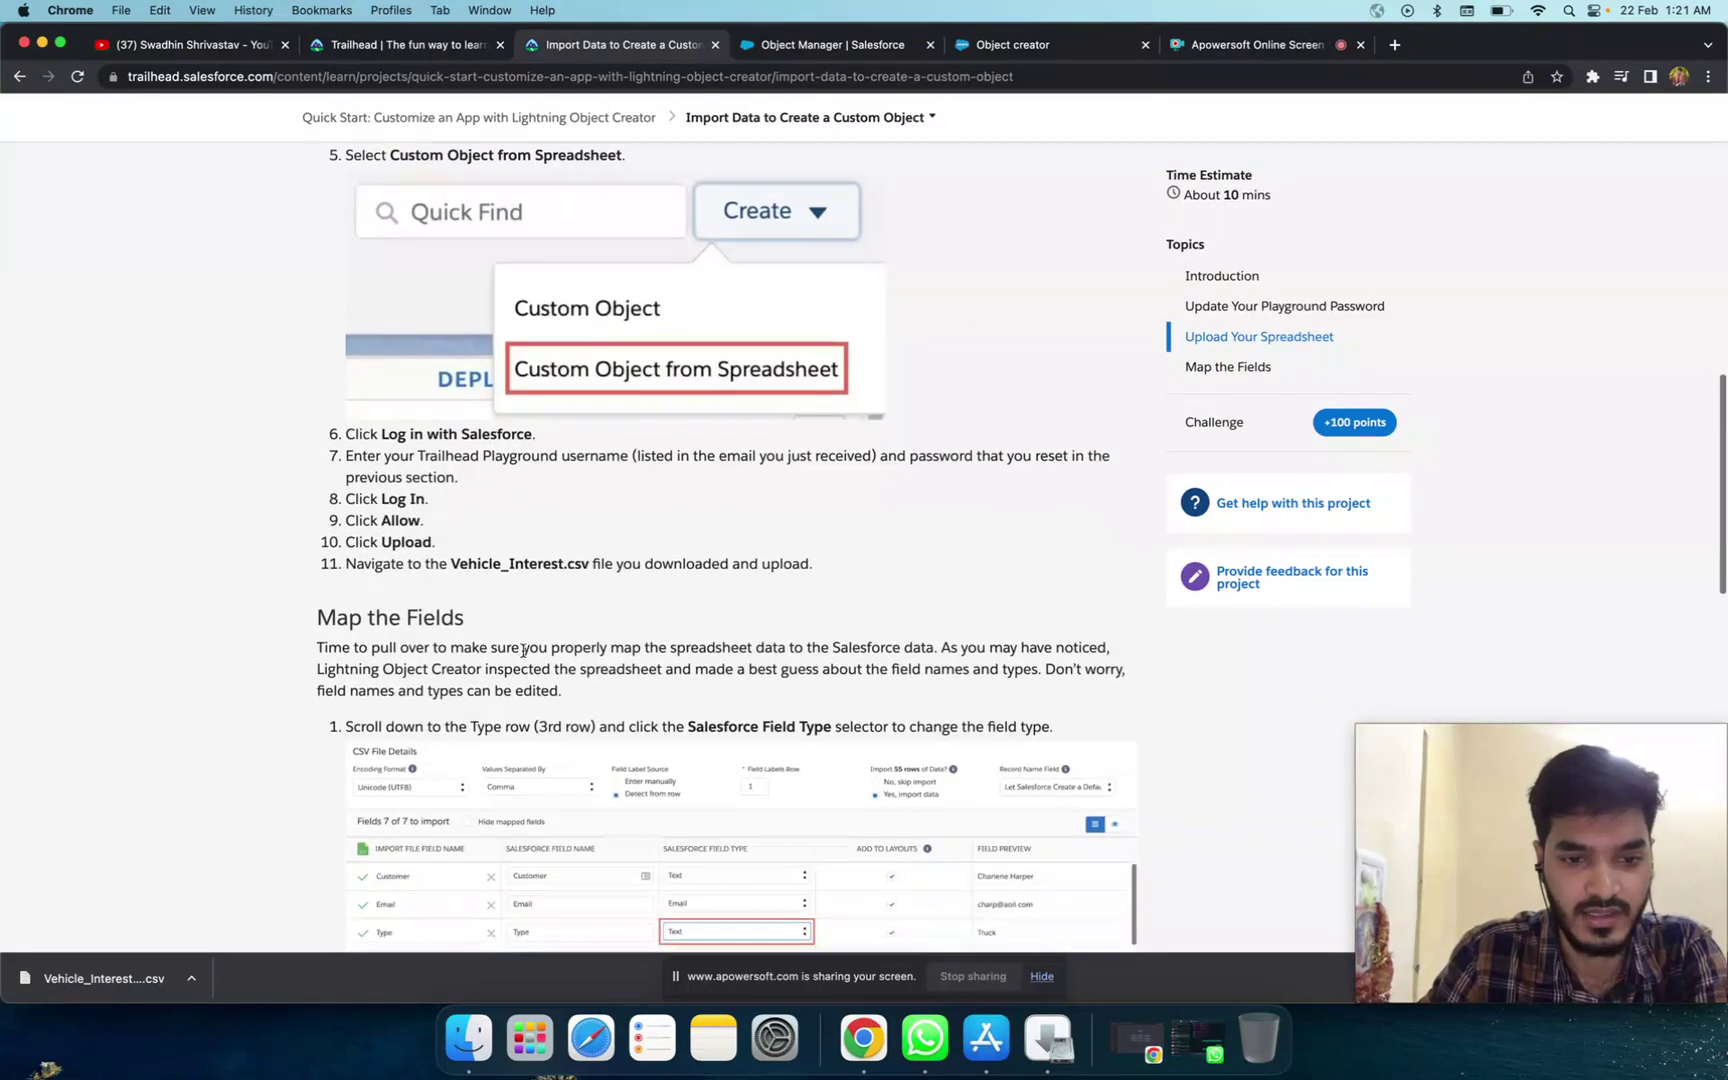
scroll(523, 655, down, 2)
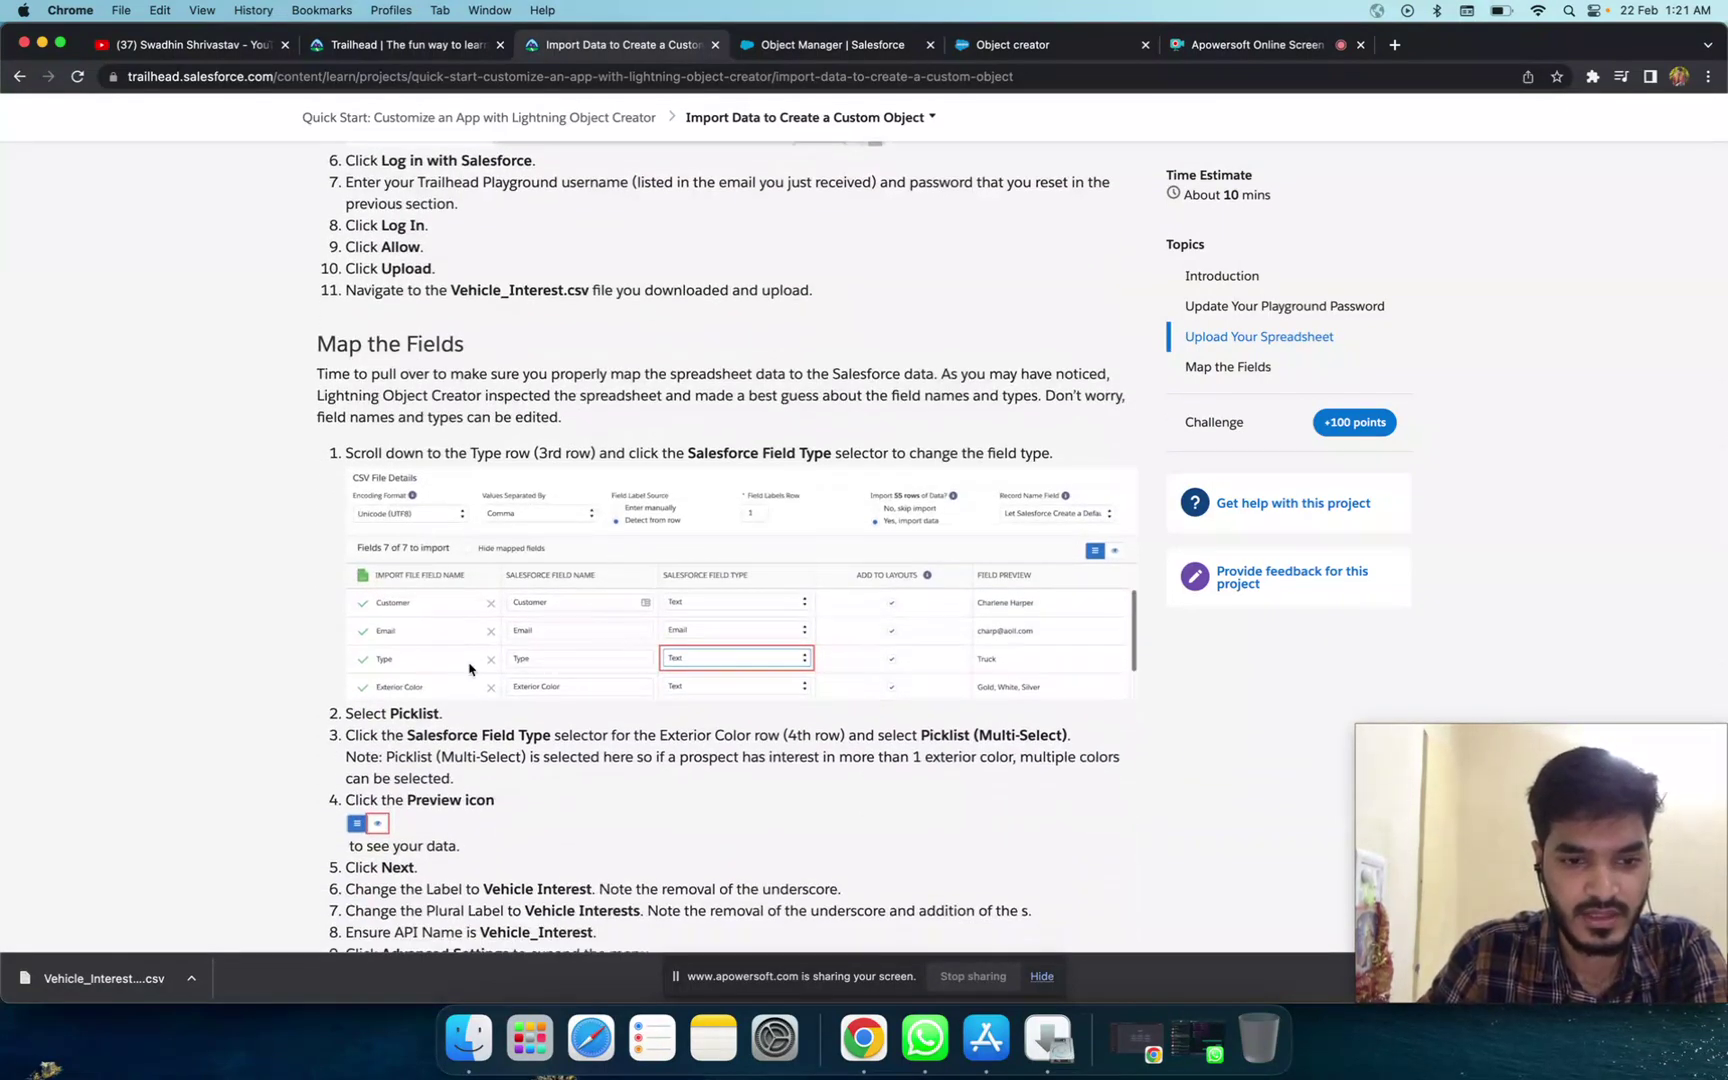
scroll(500, 606, down, 1)
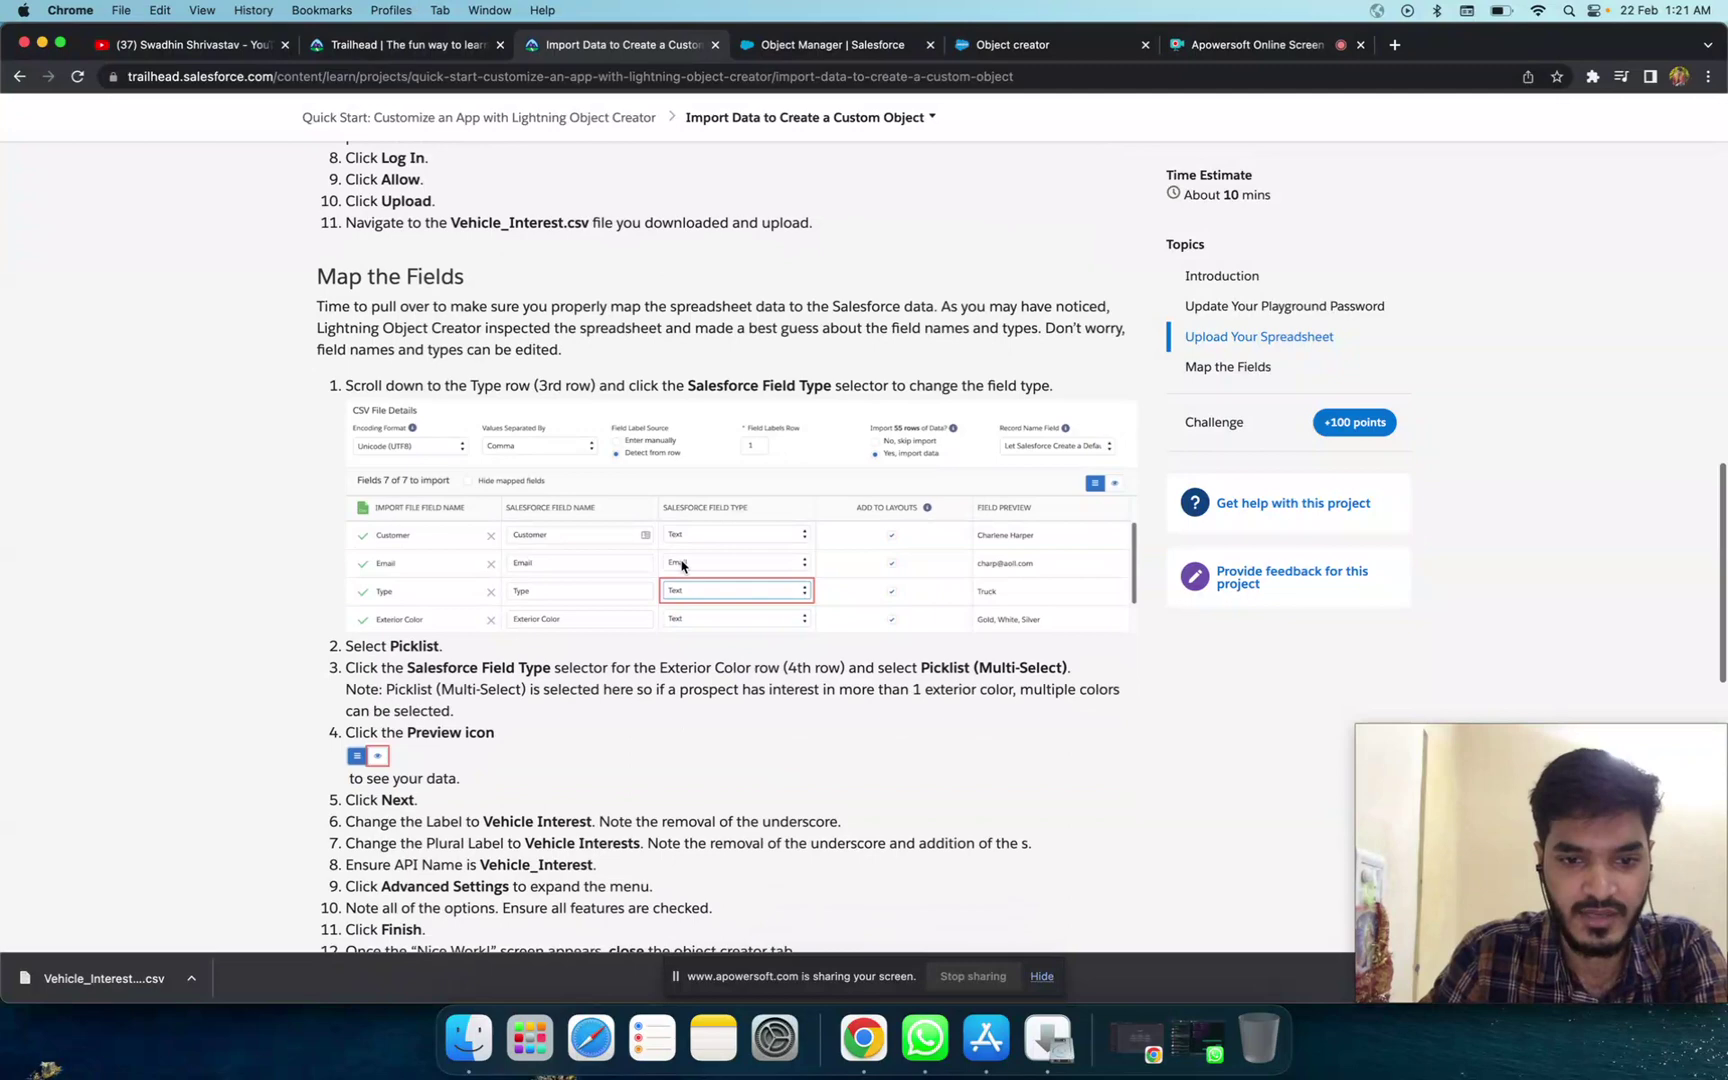
scroll(720, 598, down, 1)
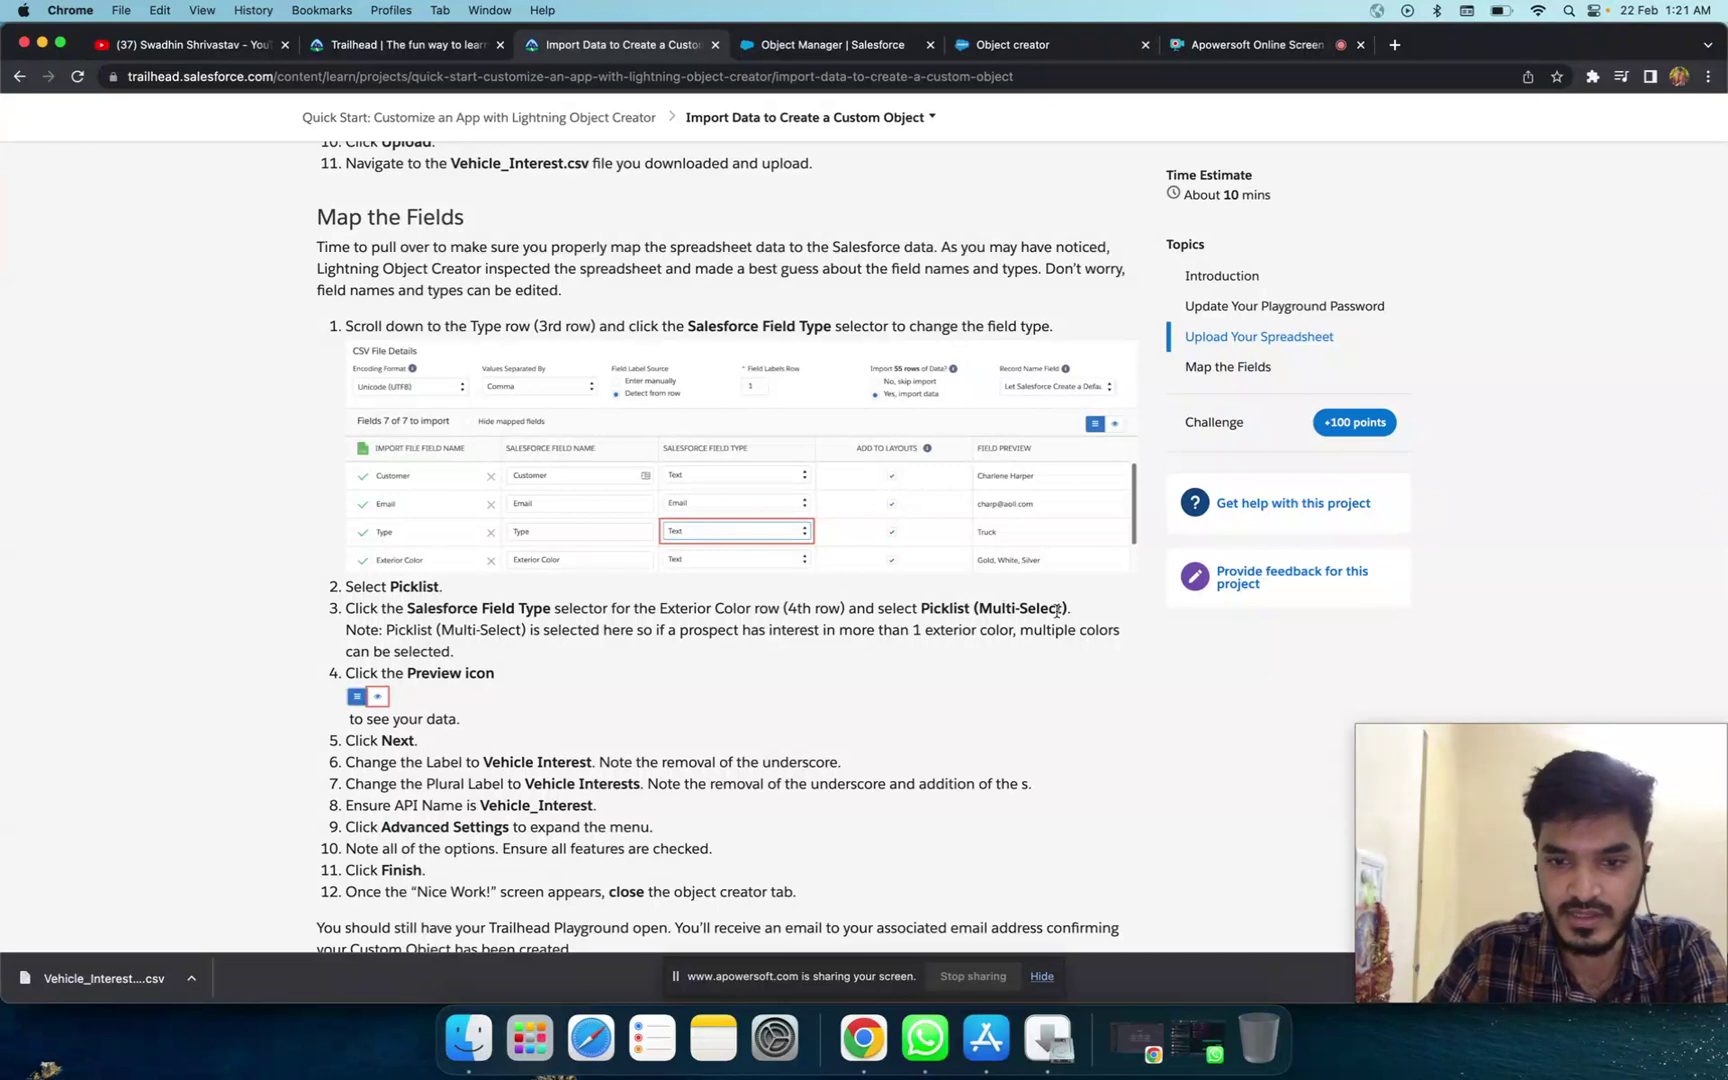
Step: Accept the Type and Exterior Color mappings with Next on the Define object and fields page
click(1003, 47)
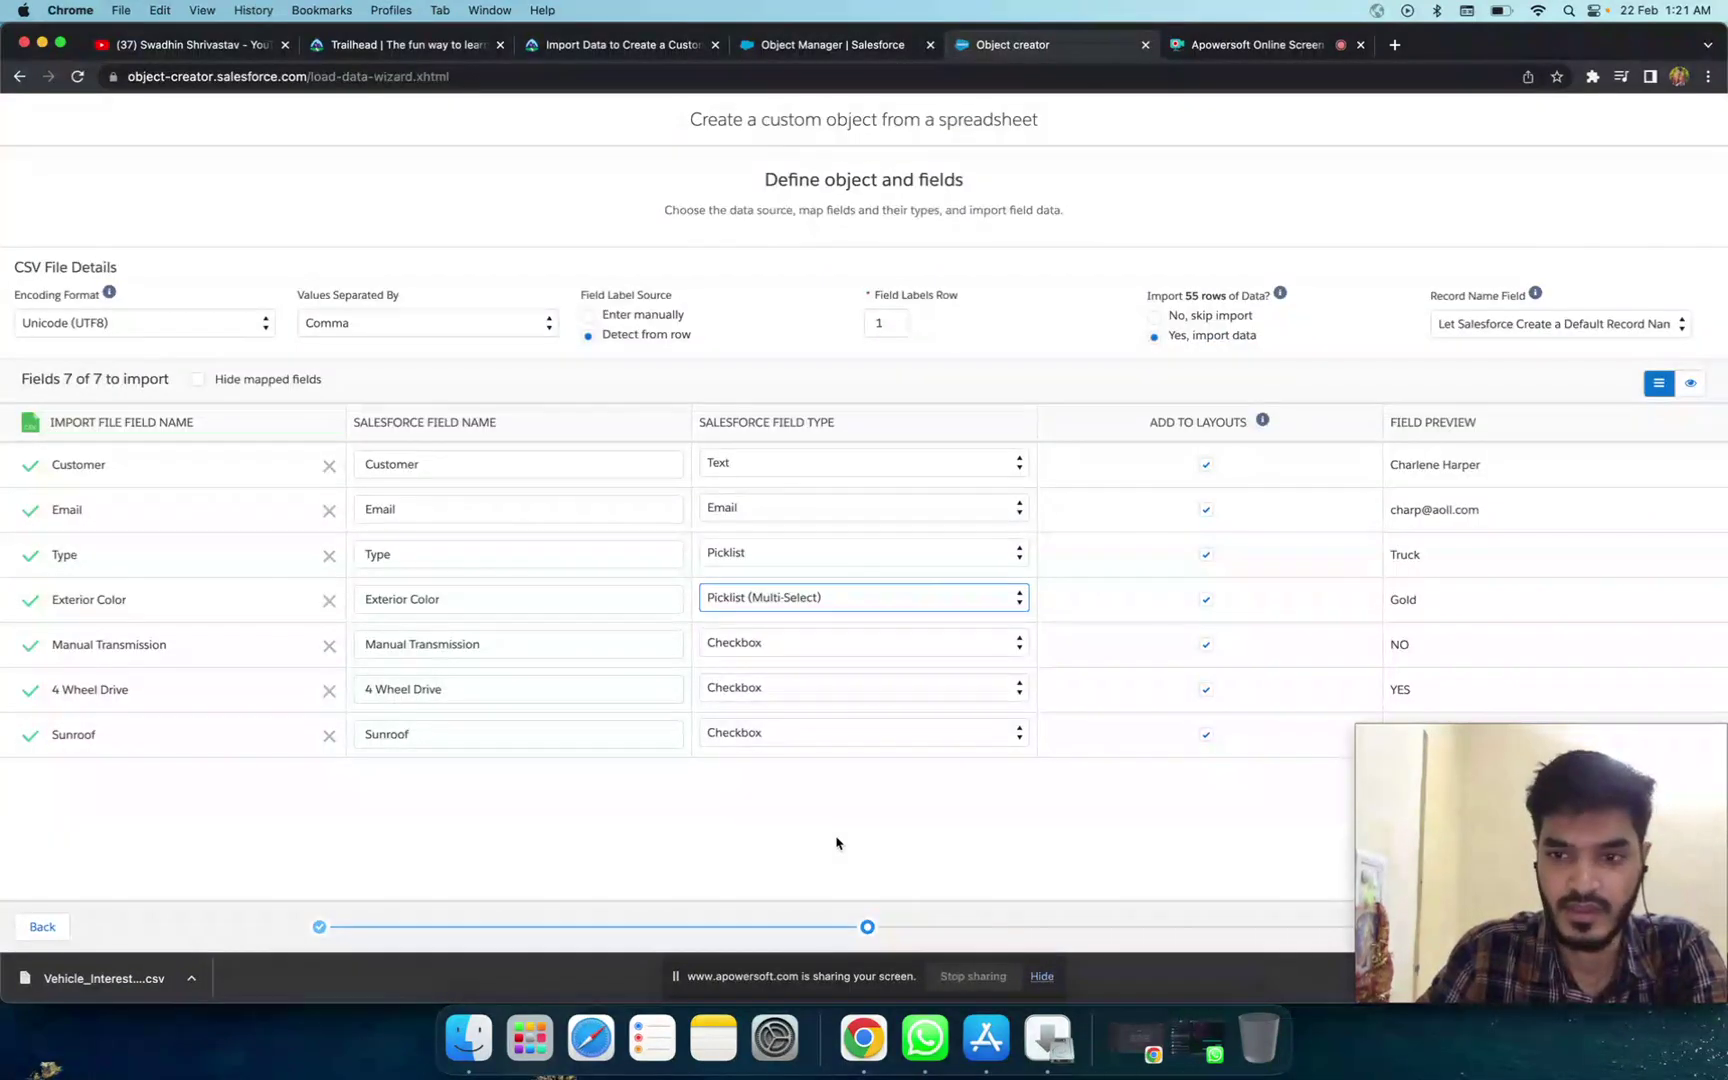
scroll(837, 841, down, 1)
mouse_move(1473, 901)
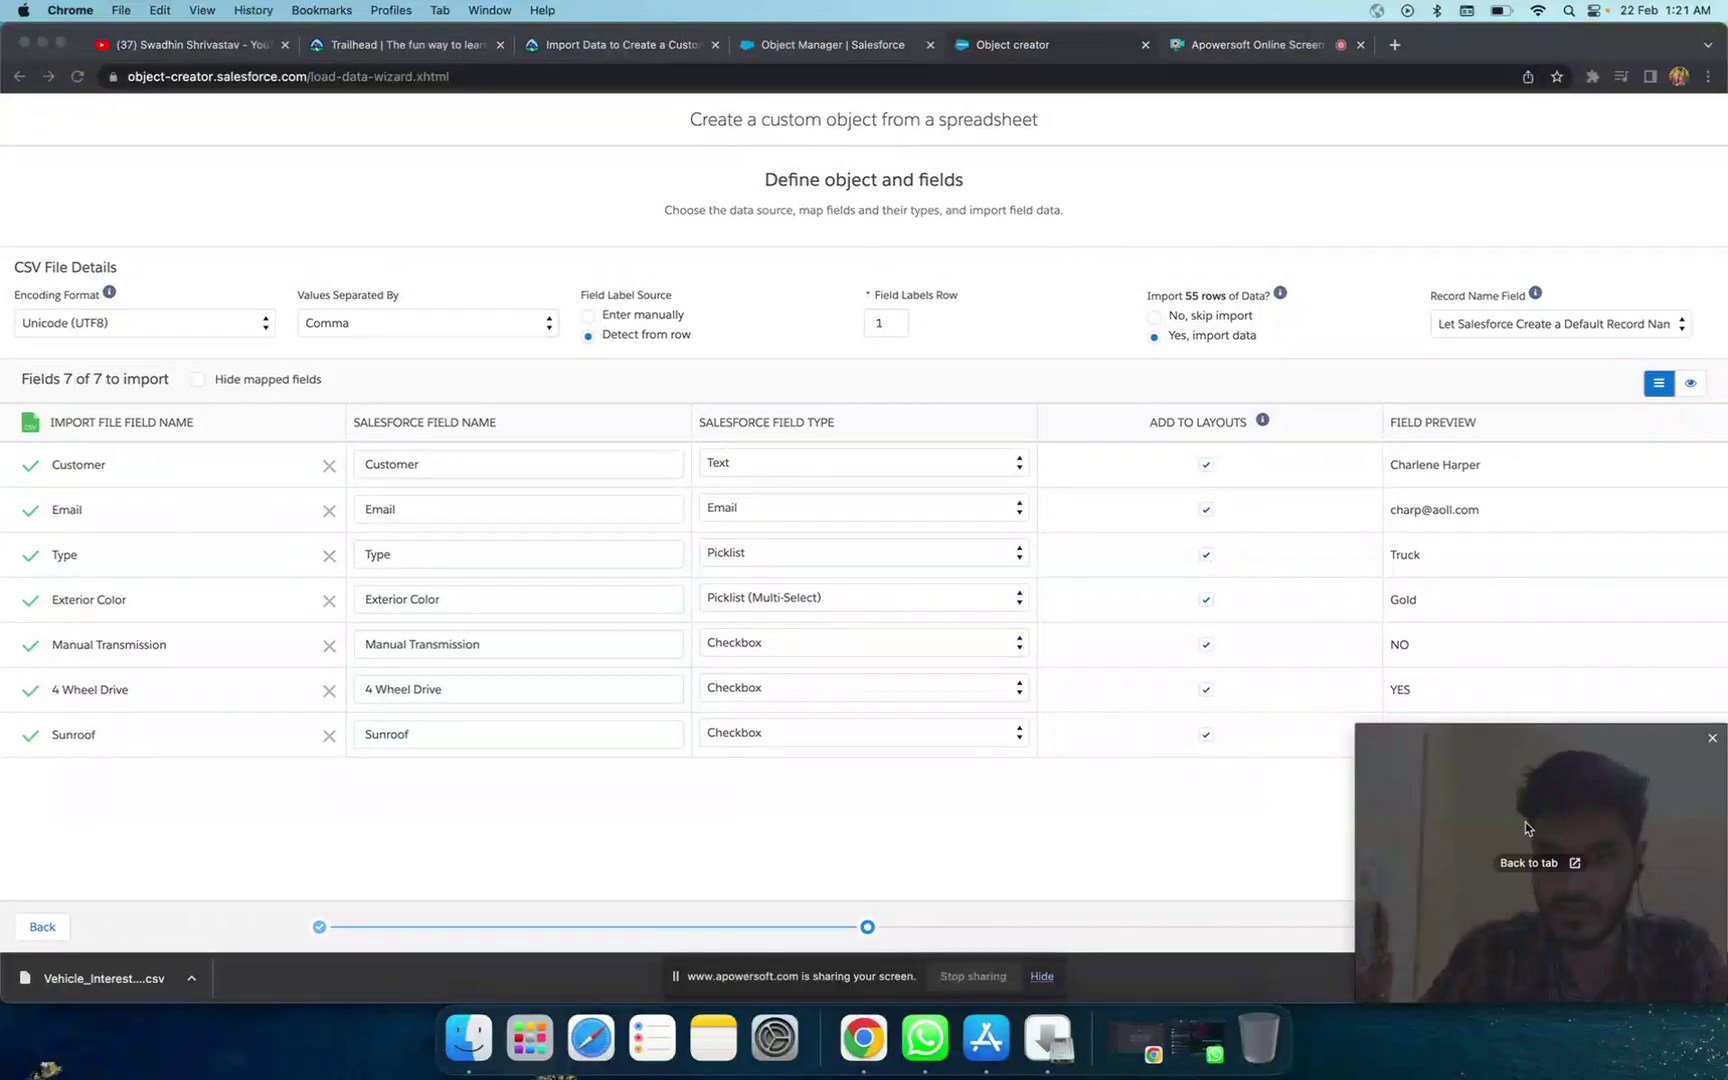
drag(1526, 828, 1526, 645)
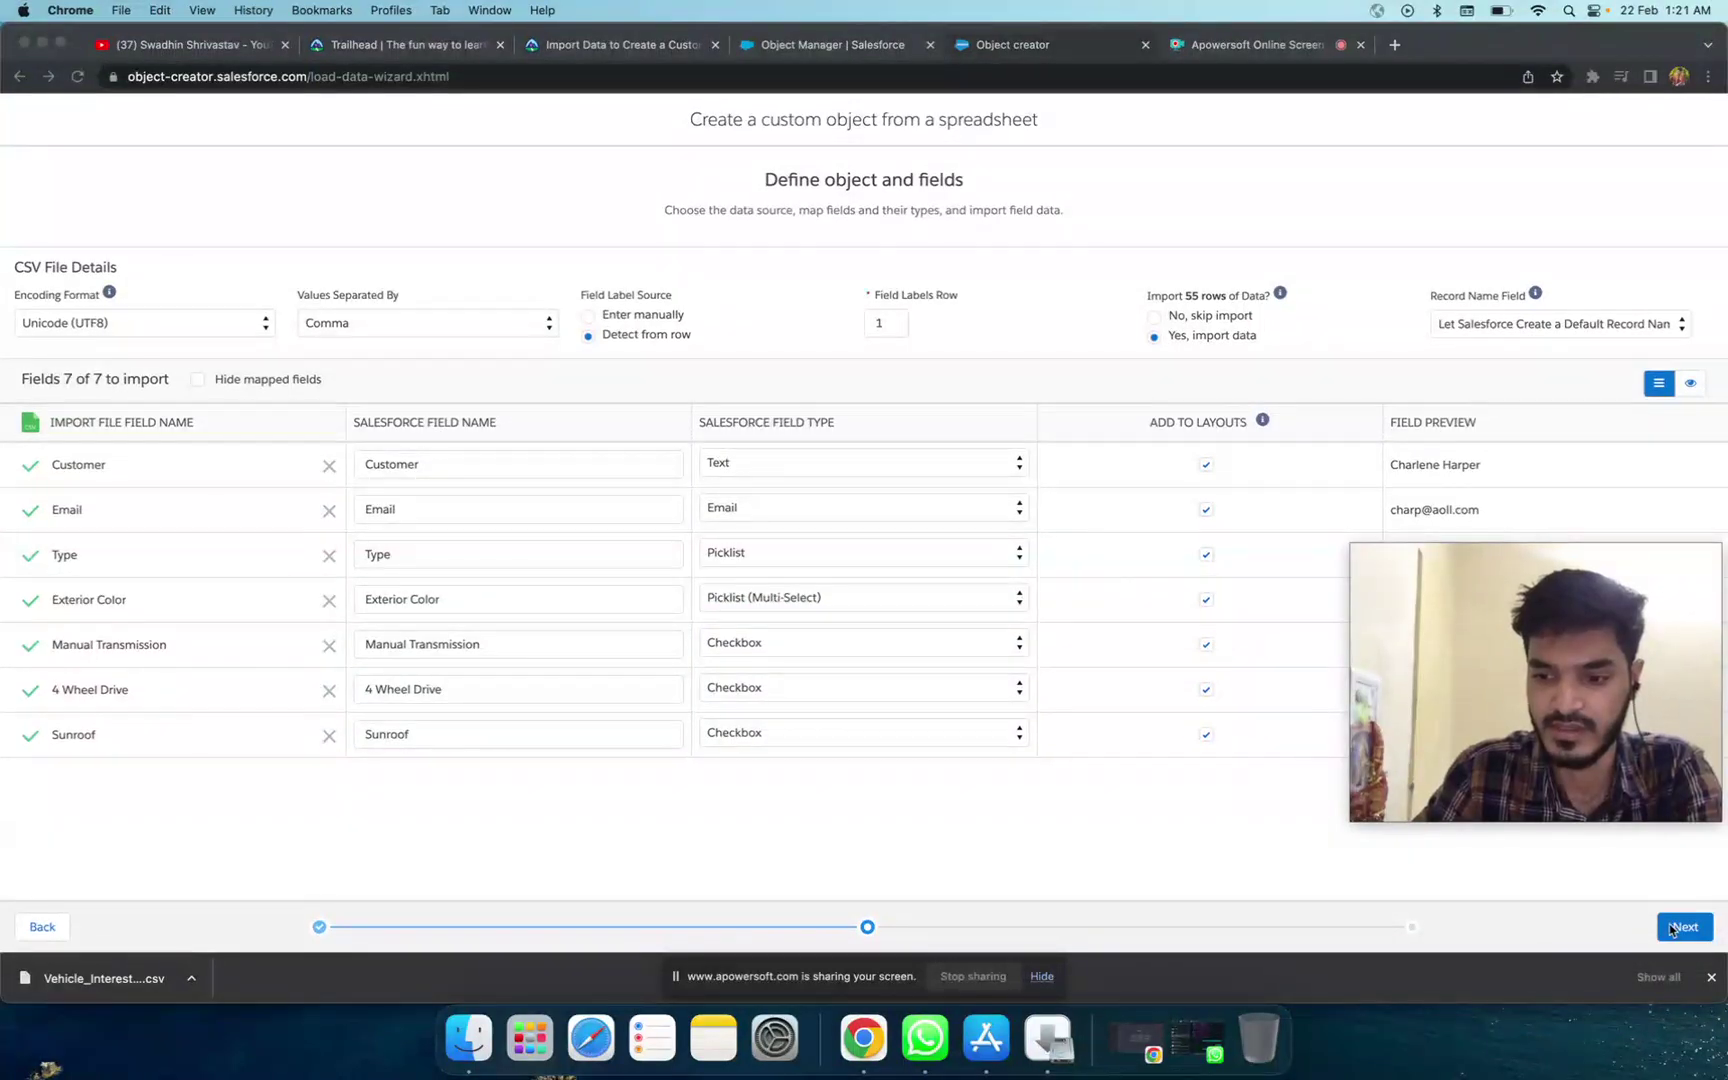
click(1647, 951)
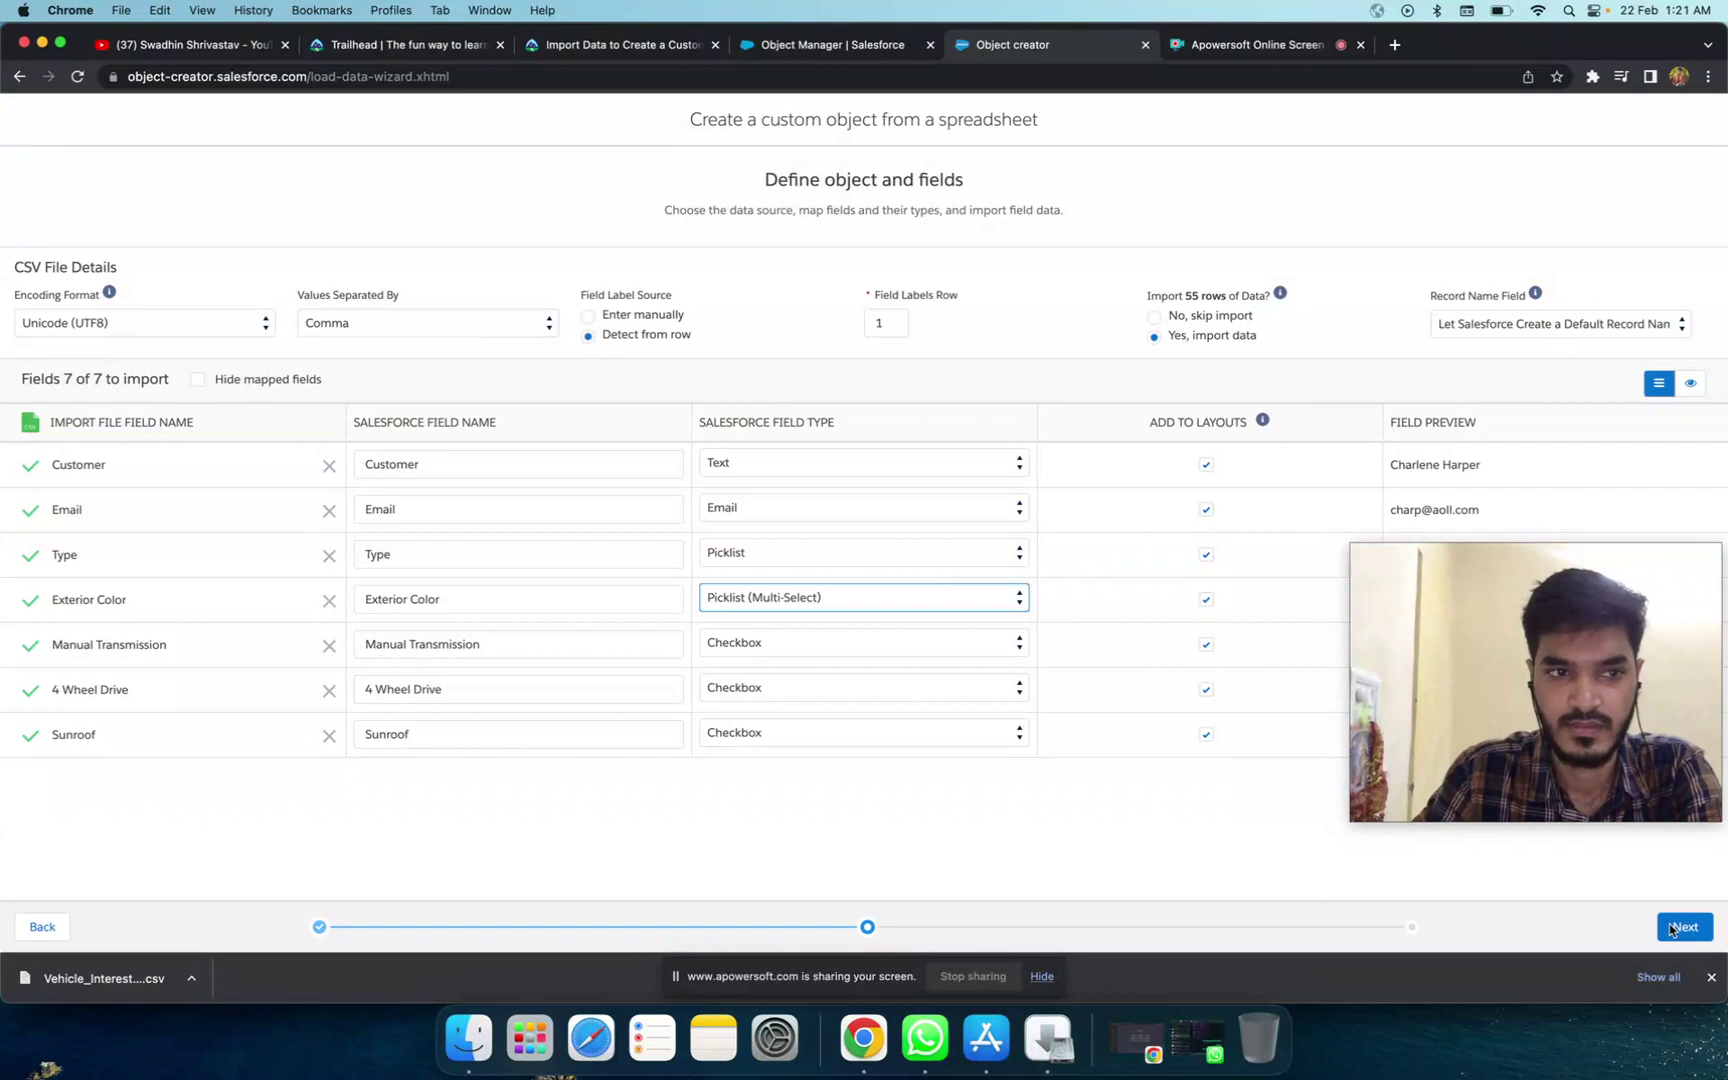
click(1684, 930)
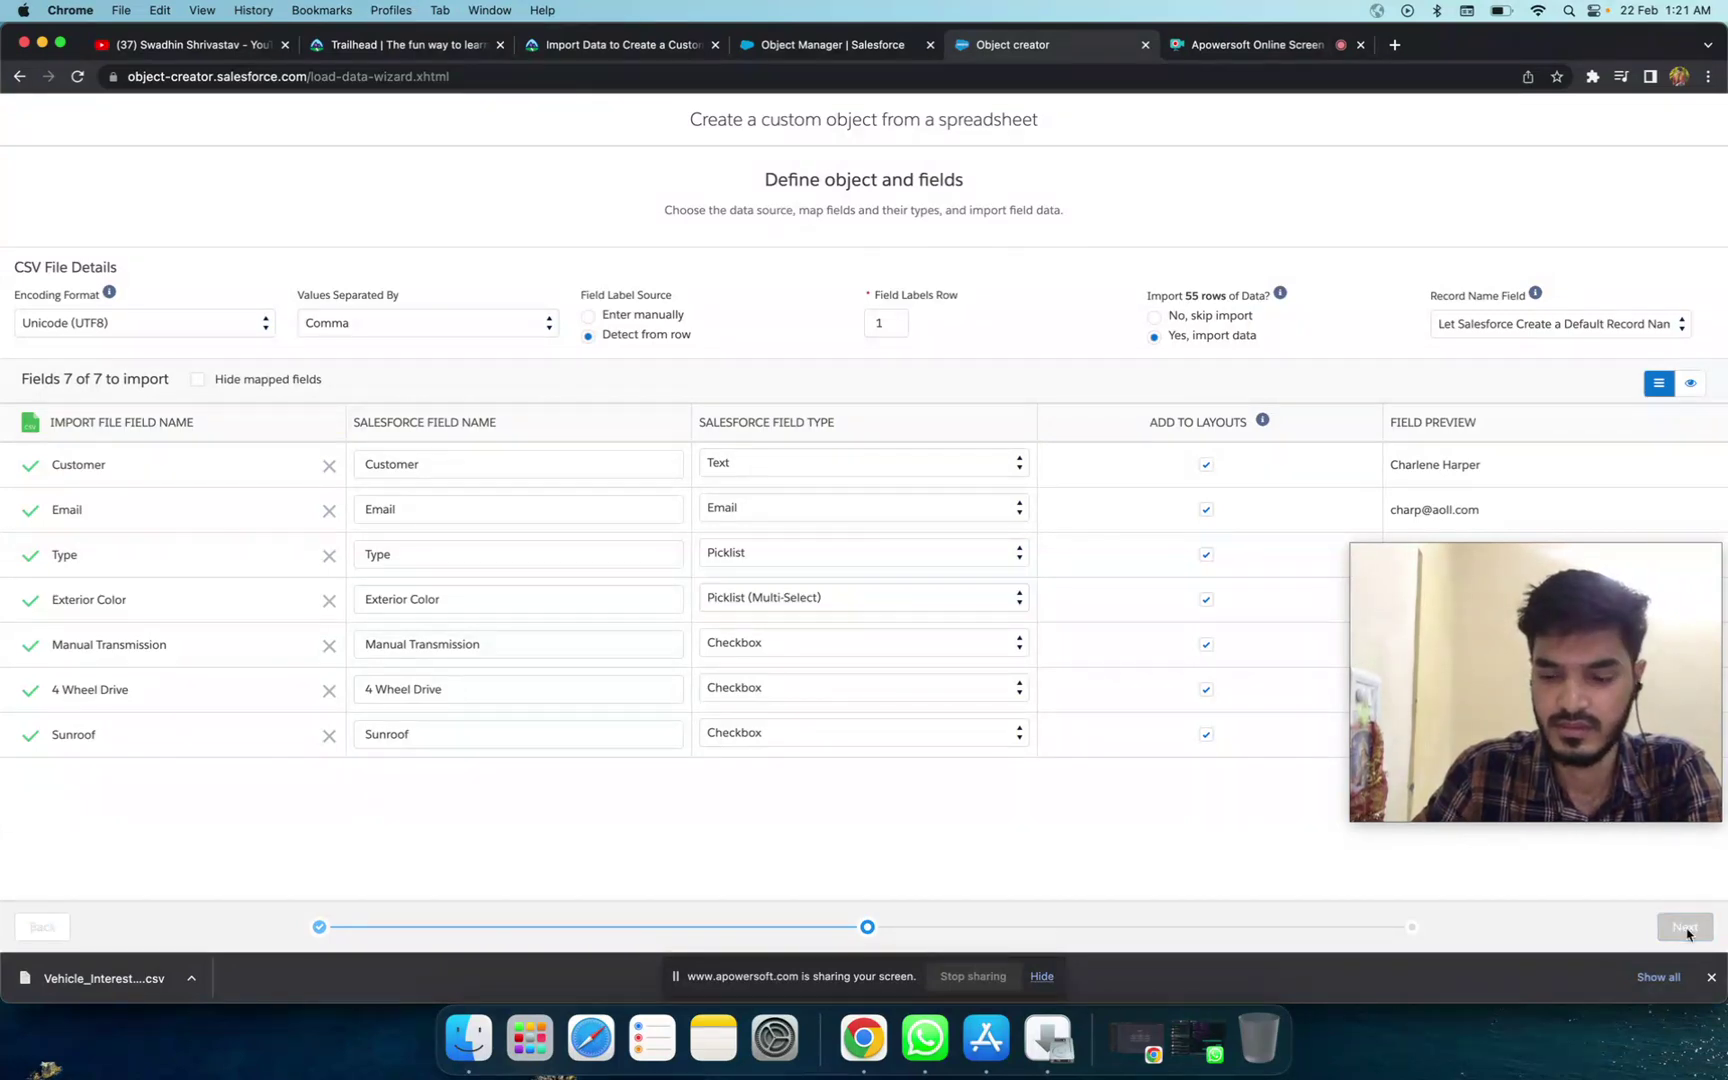
Step: Copy the 'Vehicle Interest' object name from the Trailhead instructions
click(1602, 612)
drag(1602, 612, 1602, 687)
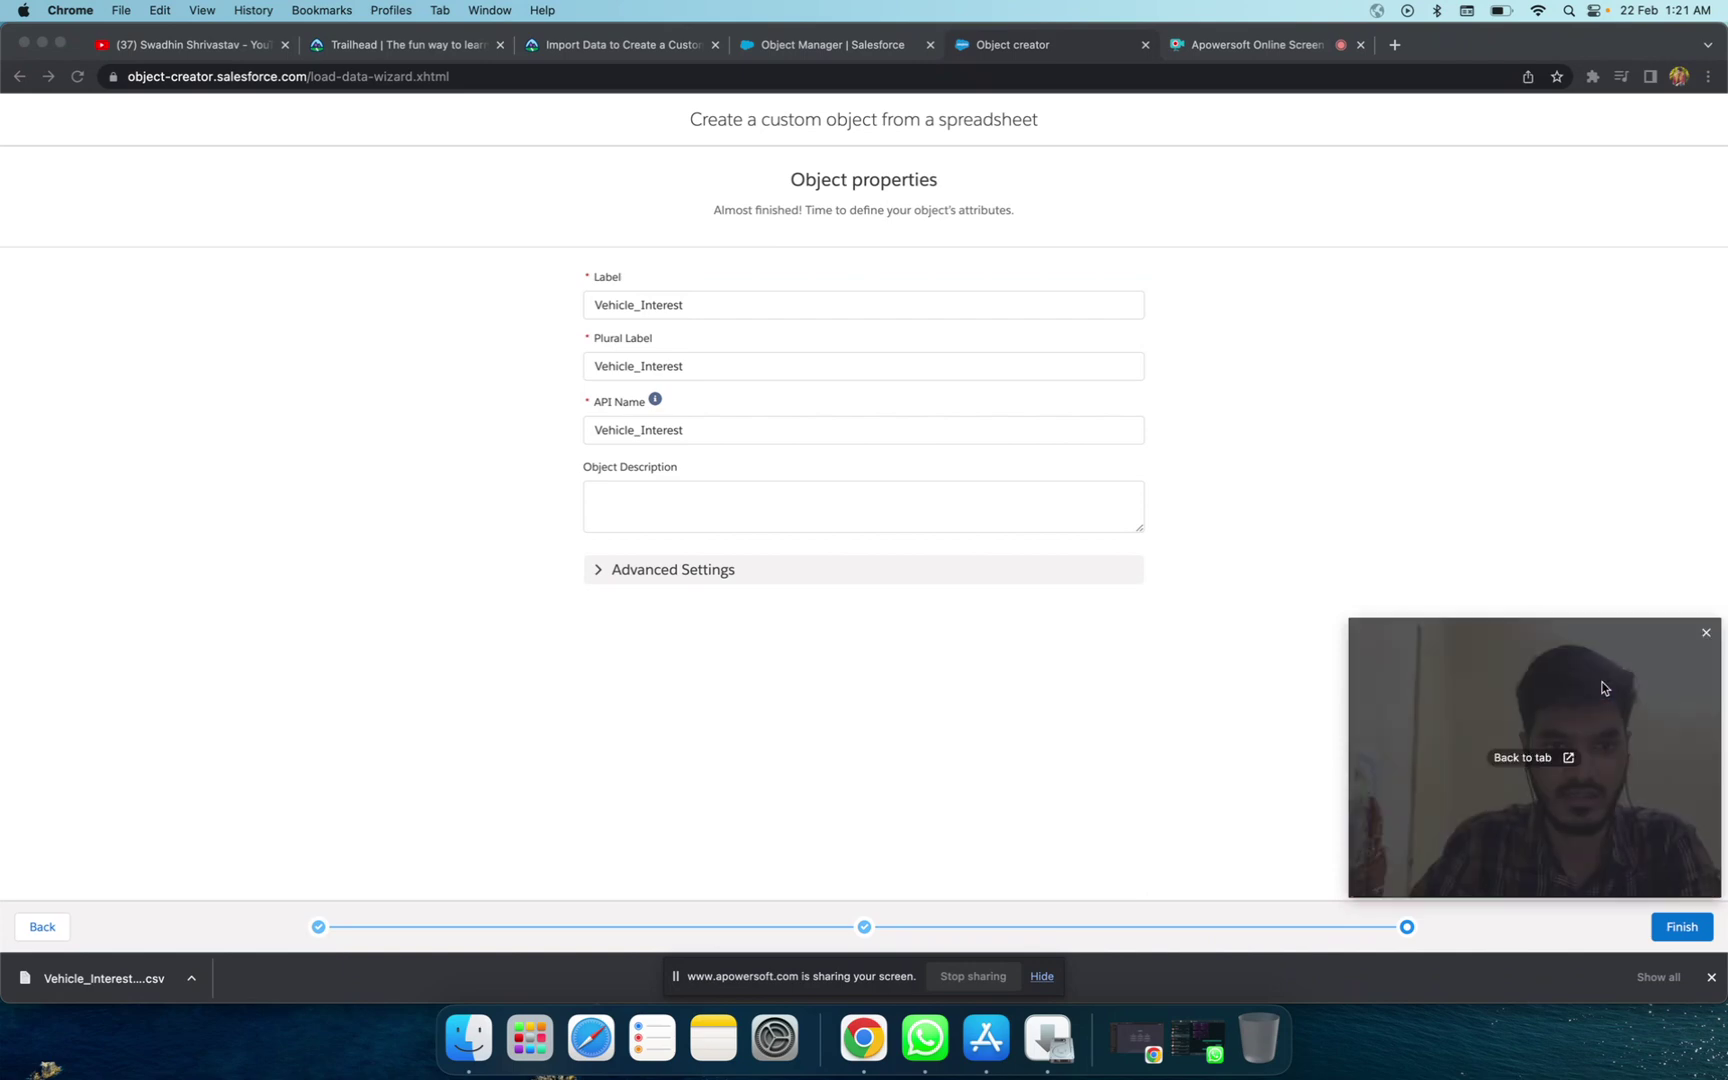
click(663, 40)
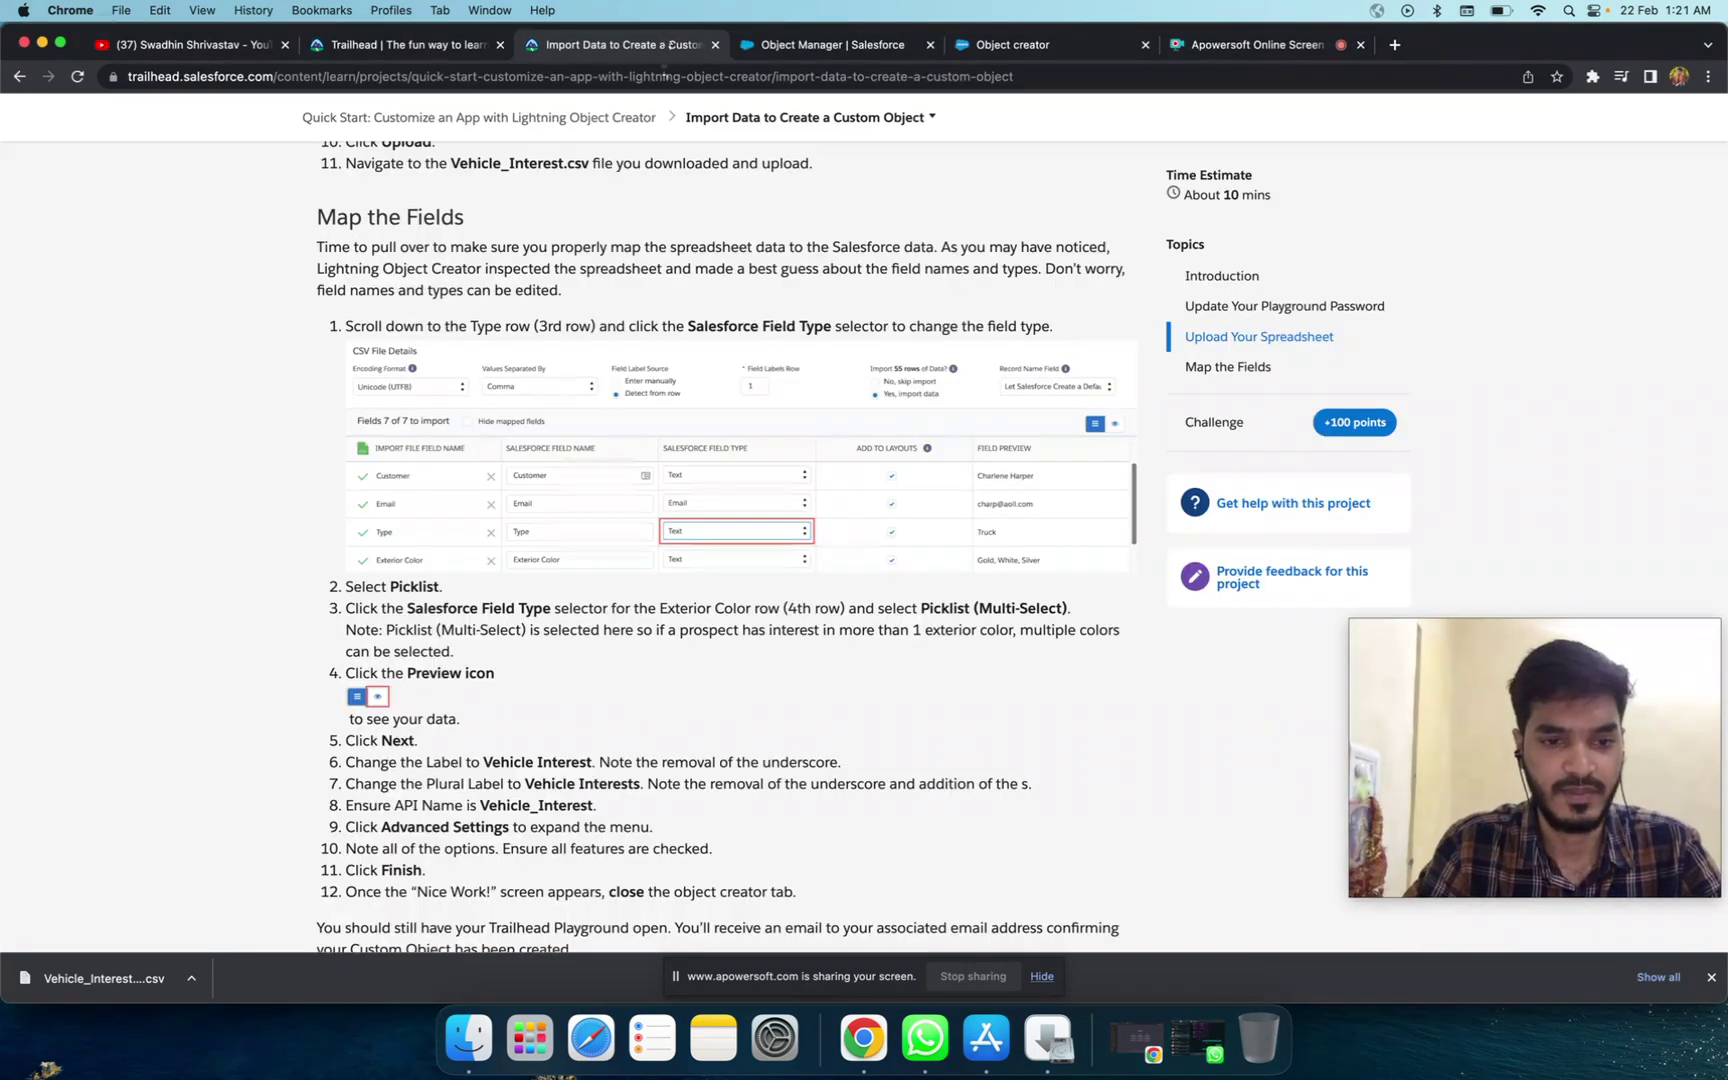
scroll(598, 681, down, 3)
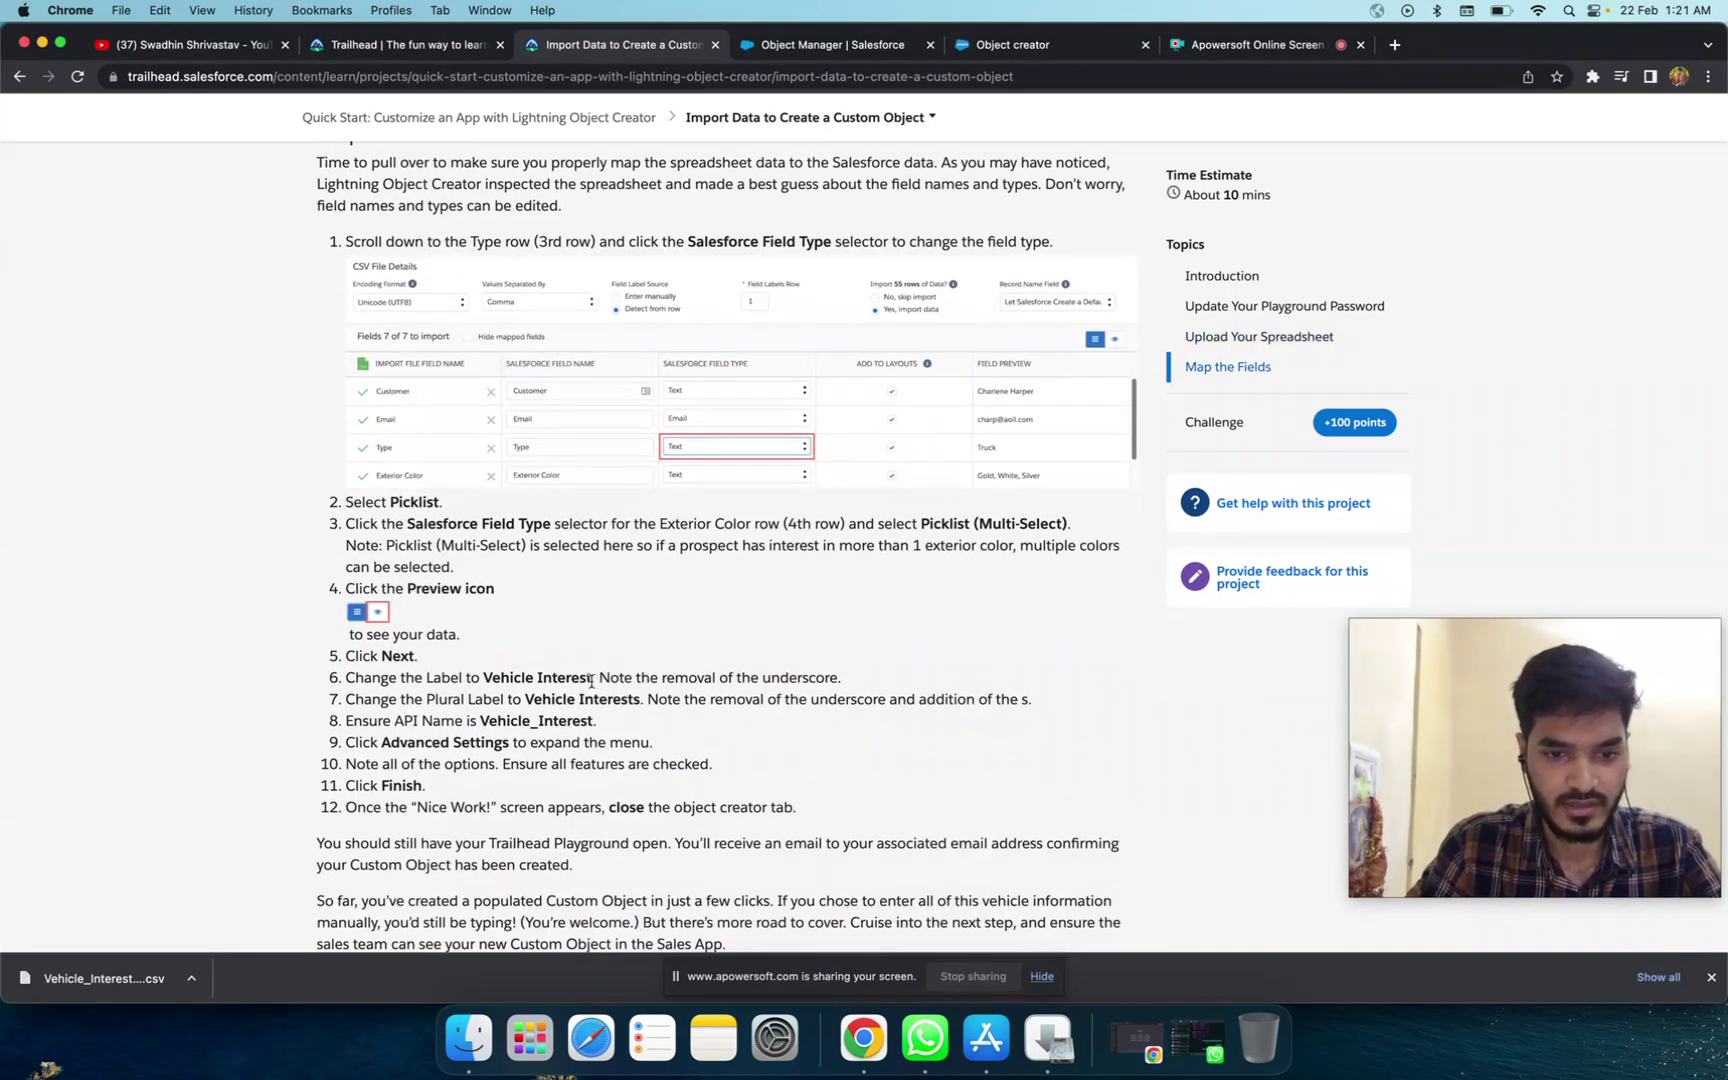
drag(591, 681, 481, 680)
key(super+c)
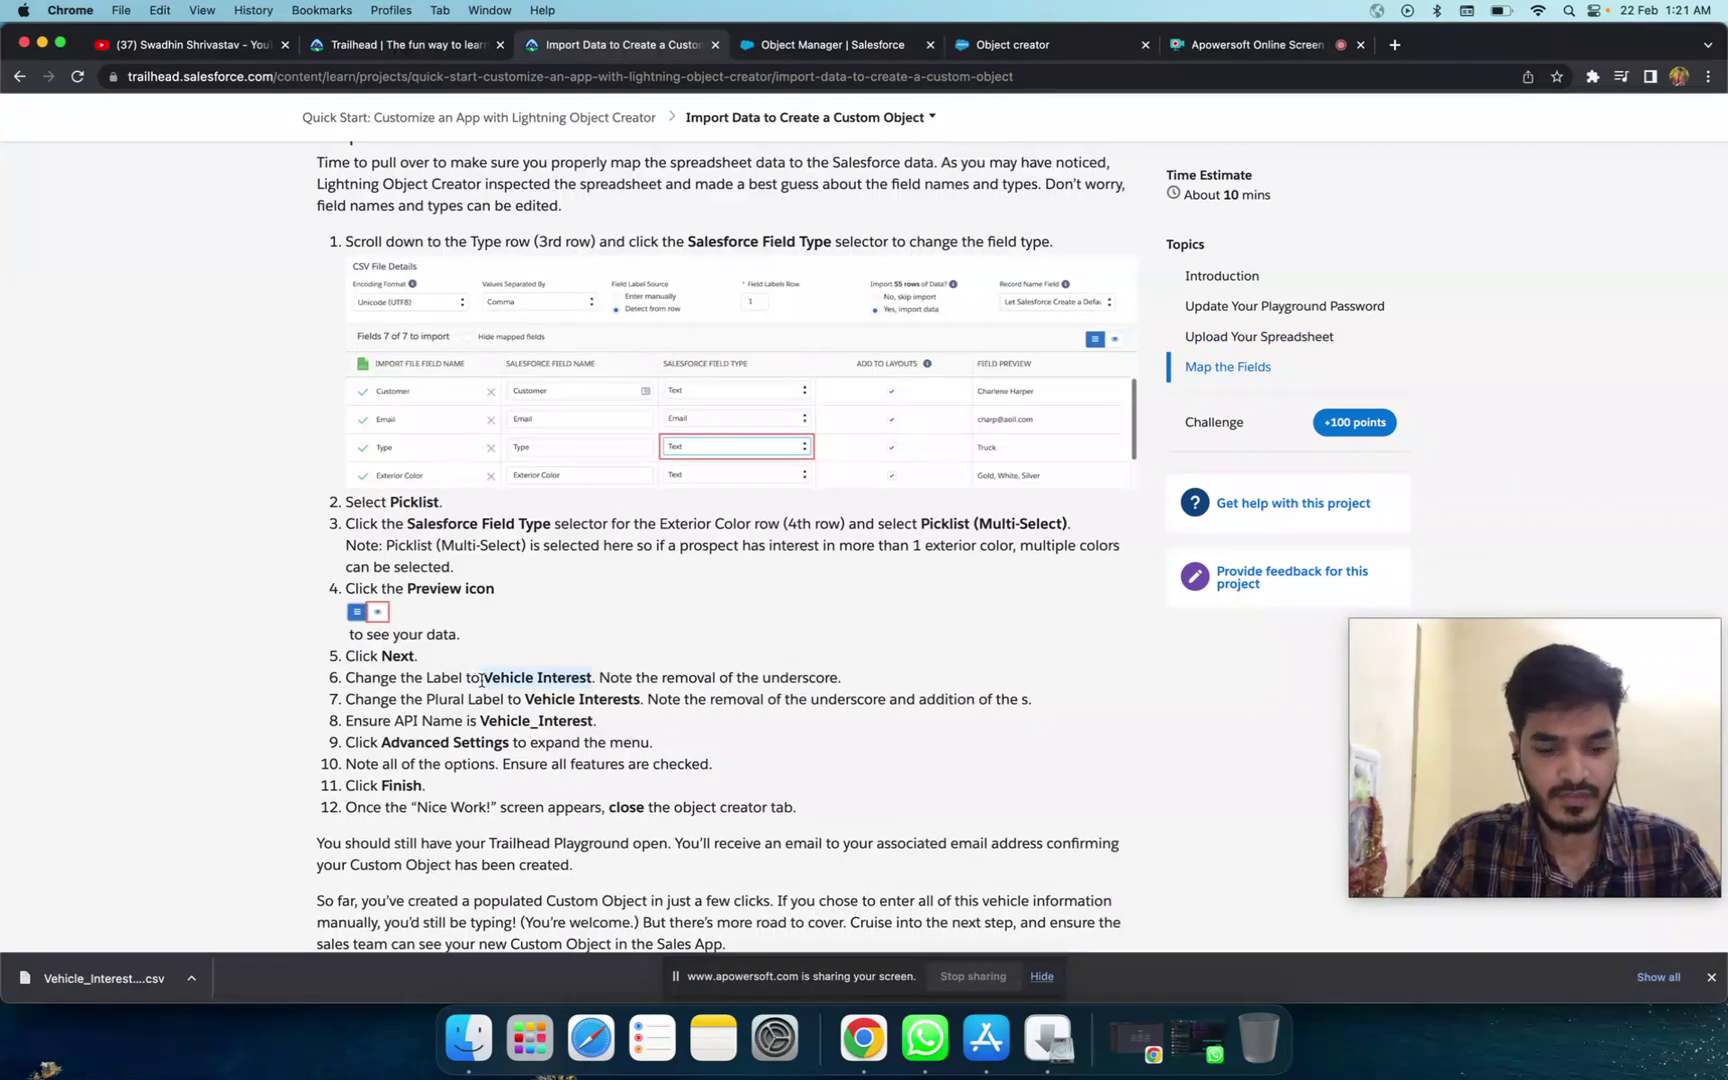
Step: Set Label 'Vehicle Interest' and Plural Label 'Vehicle Interests', expand Advanced Settings, and Finish
click(1073, 44)
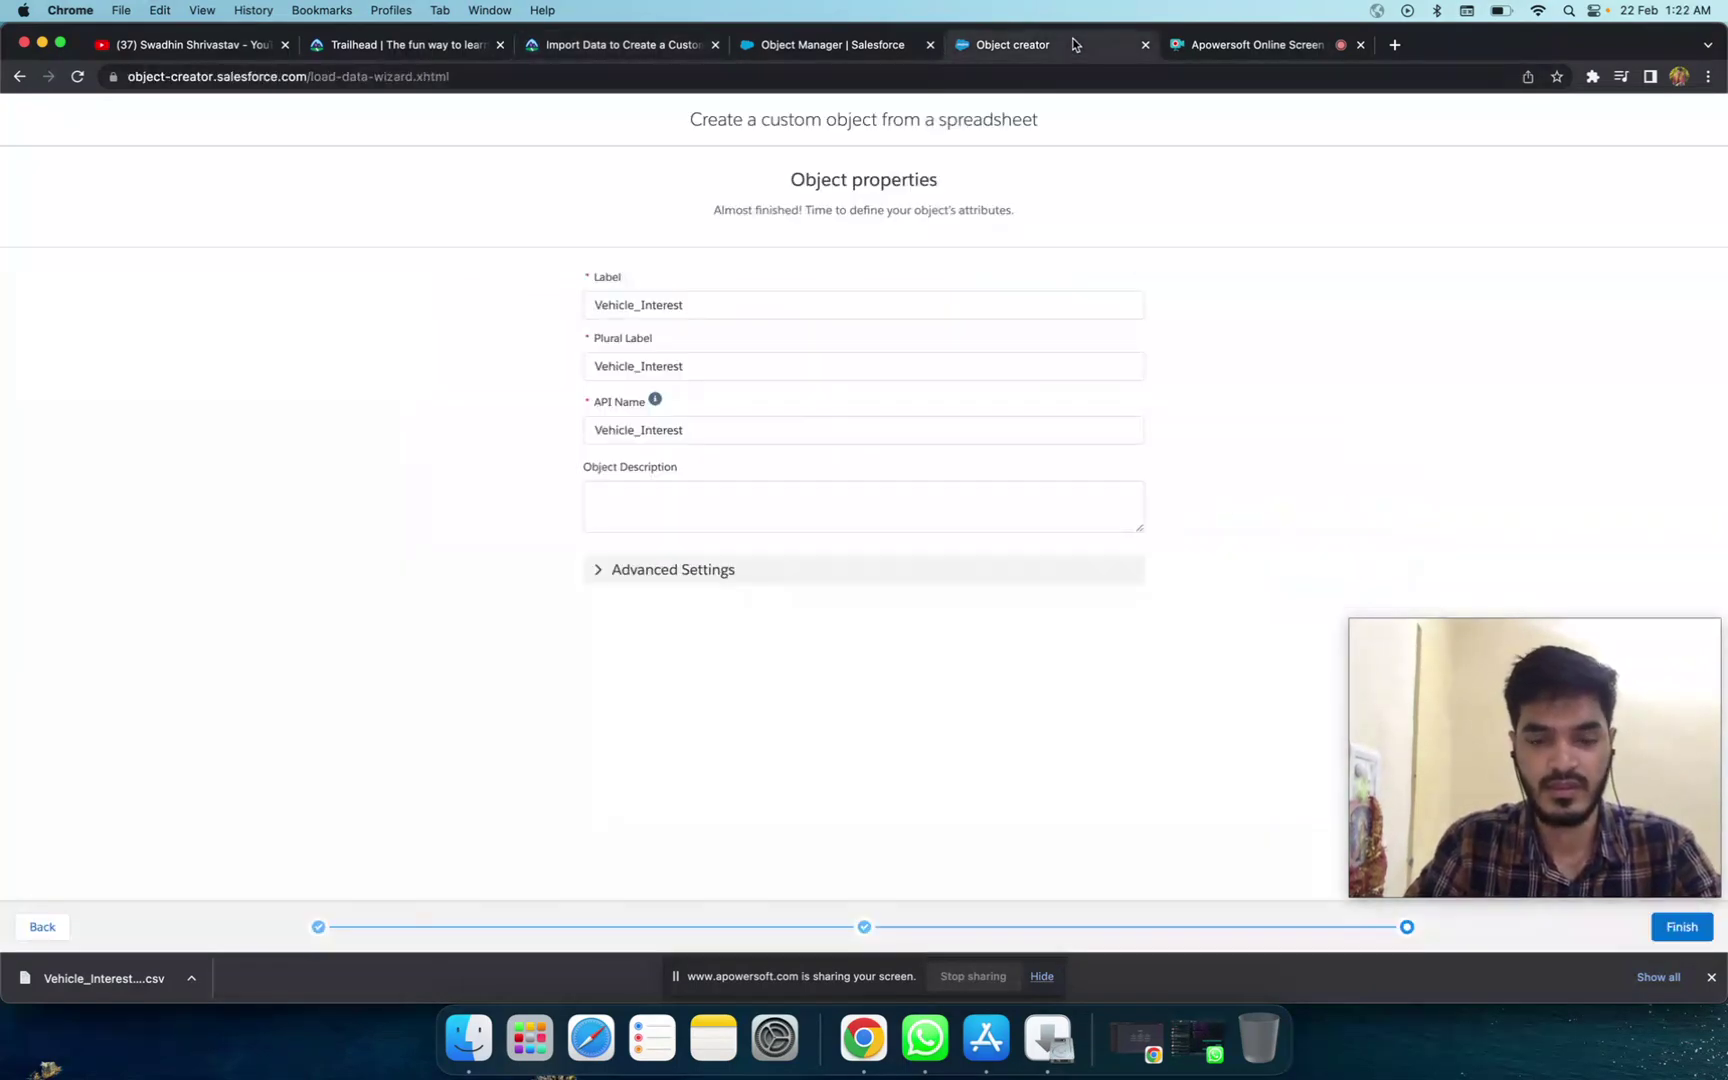
double_click(664, 304)
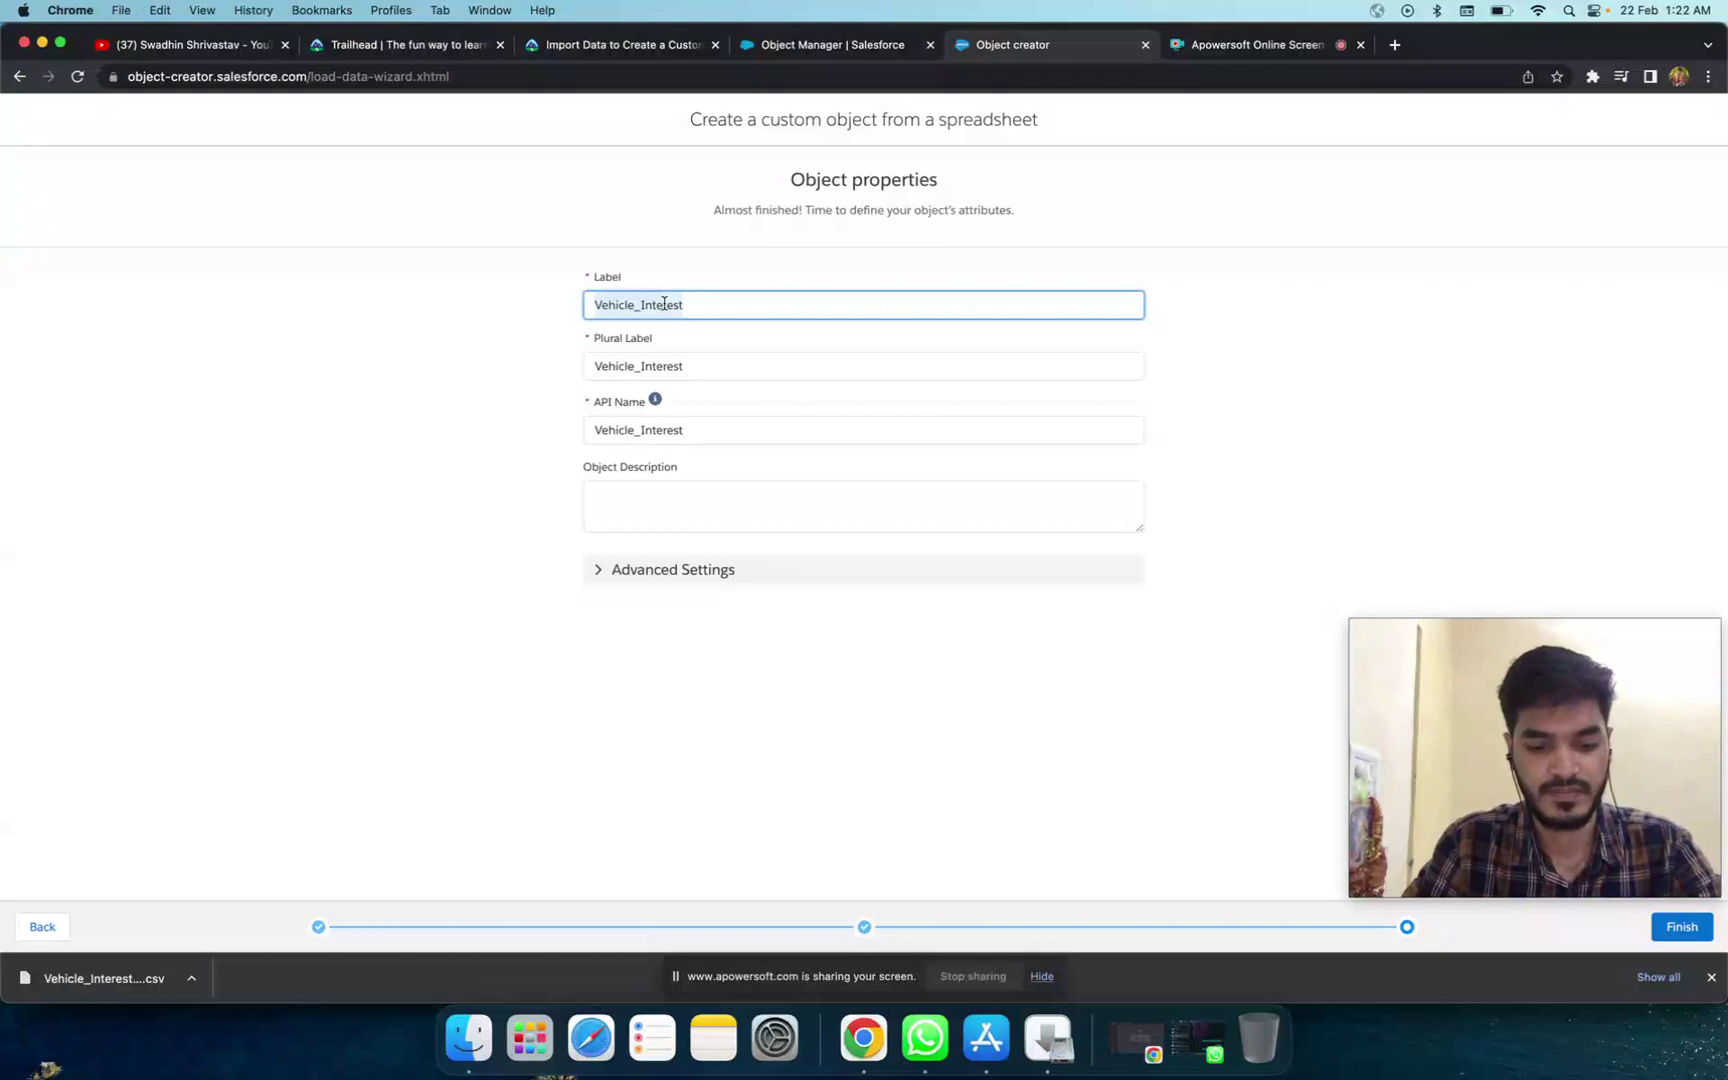
key(super+v)
double_click(661, 365)
key(super+v)
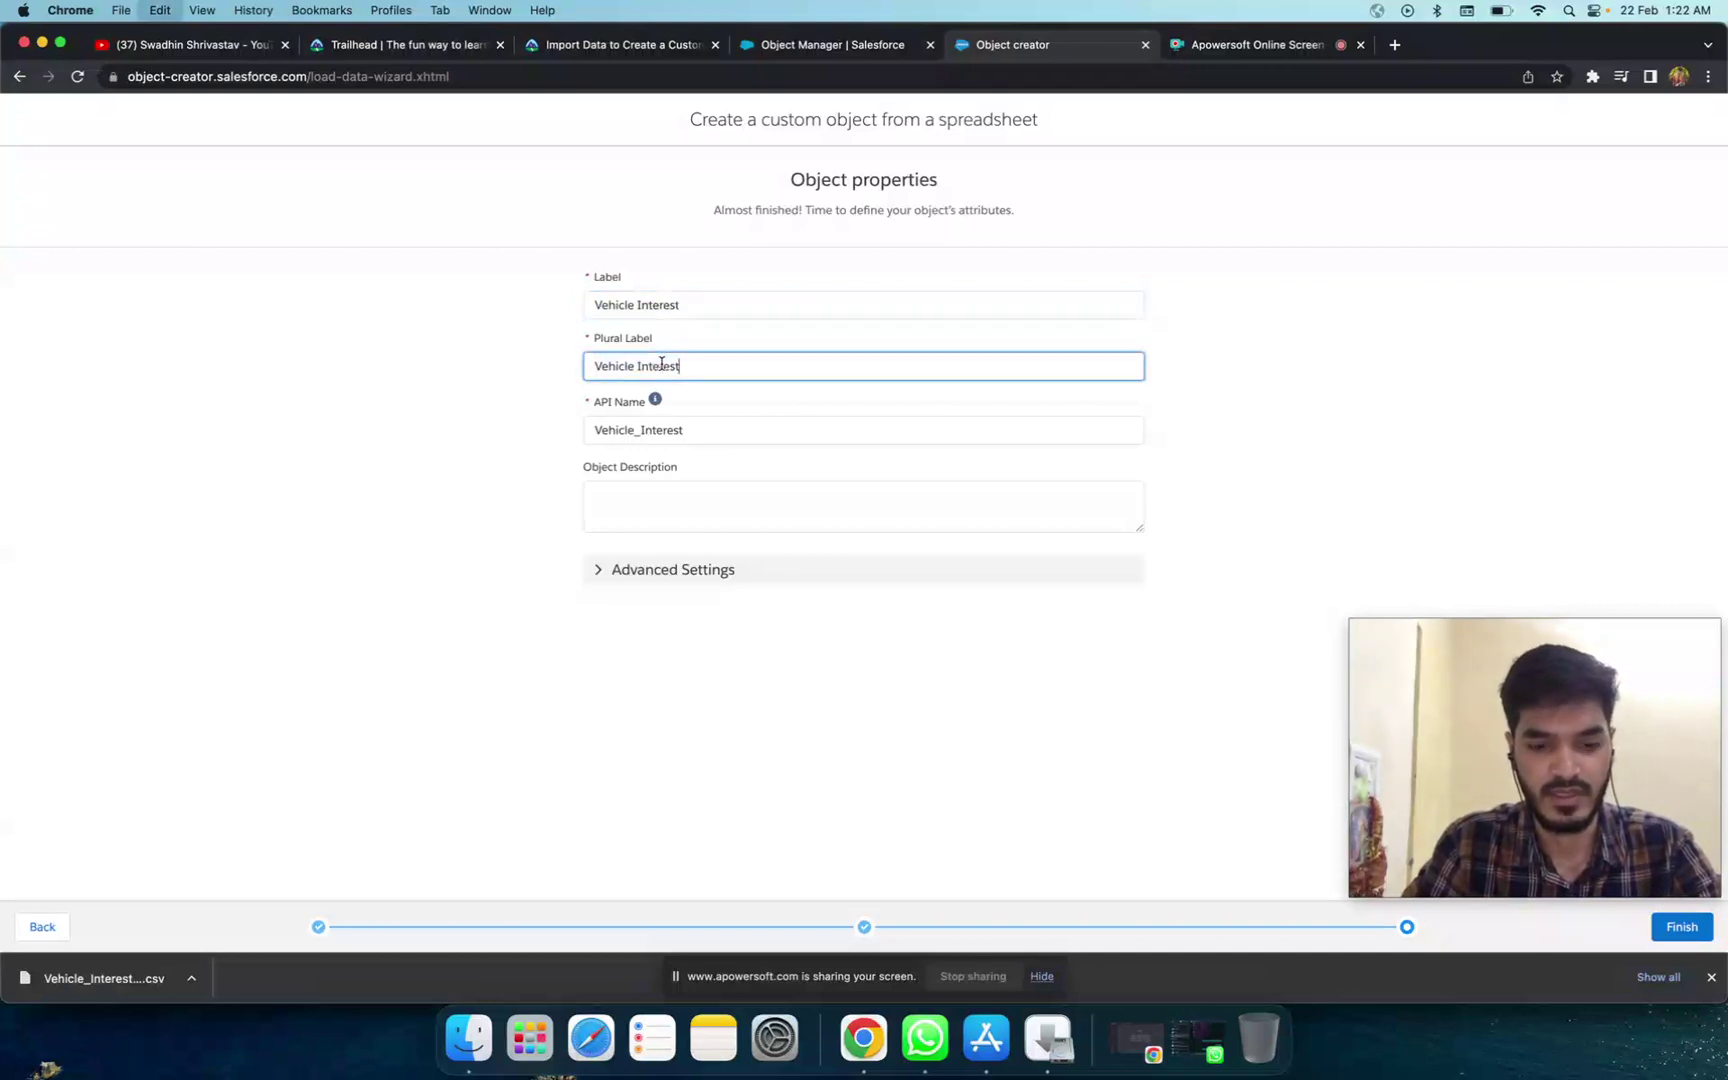
text(s)
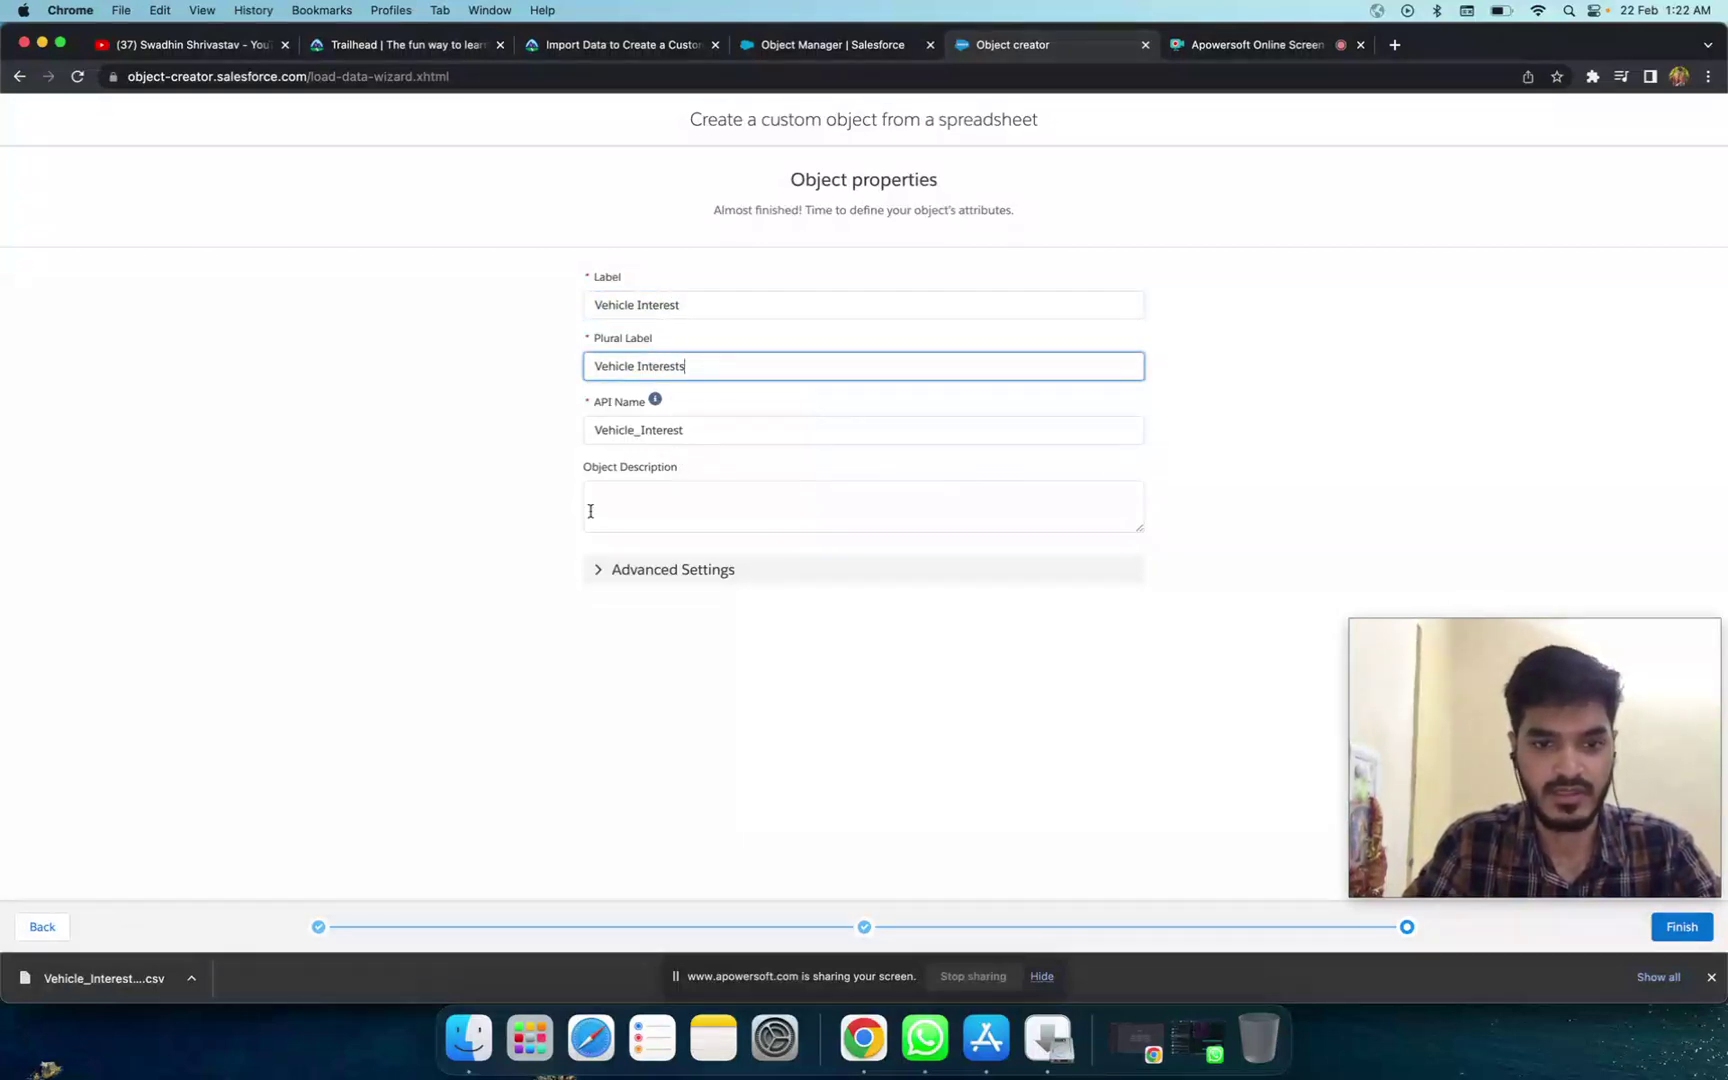
click(598, 569)
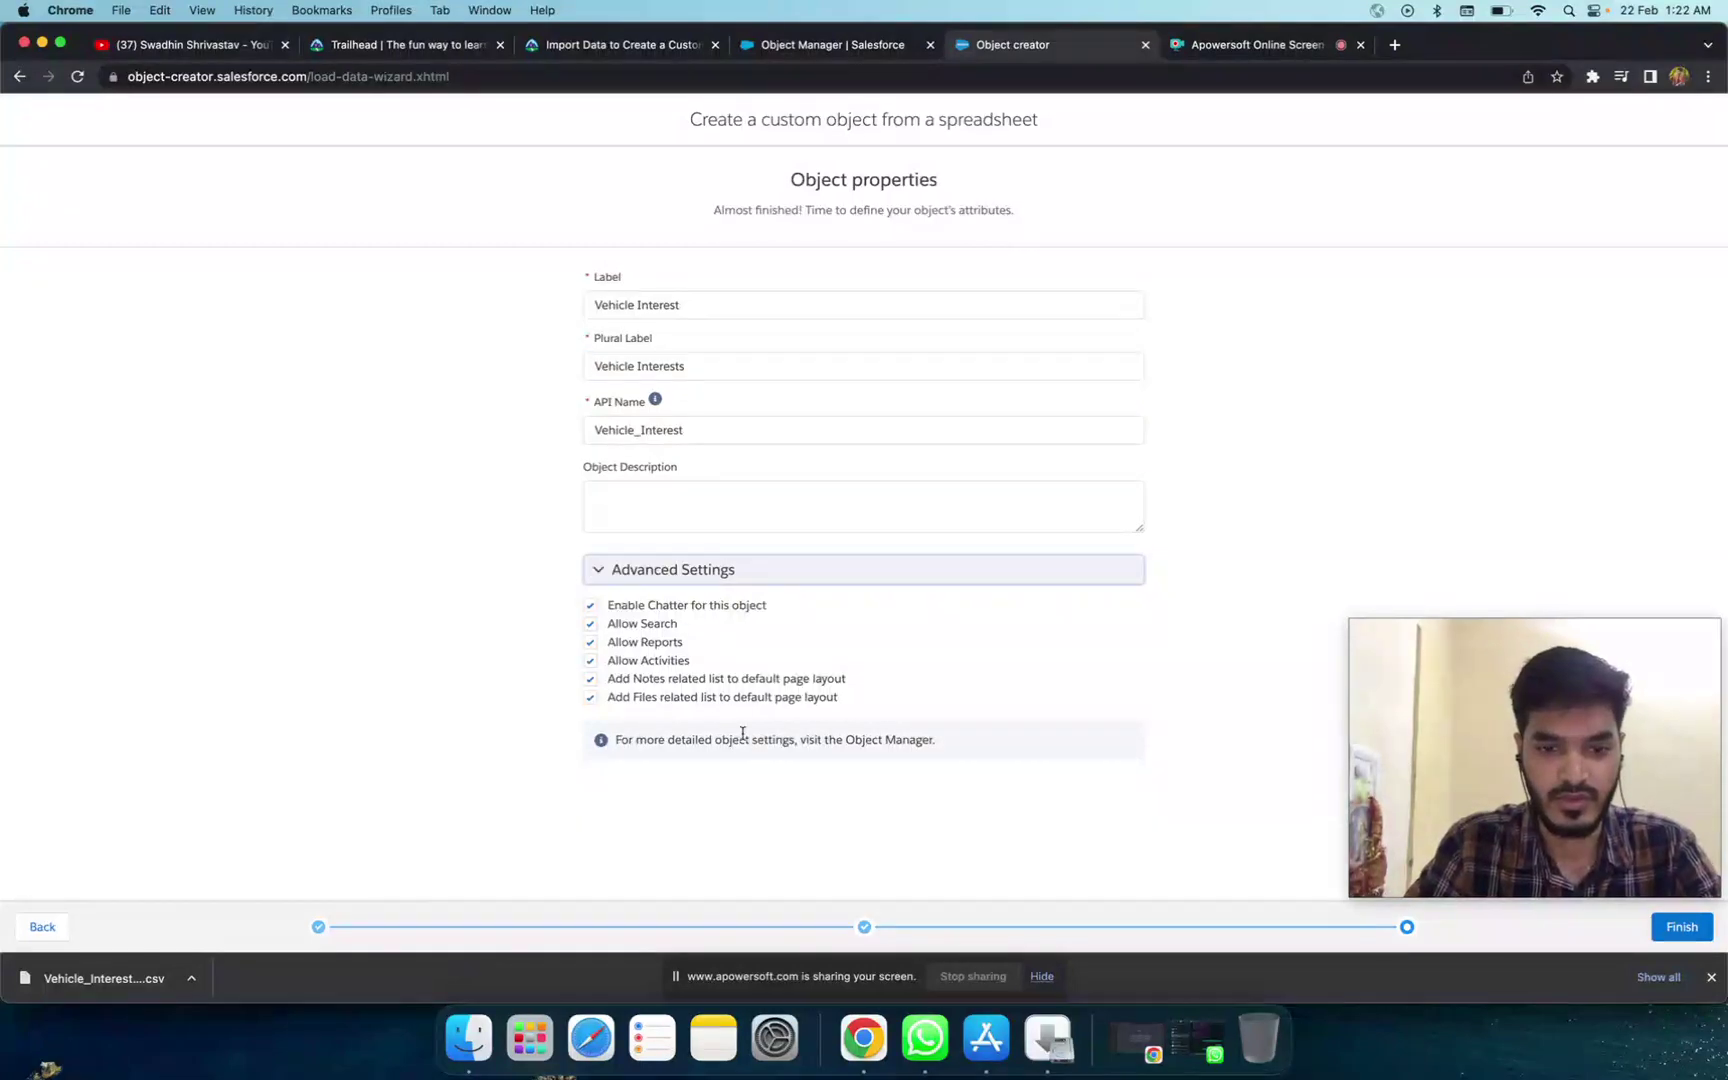
click(1685, 930)
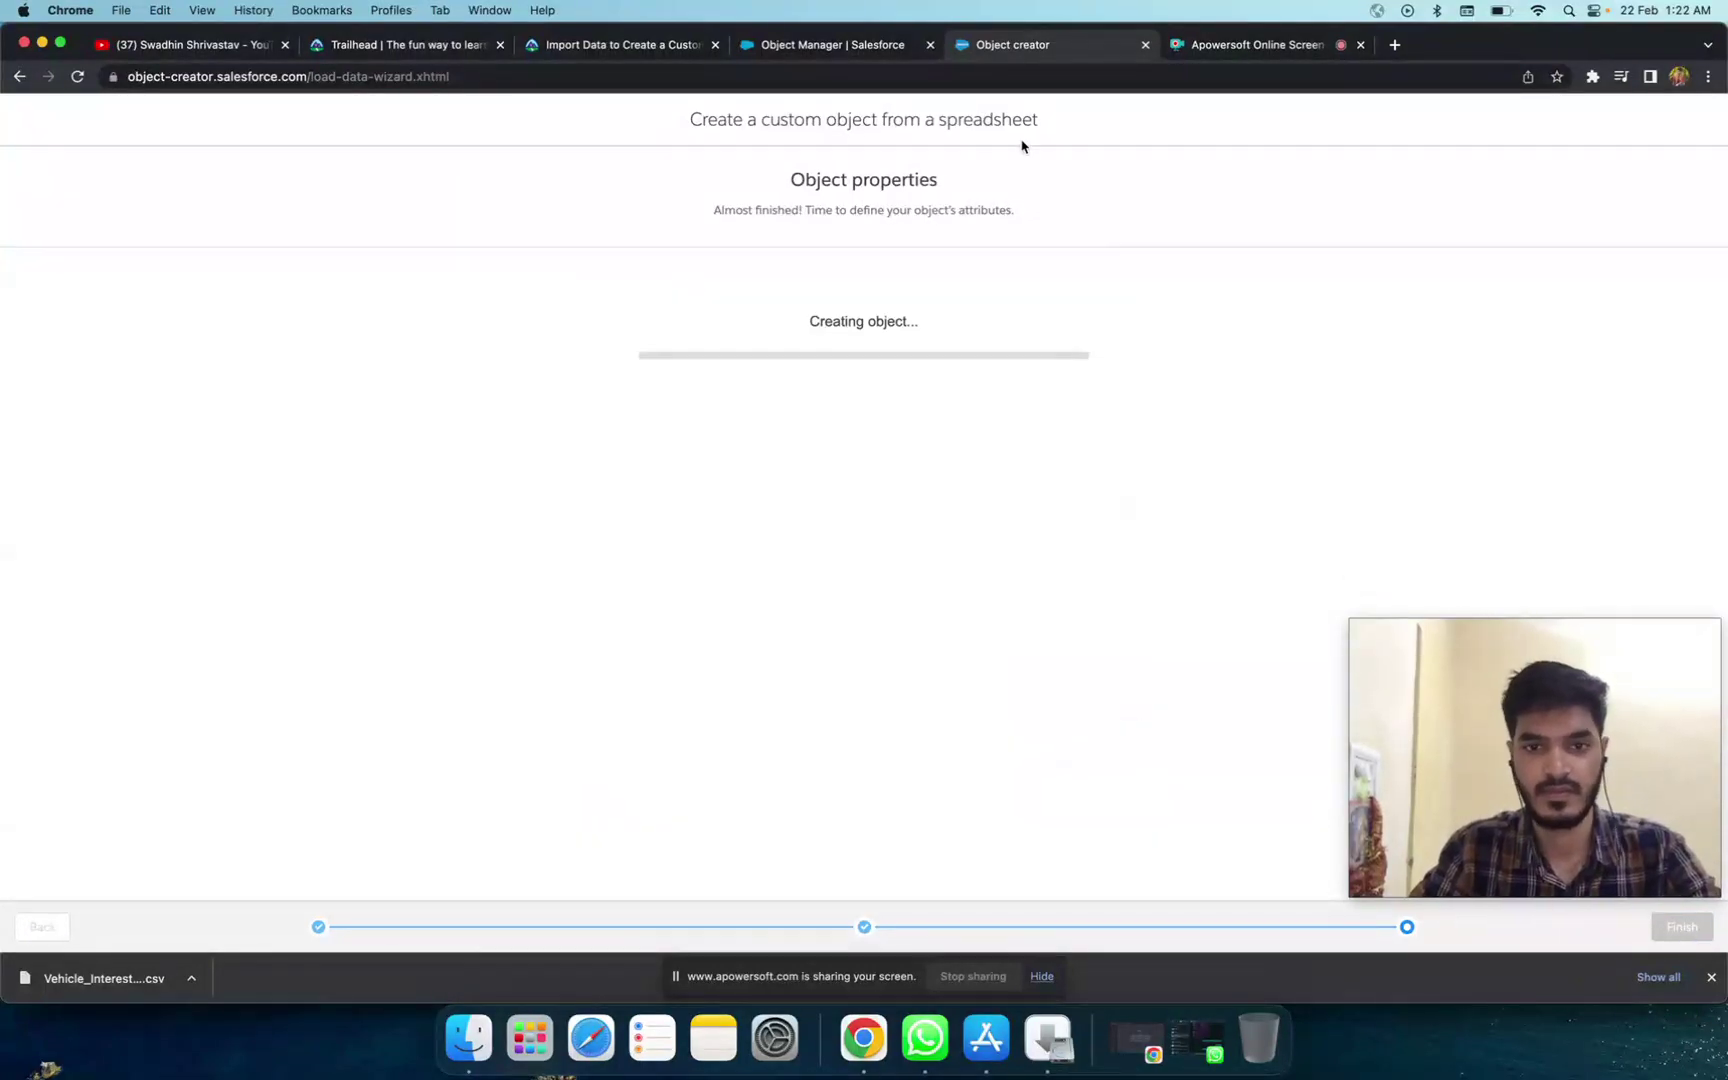
Step: Wait for the import to reach Nice Work! with 7 fields and 55 rows, closing the downloads bar
click(823, 45)
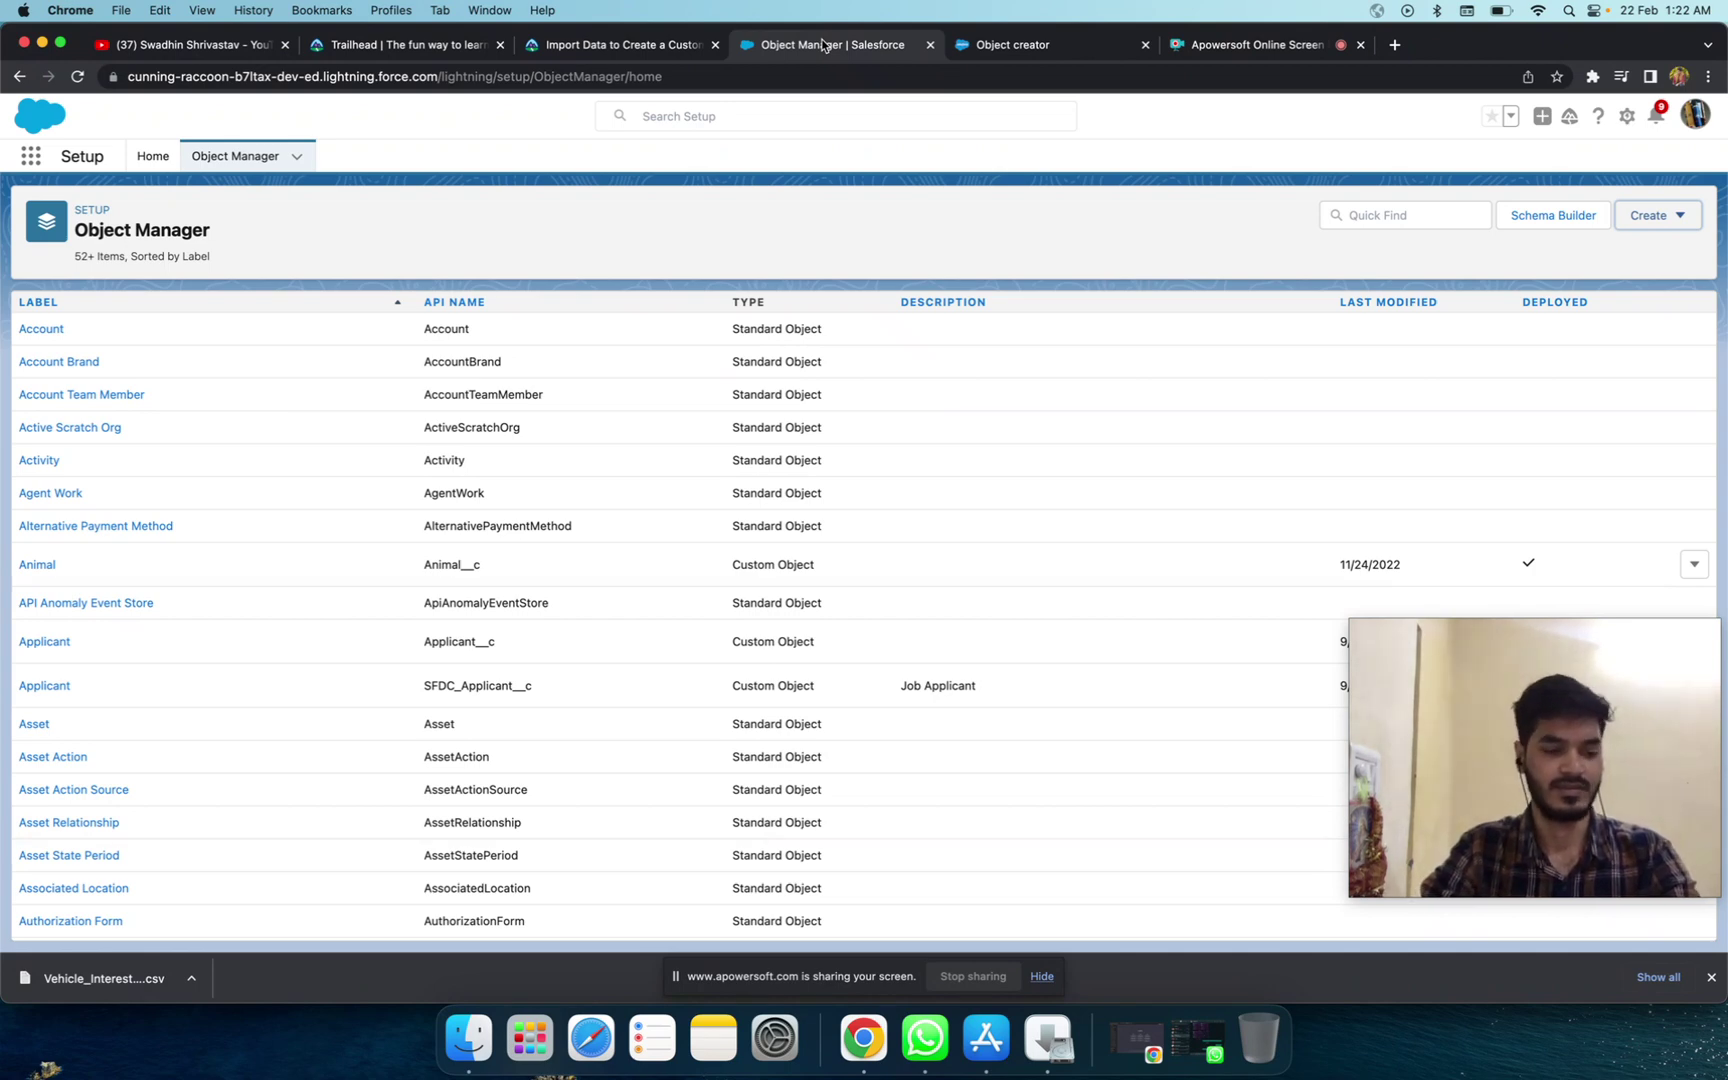
click(641, 45)
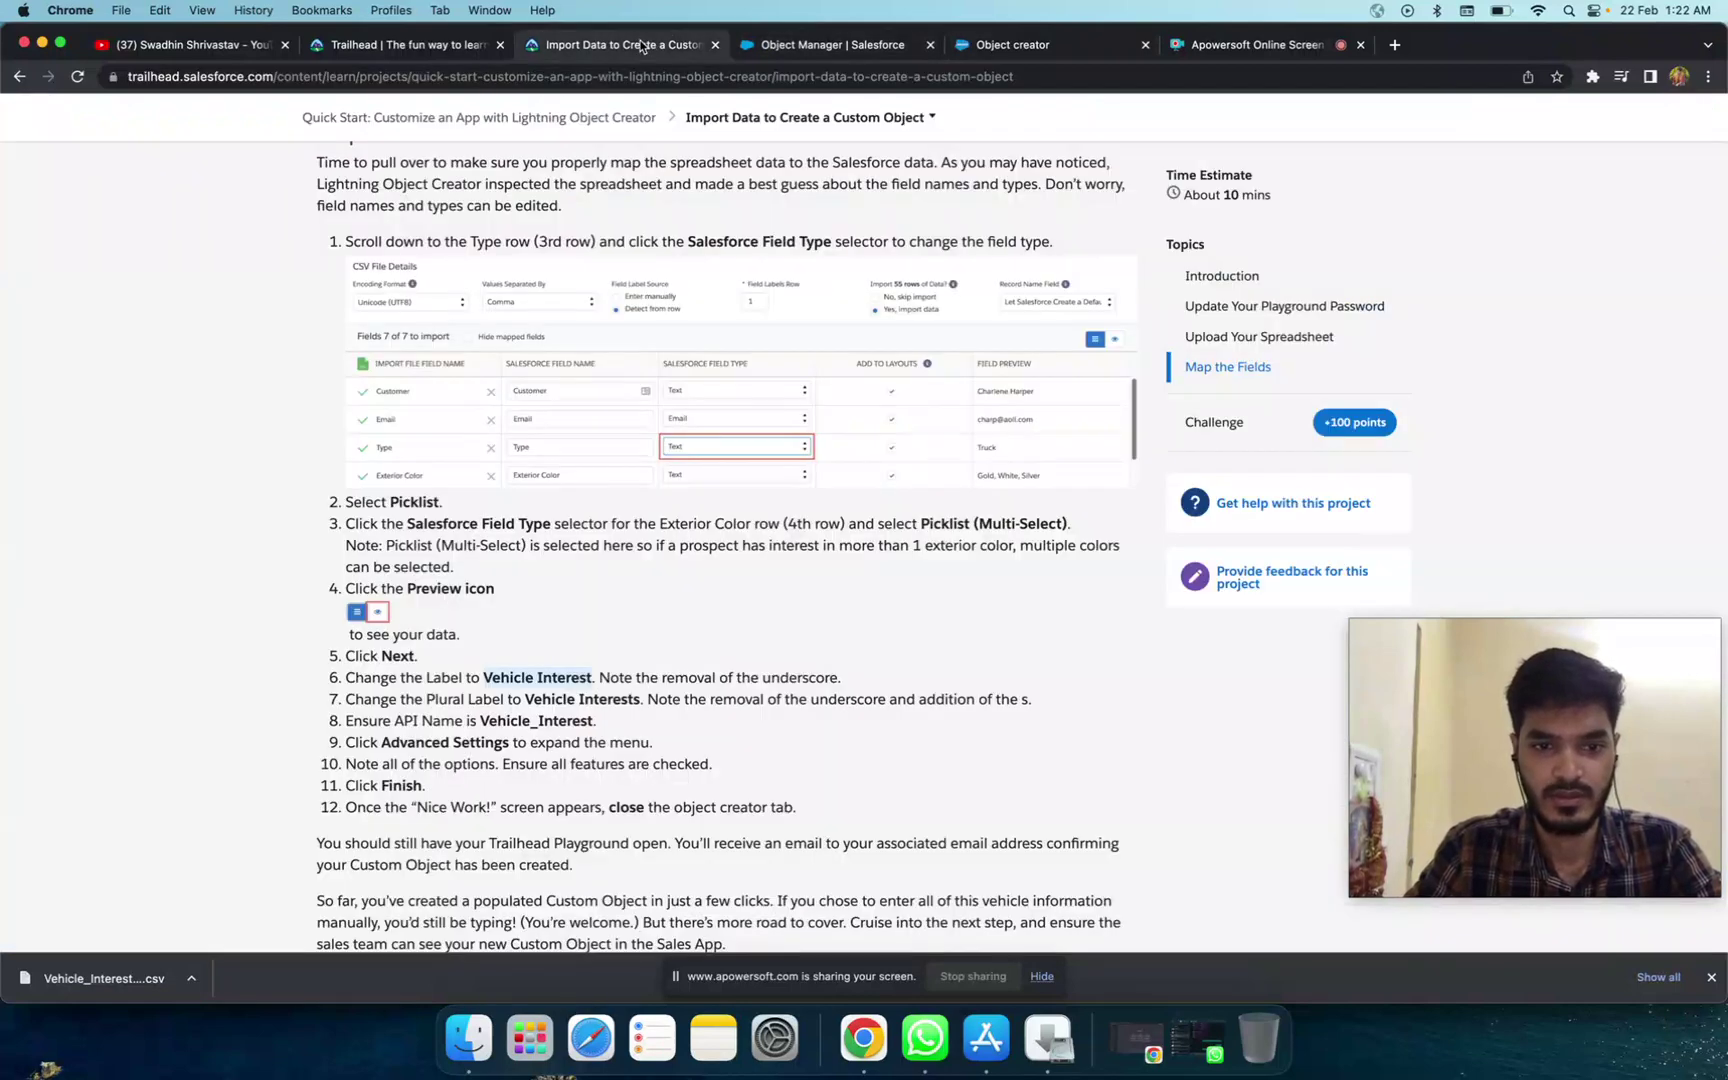
scroll(927, 470, down, 1)
scroll(927, 470, down, 1)
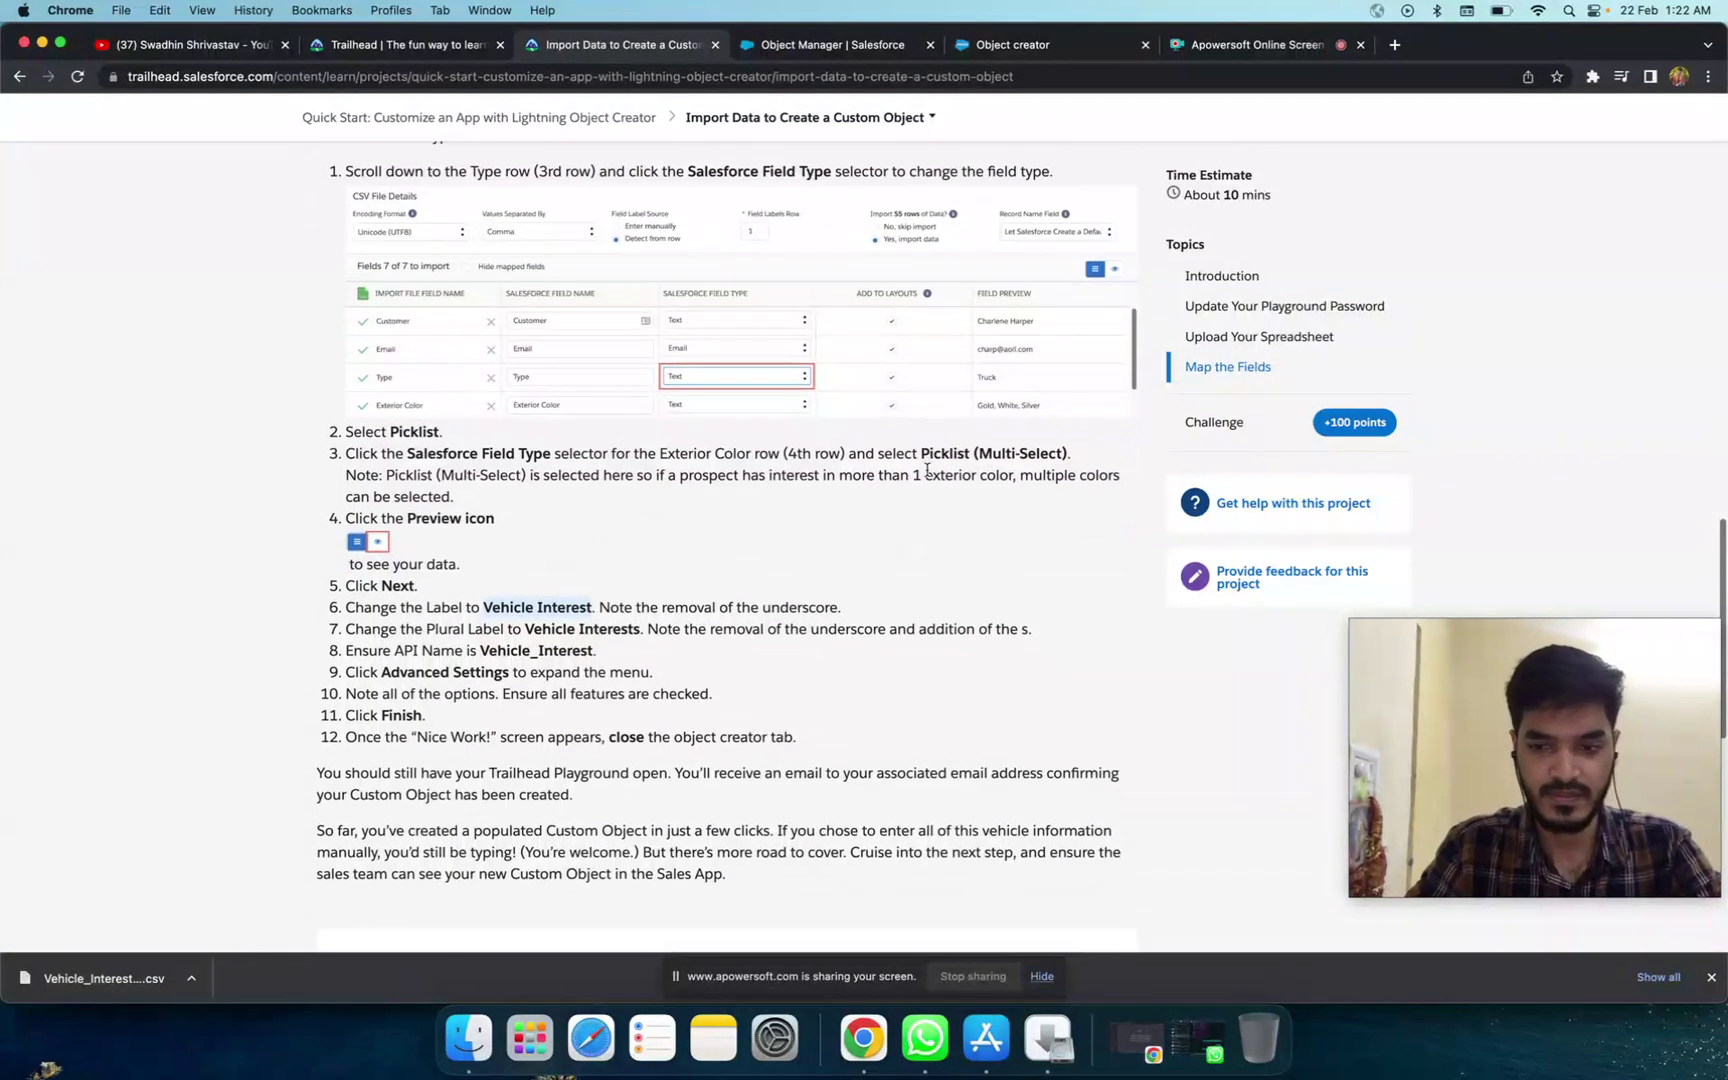
click(1030, 46)
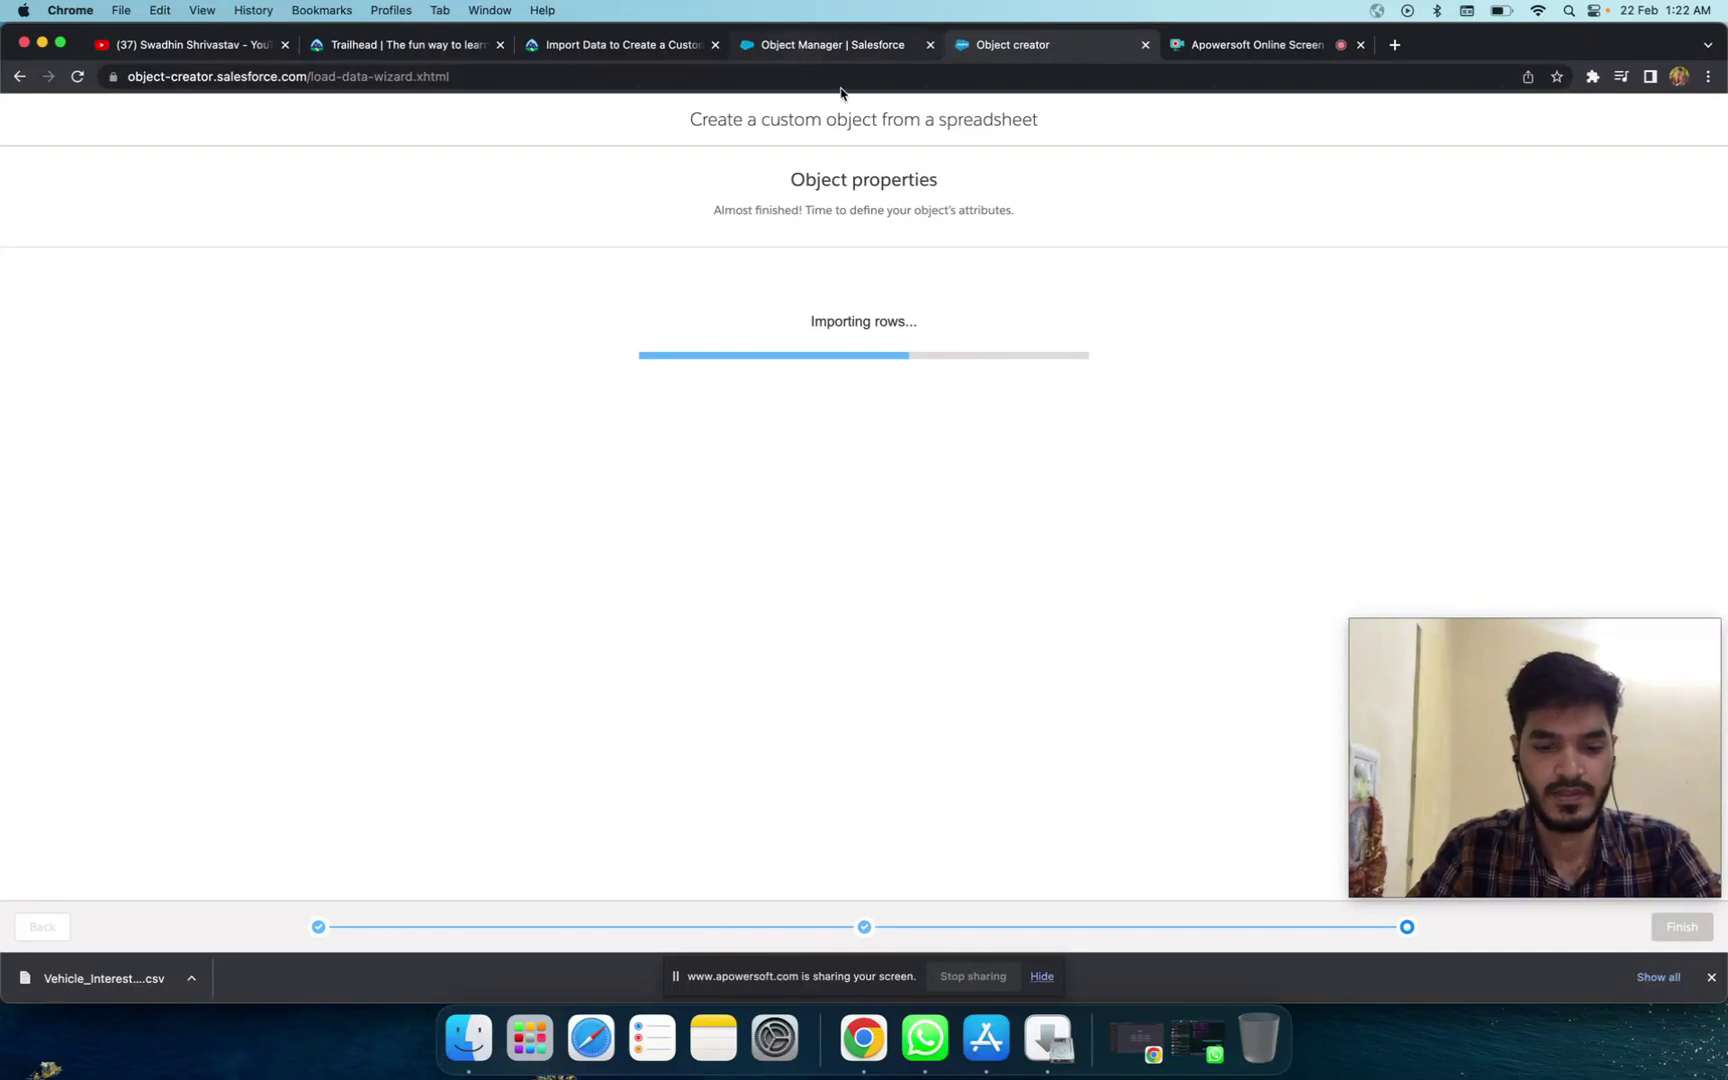
click(1713, 978)
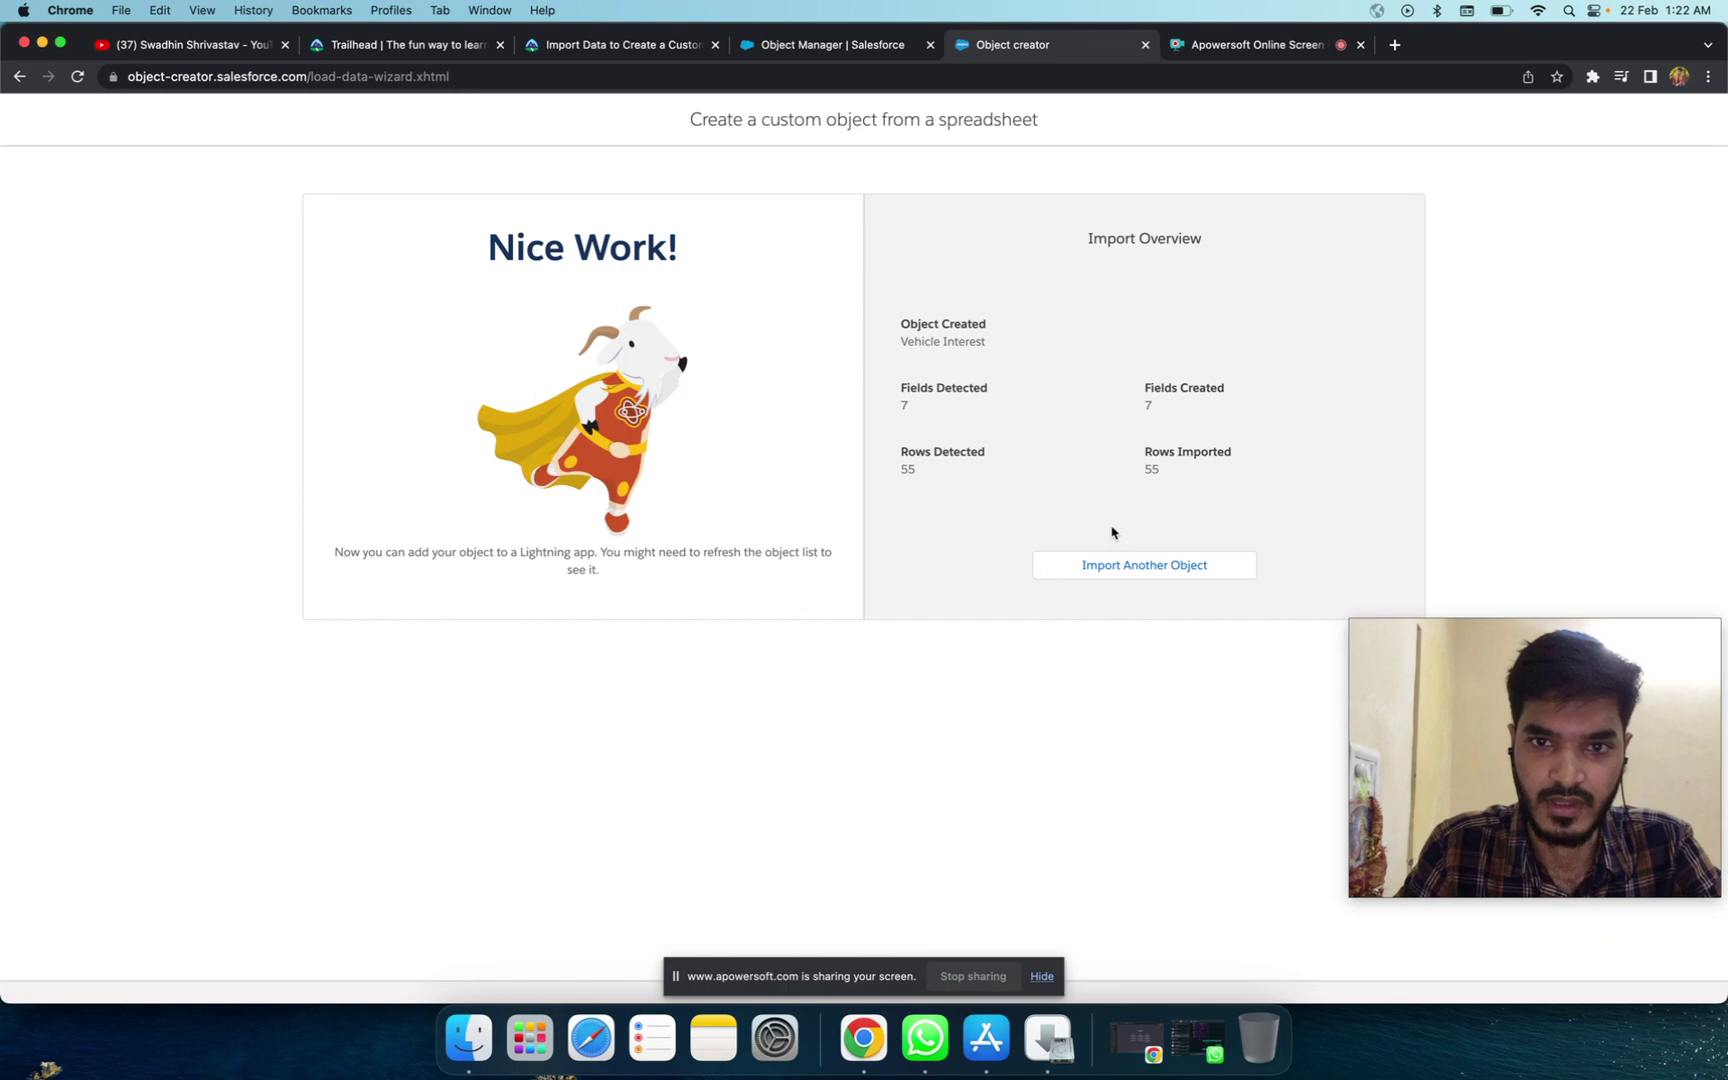
Step: Close the Object Creator and have Trailhead verify the import step for 100 points
click(1146, 45)
click(568, 46)
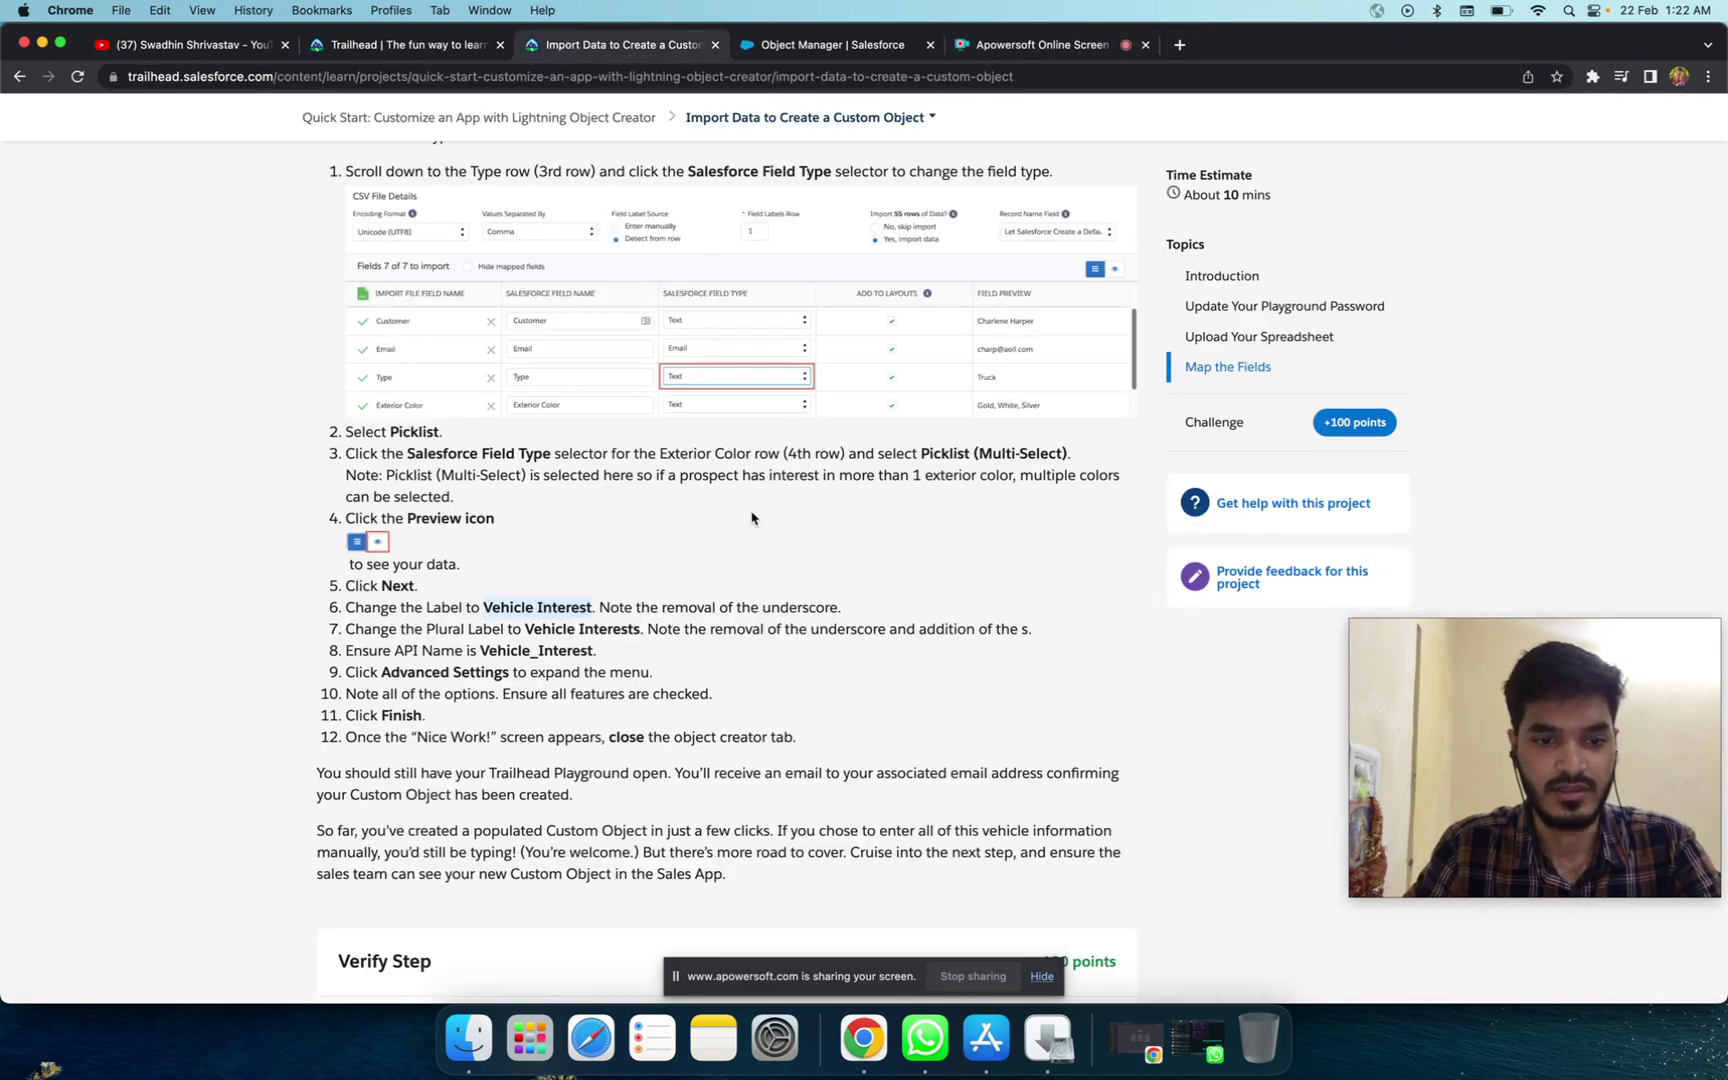
scroll(752, 517, down, 5)
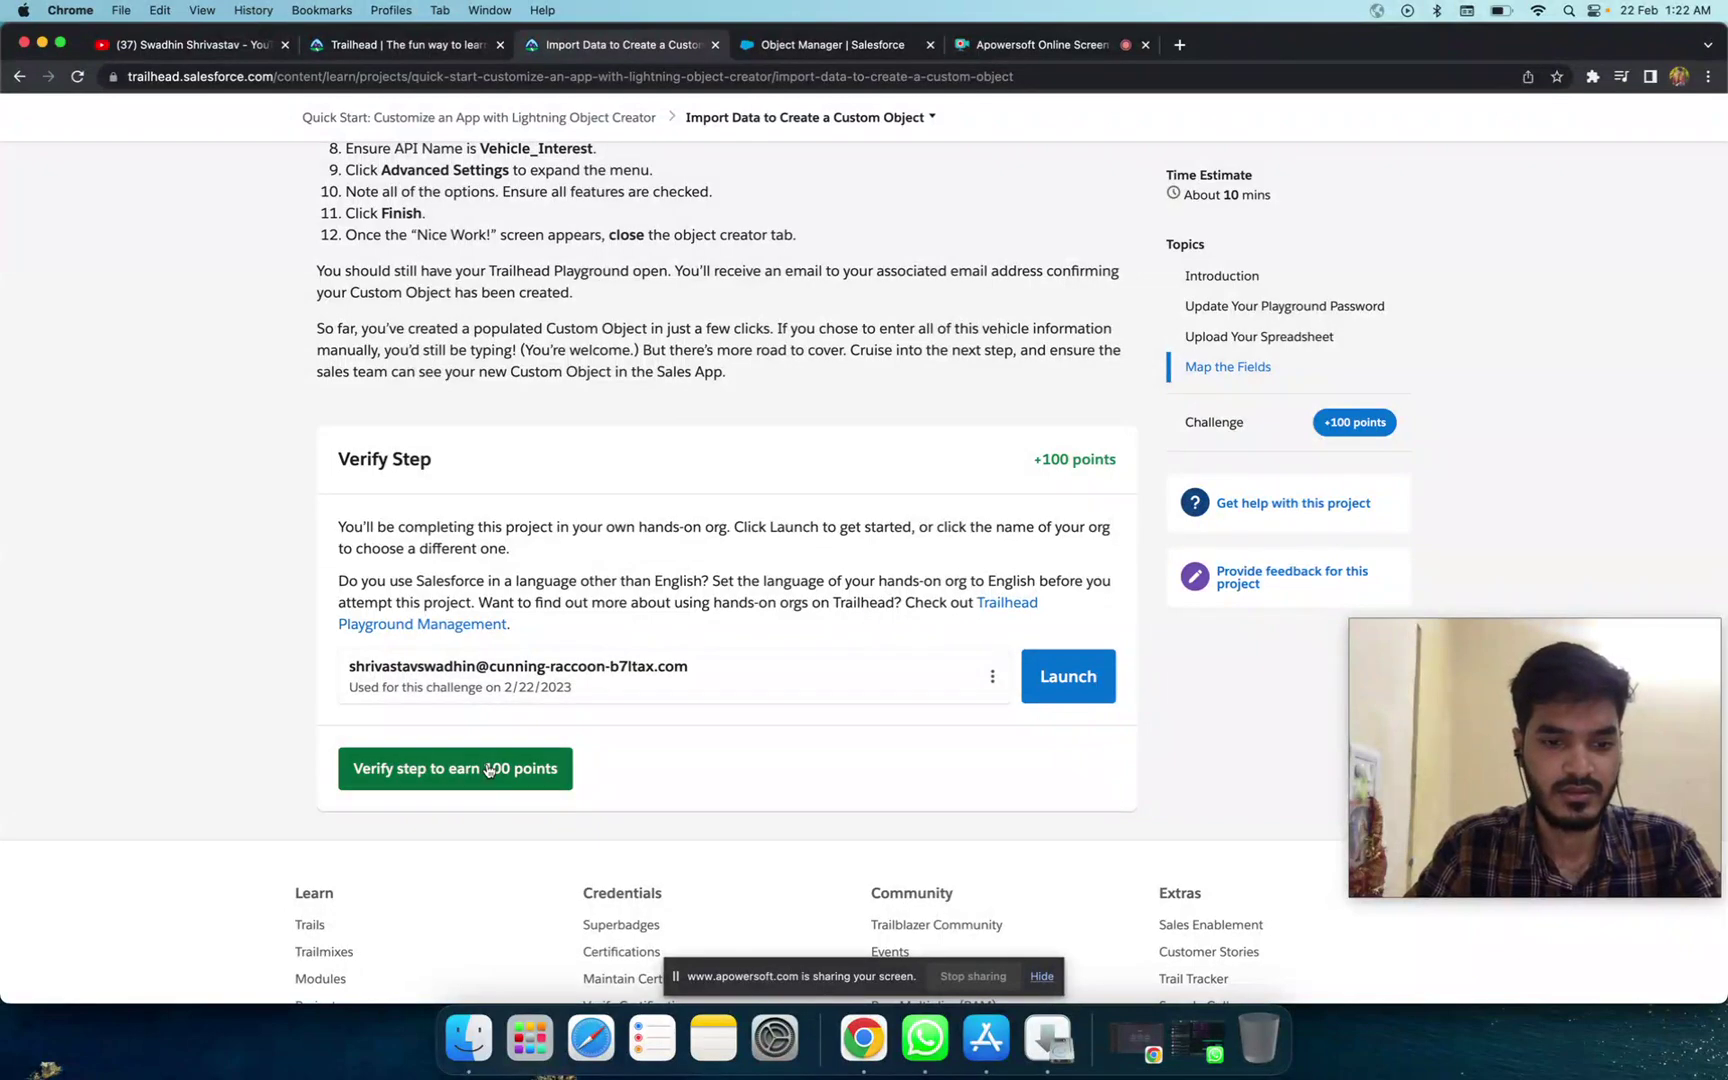
click(488, 769)
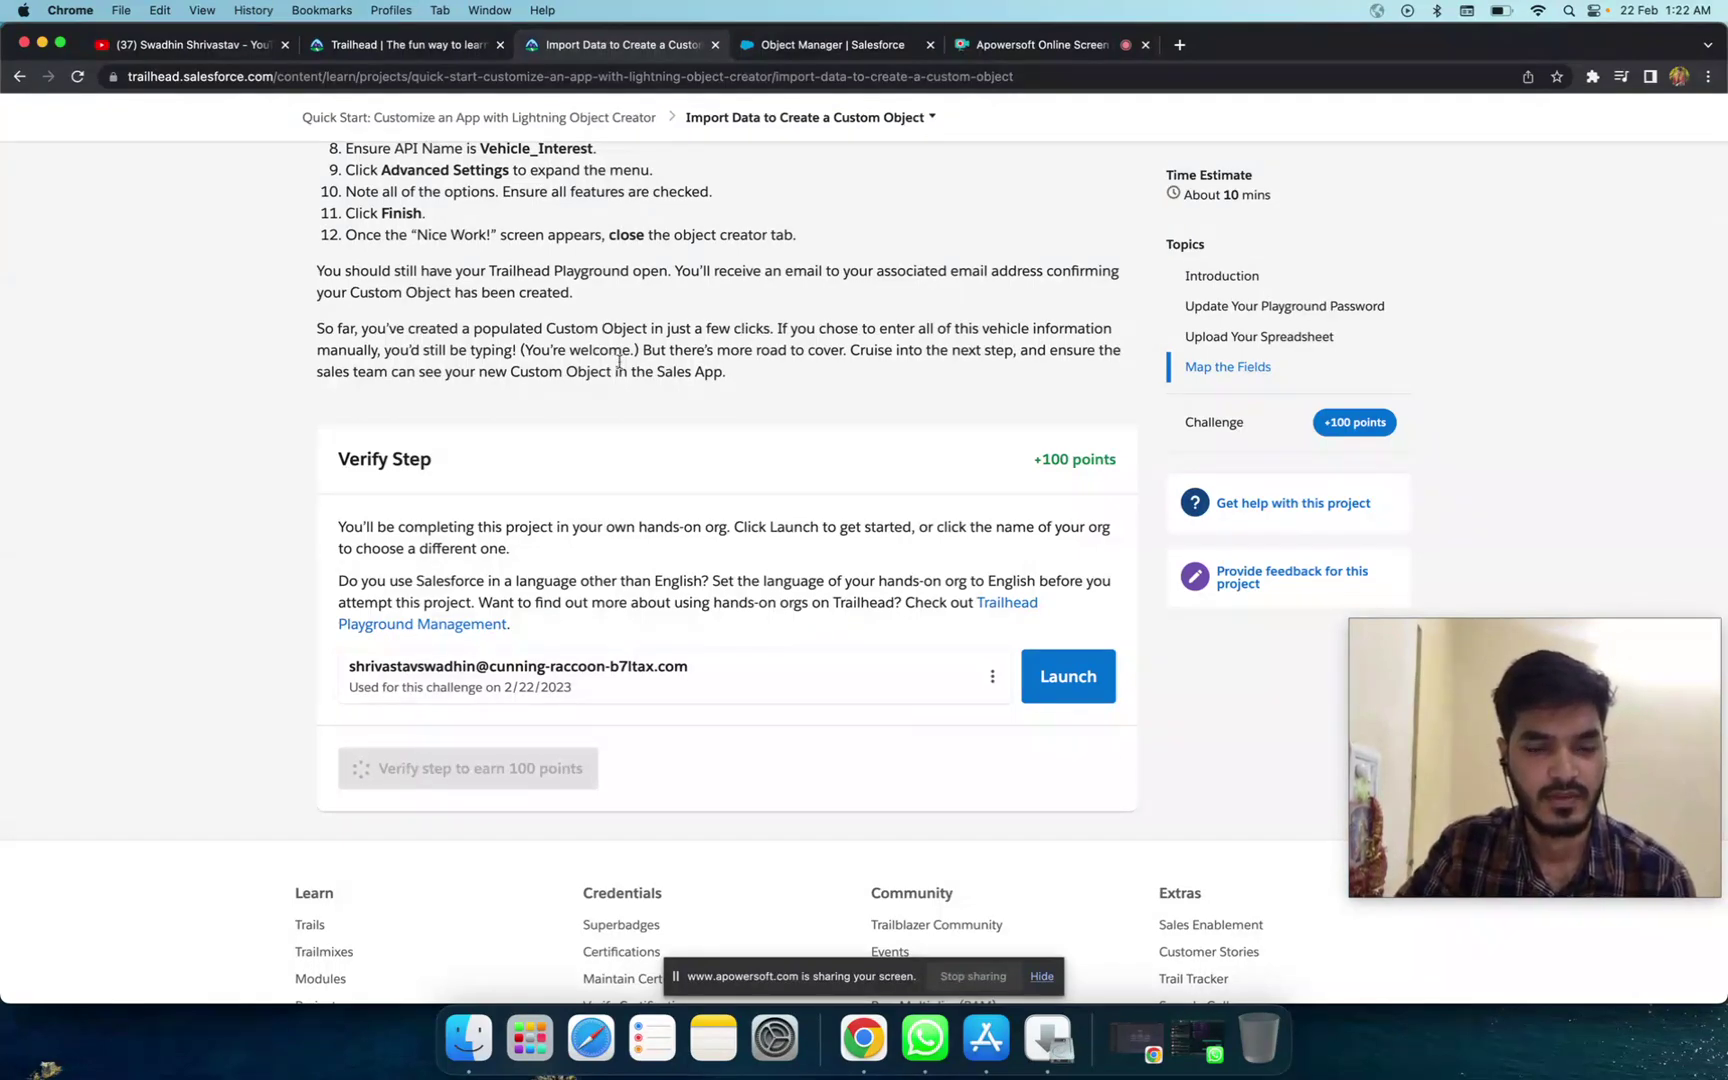
Step: Confirm the step shows Assessment Complete with +100 points and dismiss the message
scroll(619, 362, up, 1)
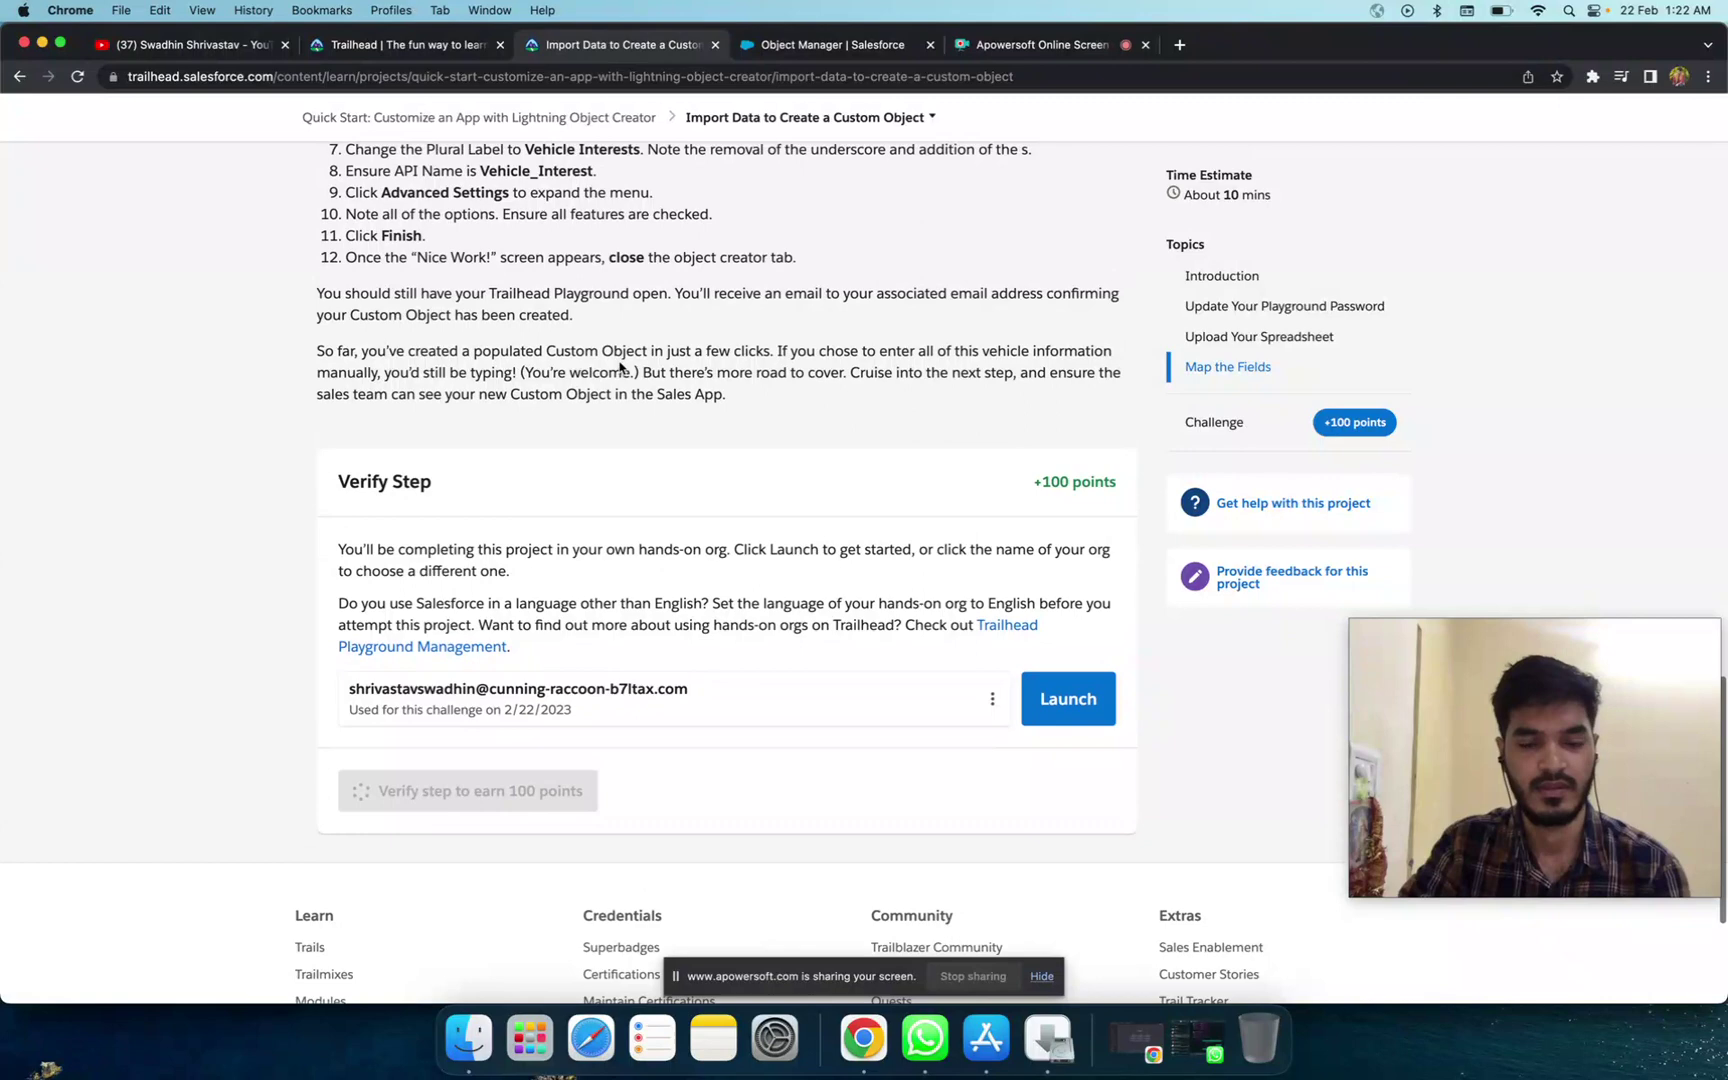
scroll(619, 362, up, 2)
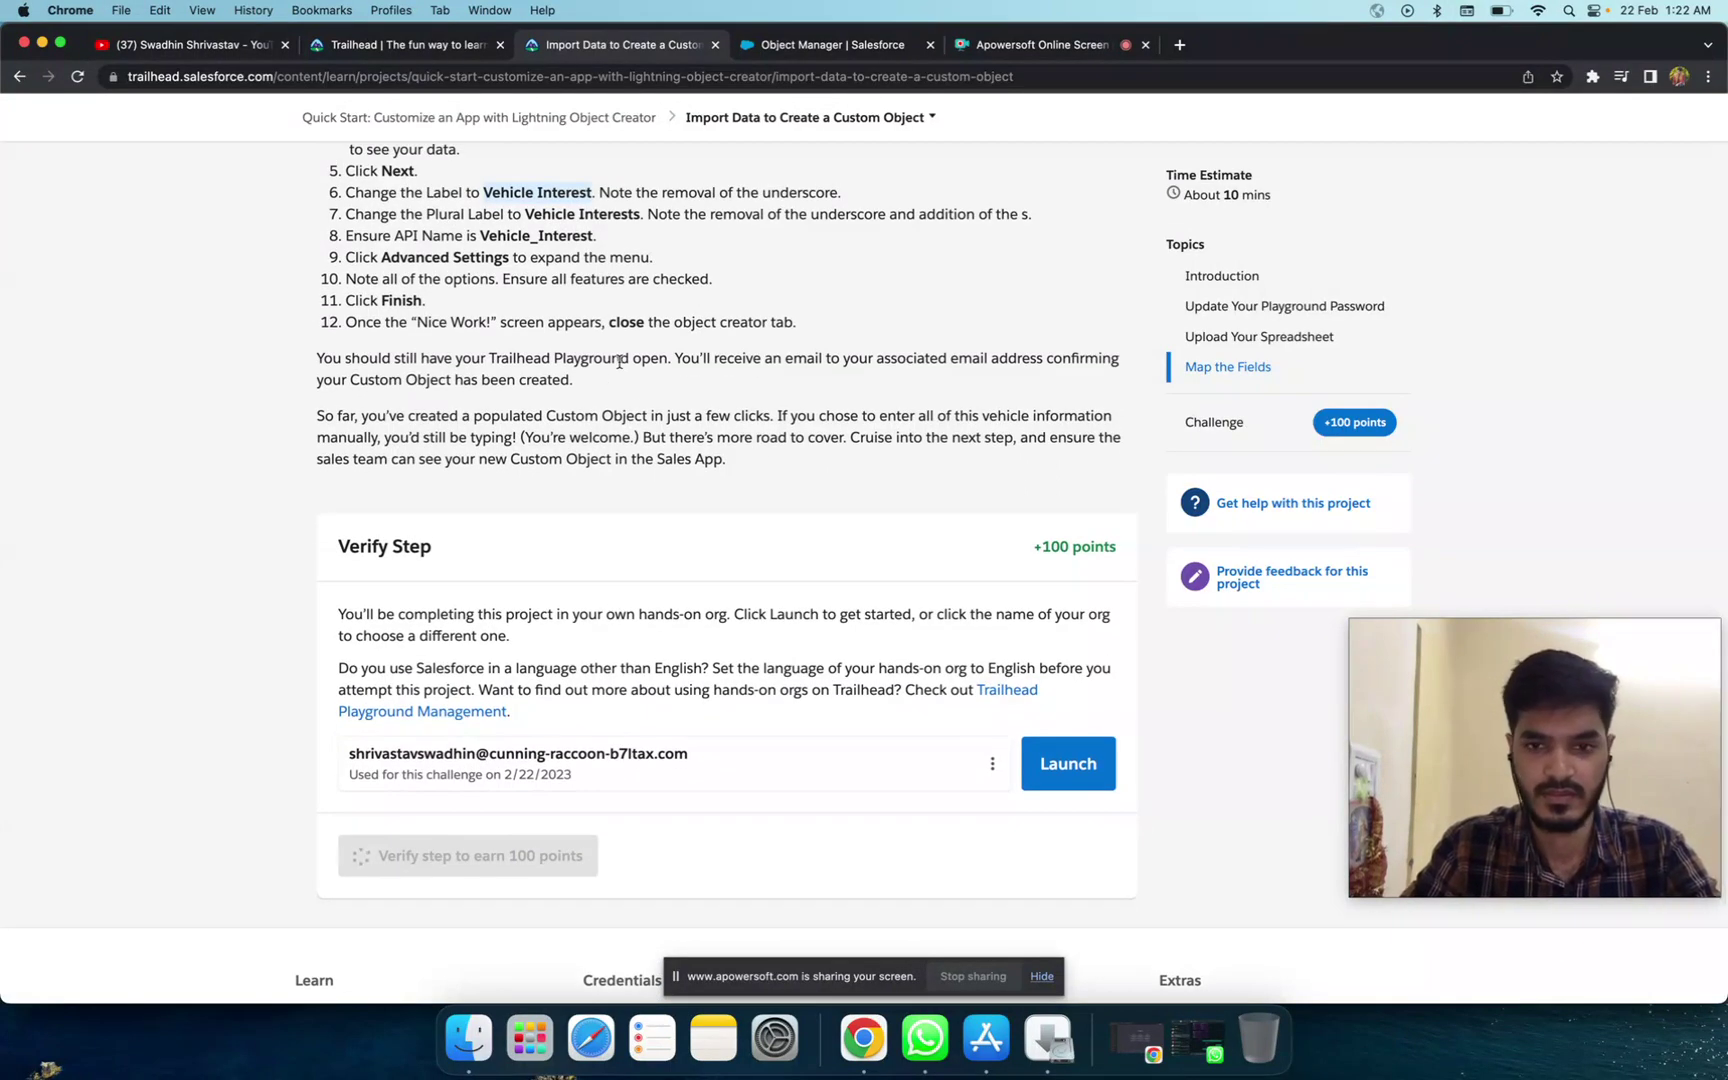
click(806, 47)
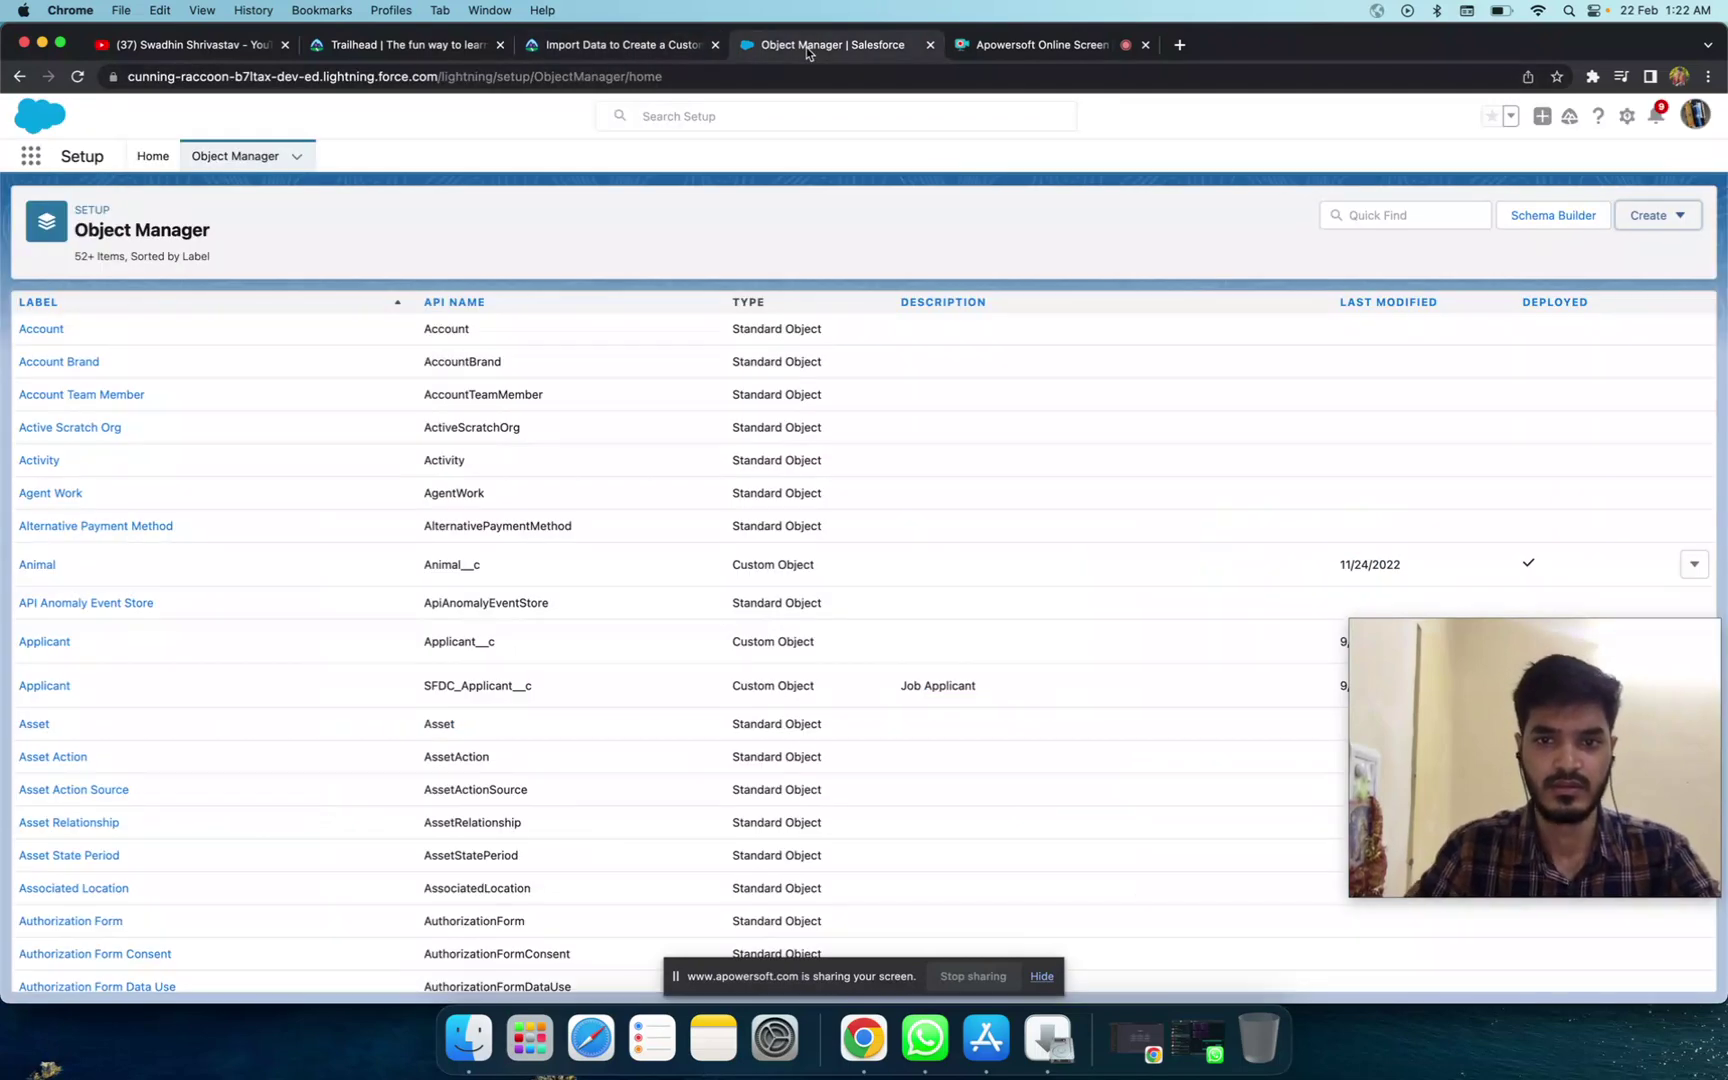
click(604, 45)
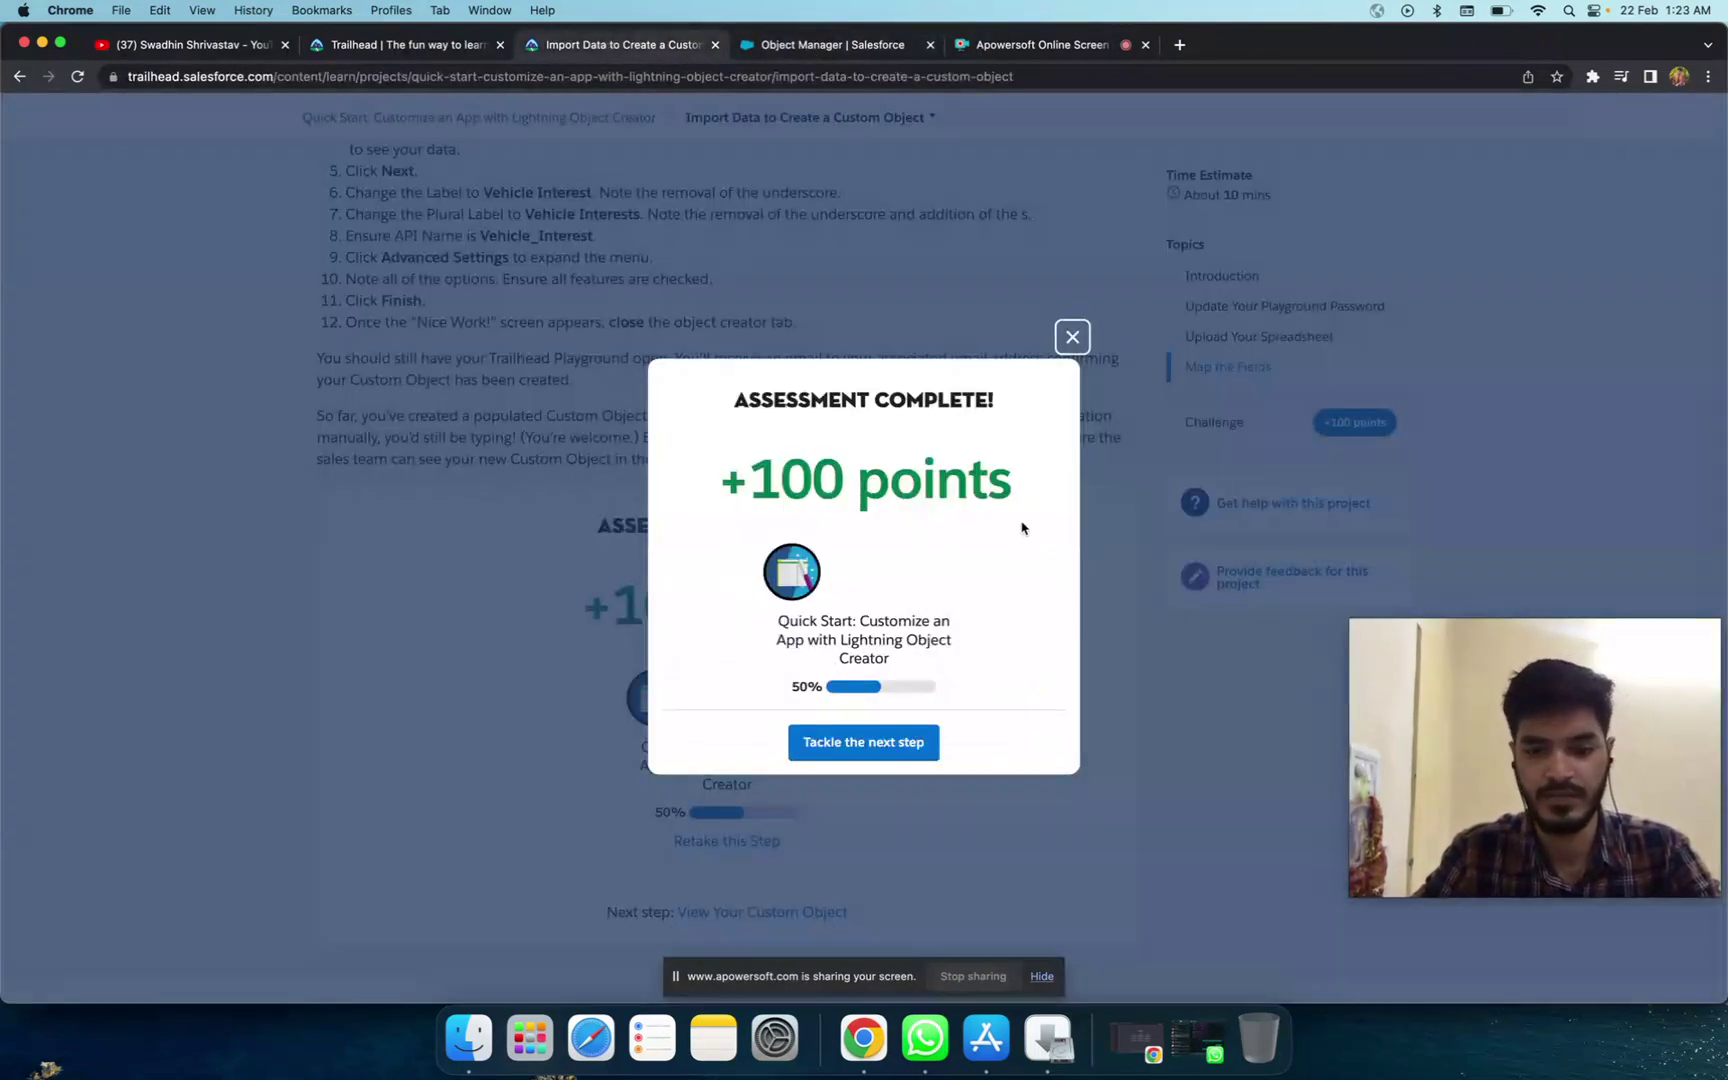
click(1072, 338)
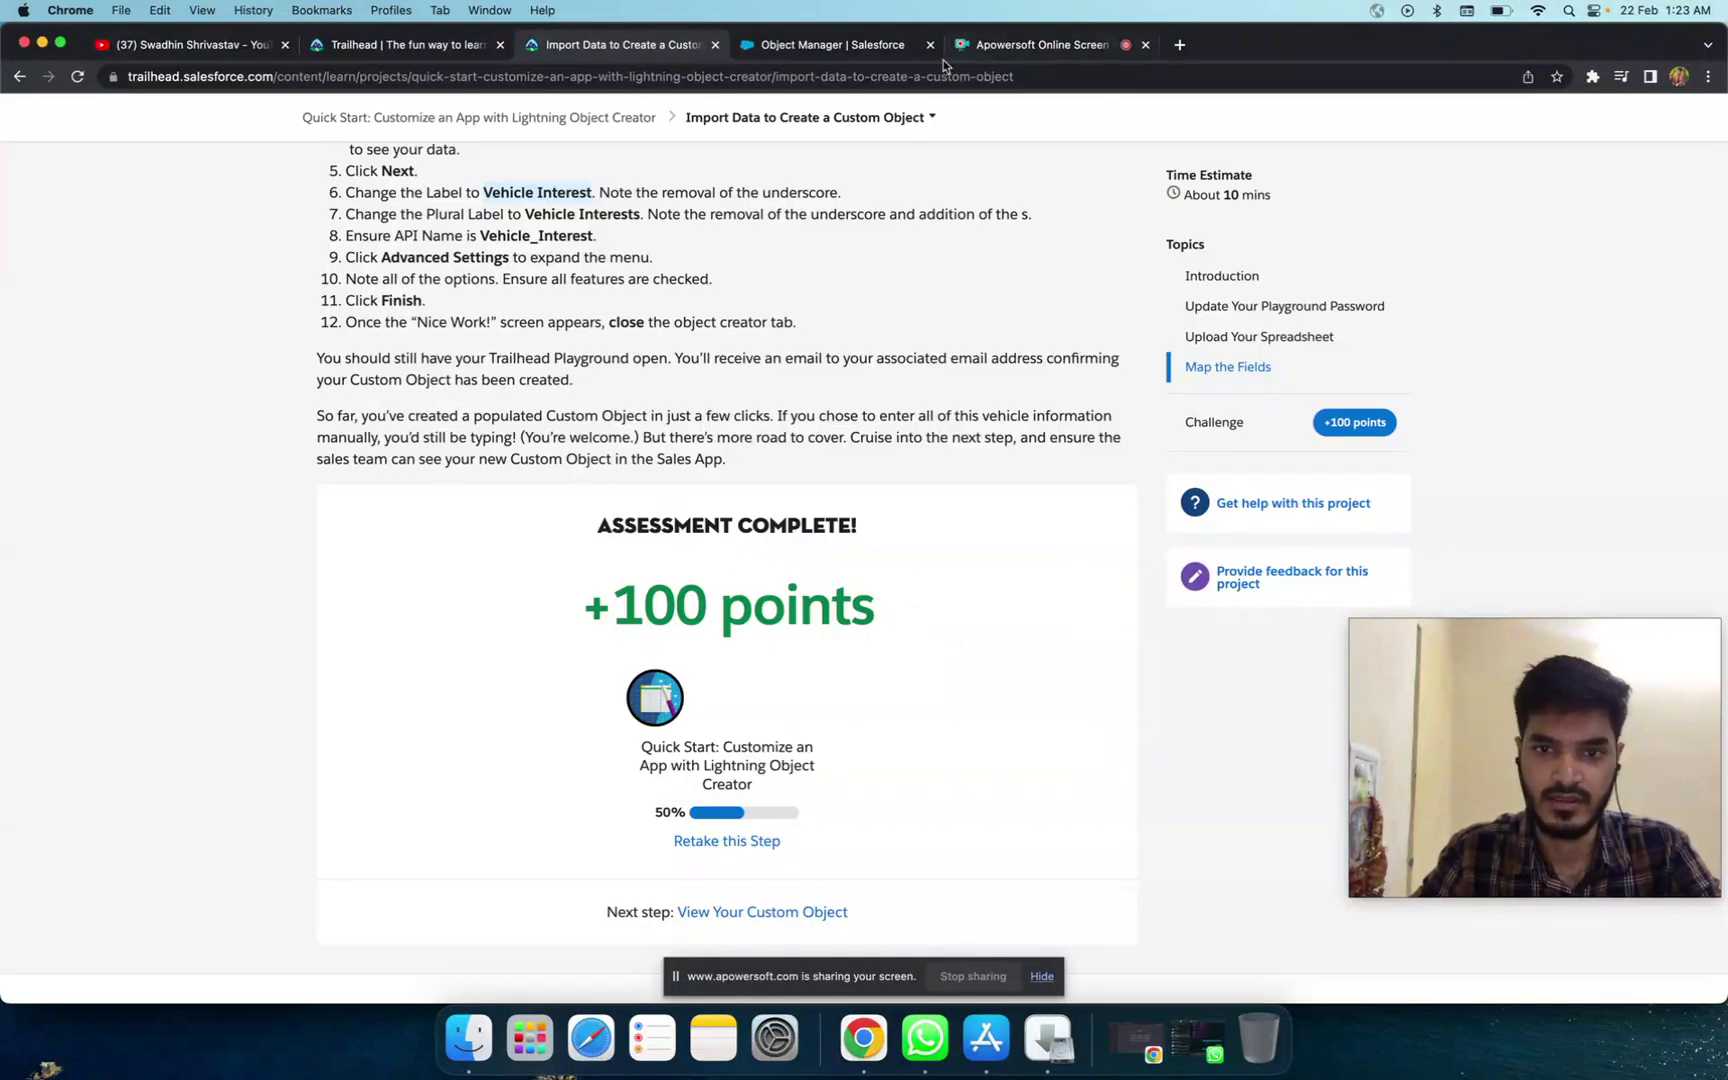
click(884, 48)
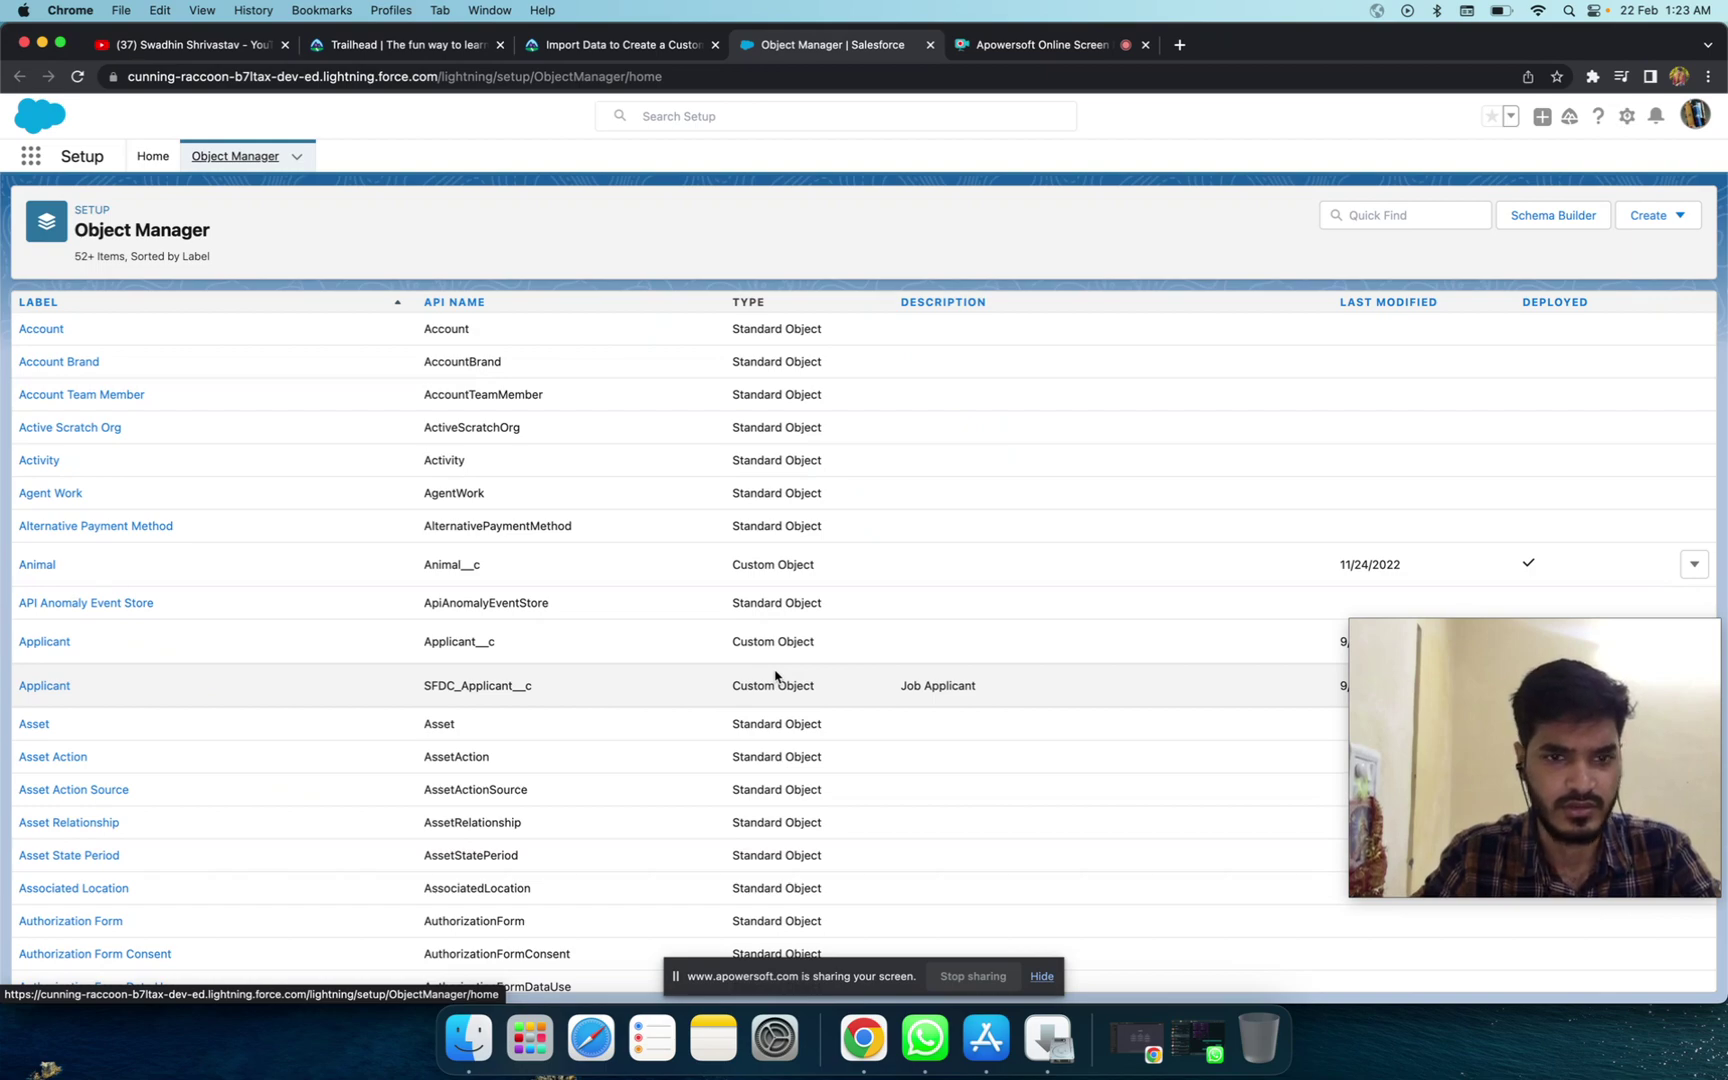
Step: Find Vehicle Interest in the Object Manager list and open its details
scroll(775, 677, down, 15)
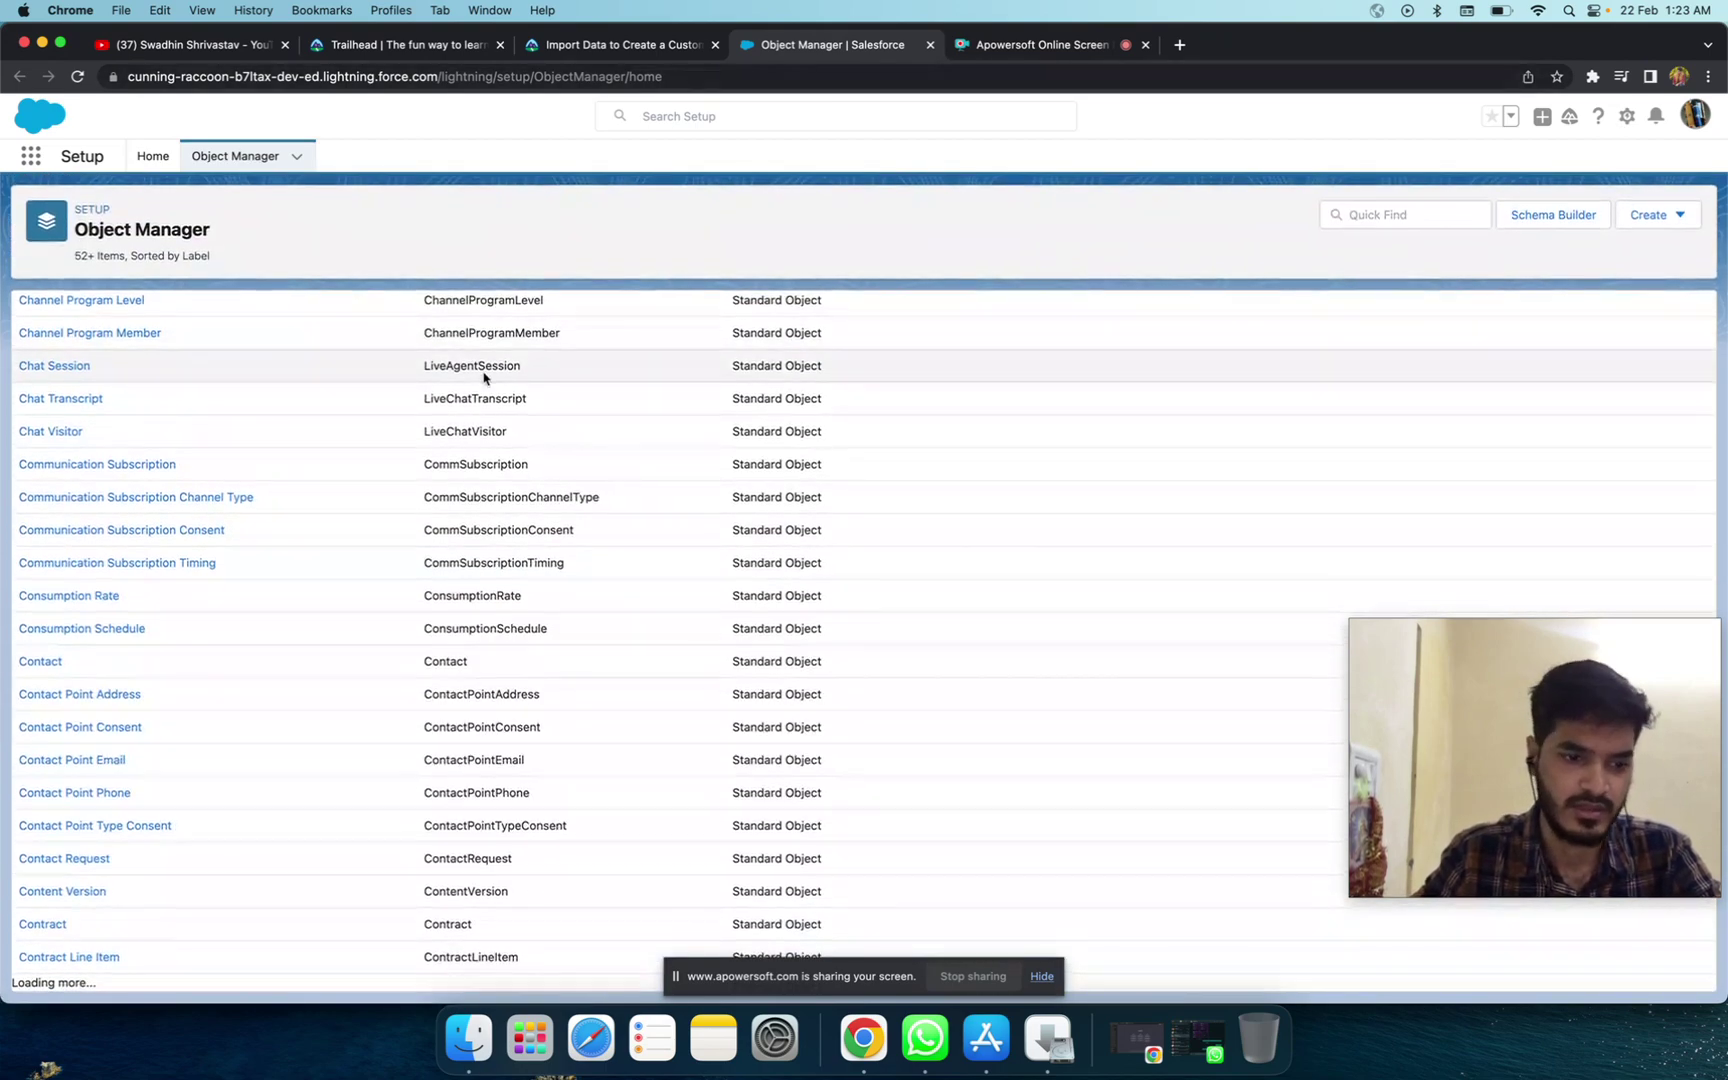
scroll(483, 377, down, 20)
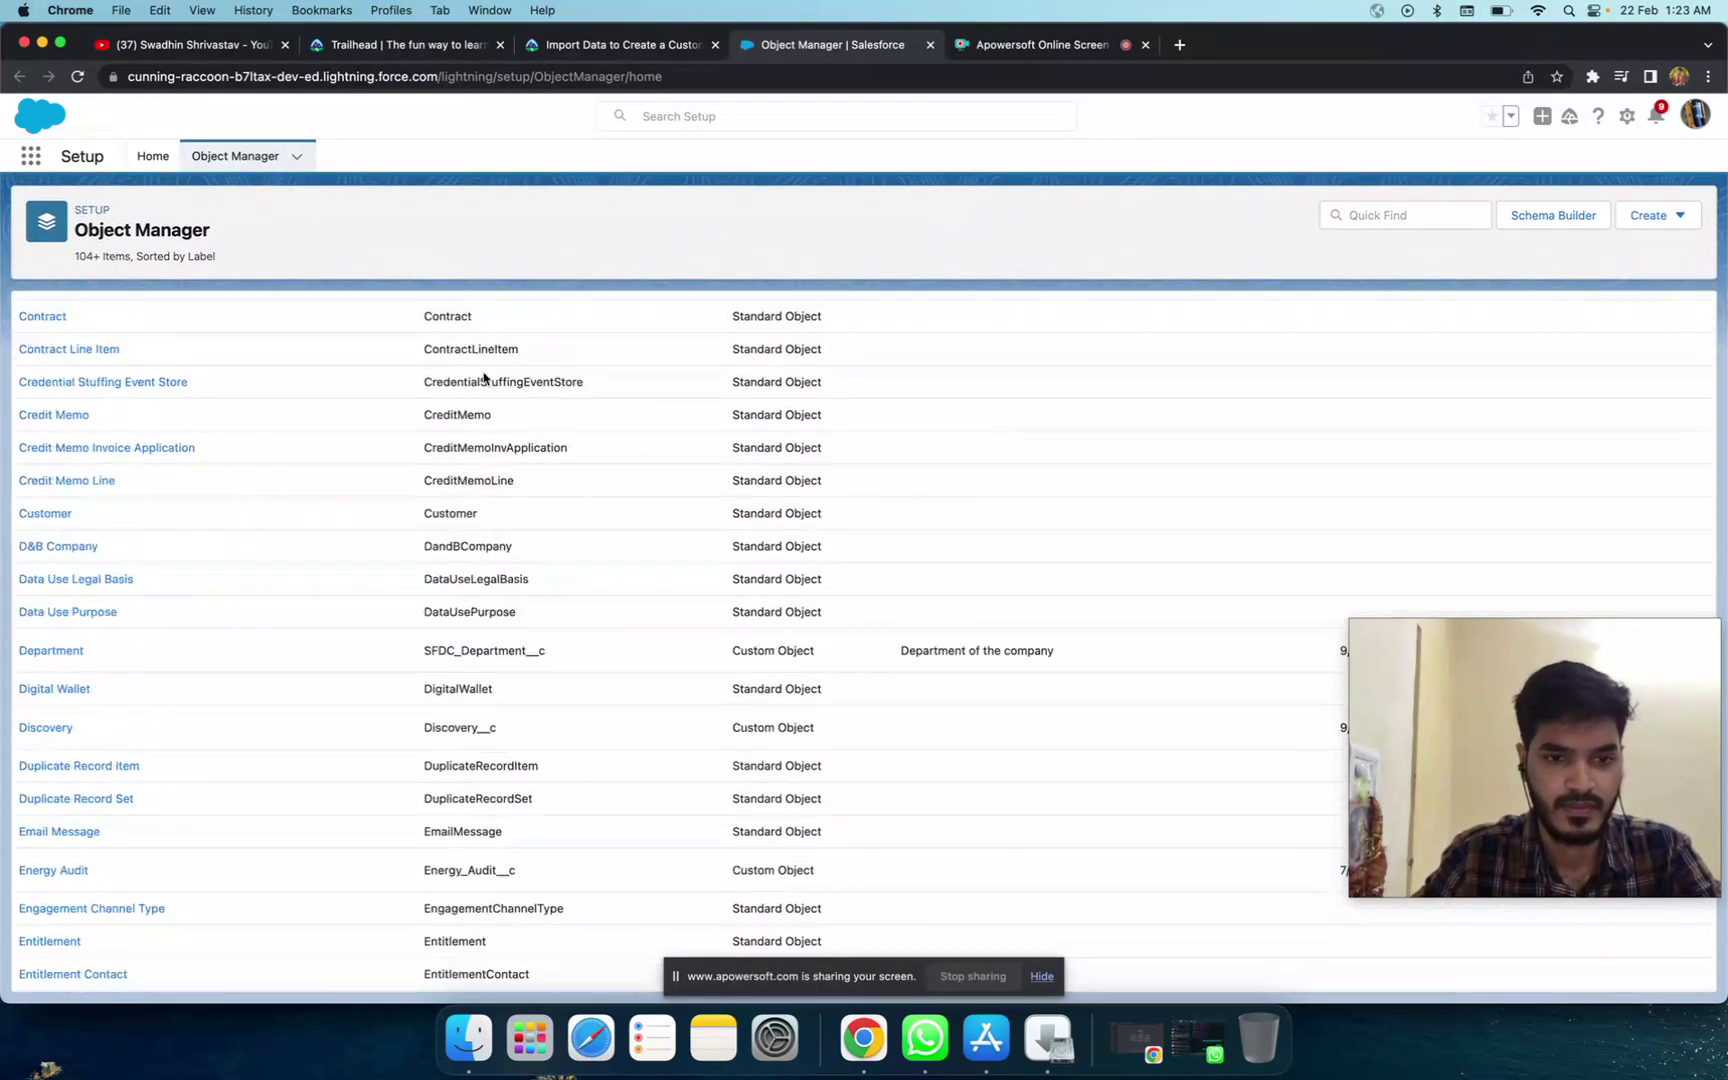
scroll(180, 728, down, 15)
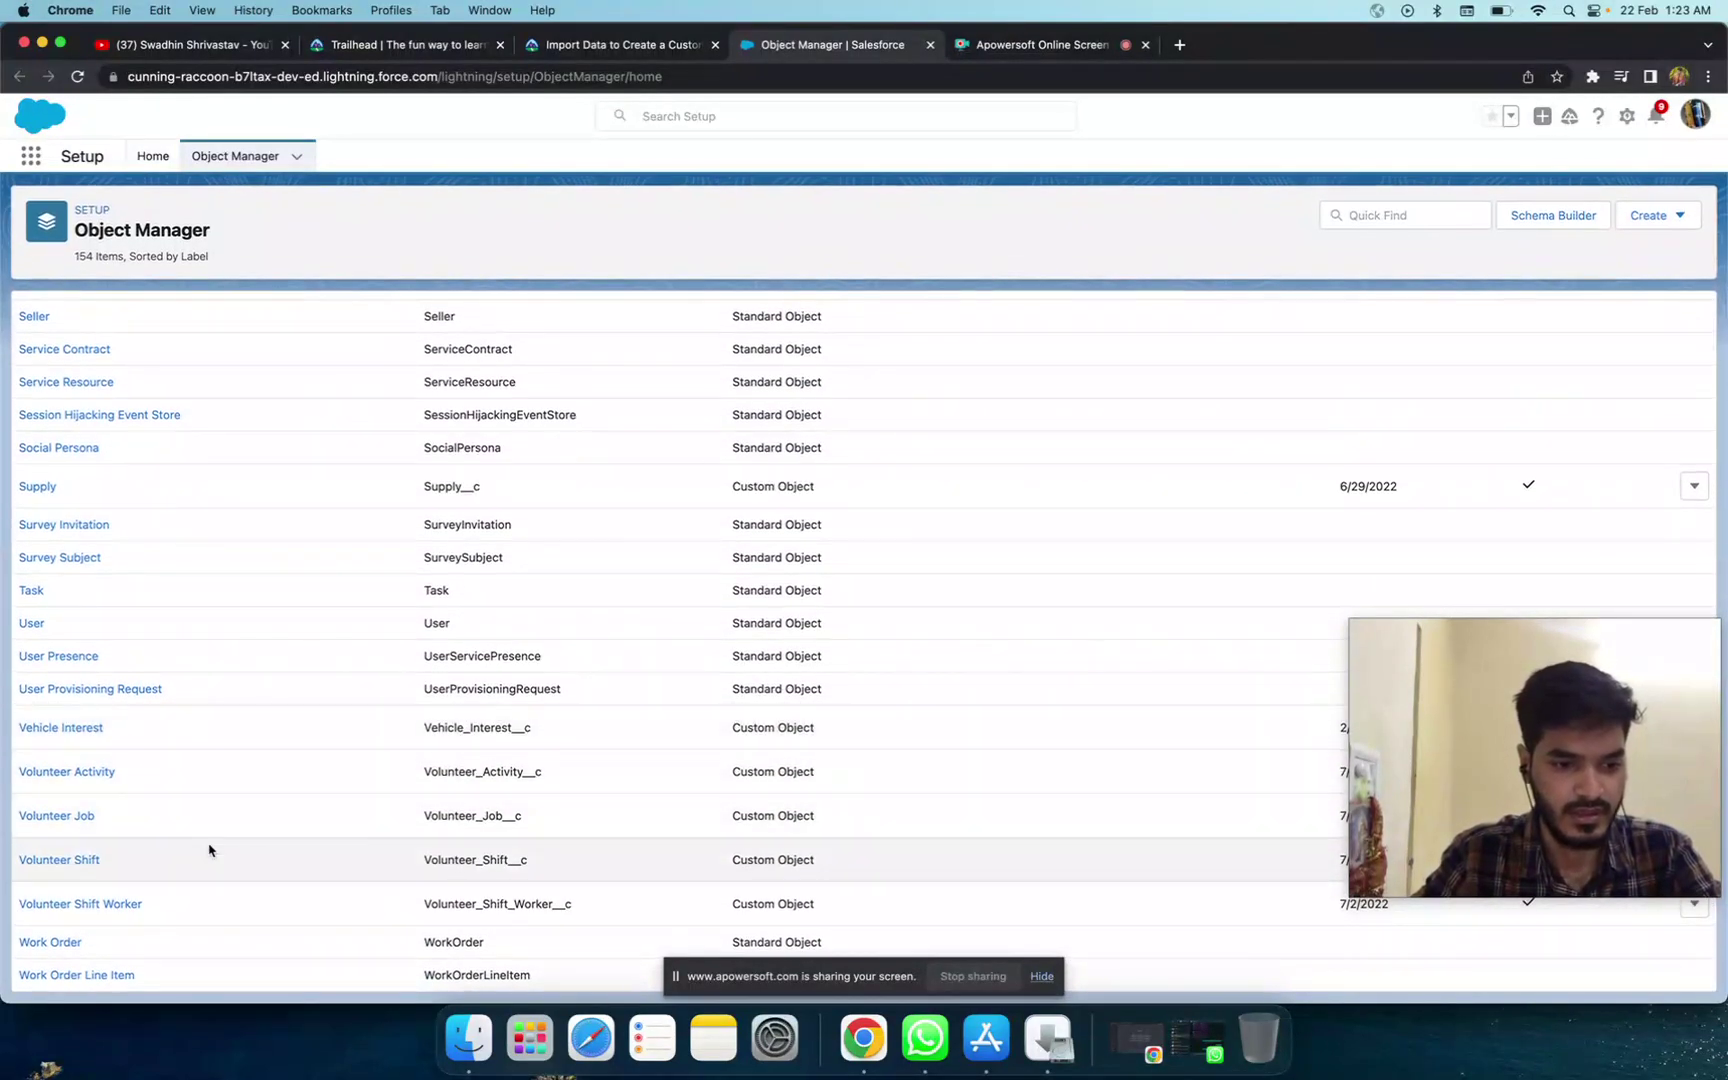
click(61, 728)
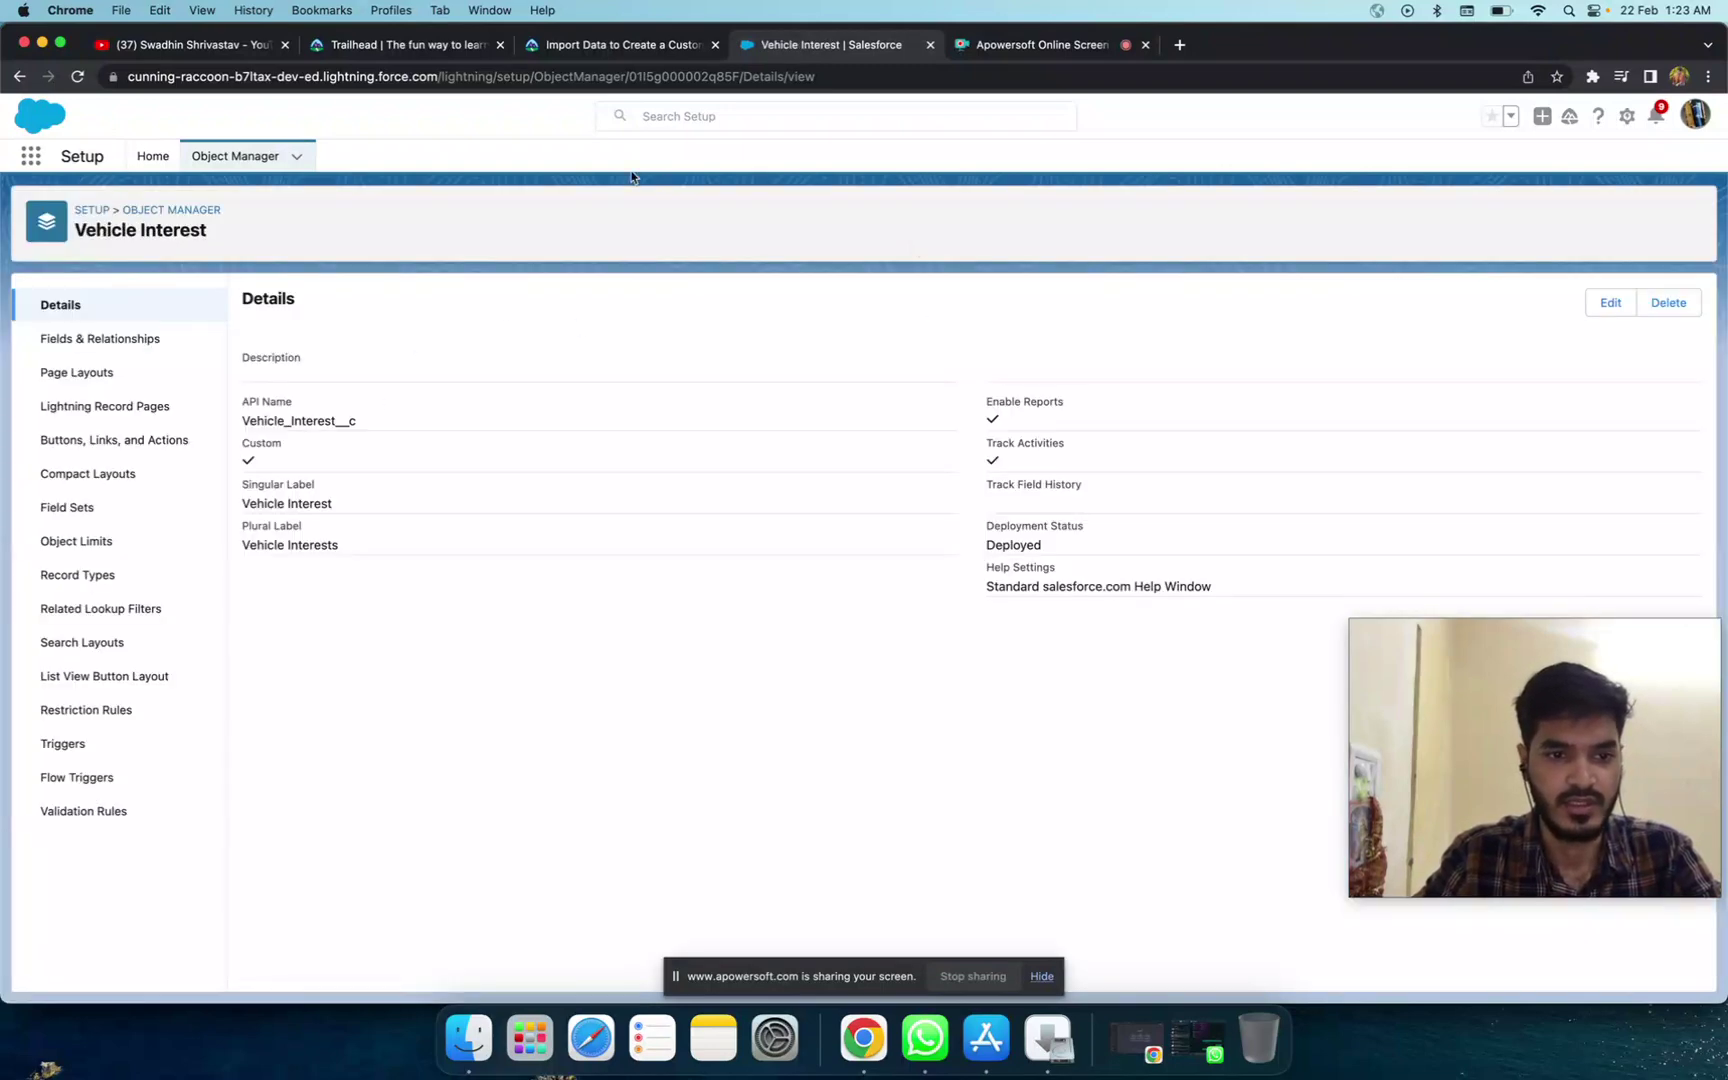
Step: Review the Vehicle Interest details page, then return to the Trailhead lesson
scroll(629, 474, left, 5)
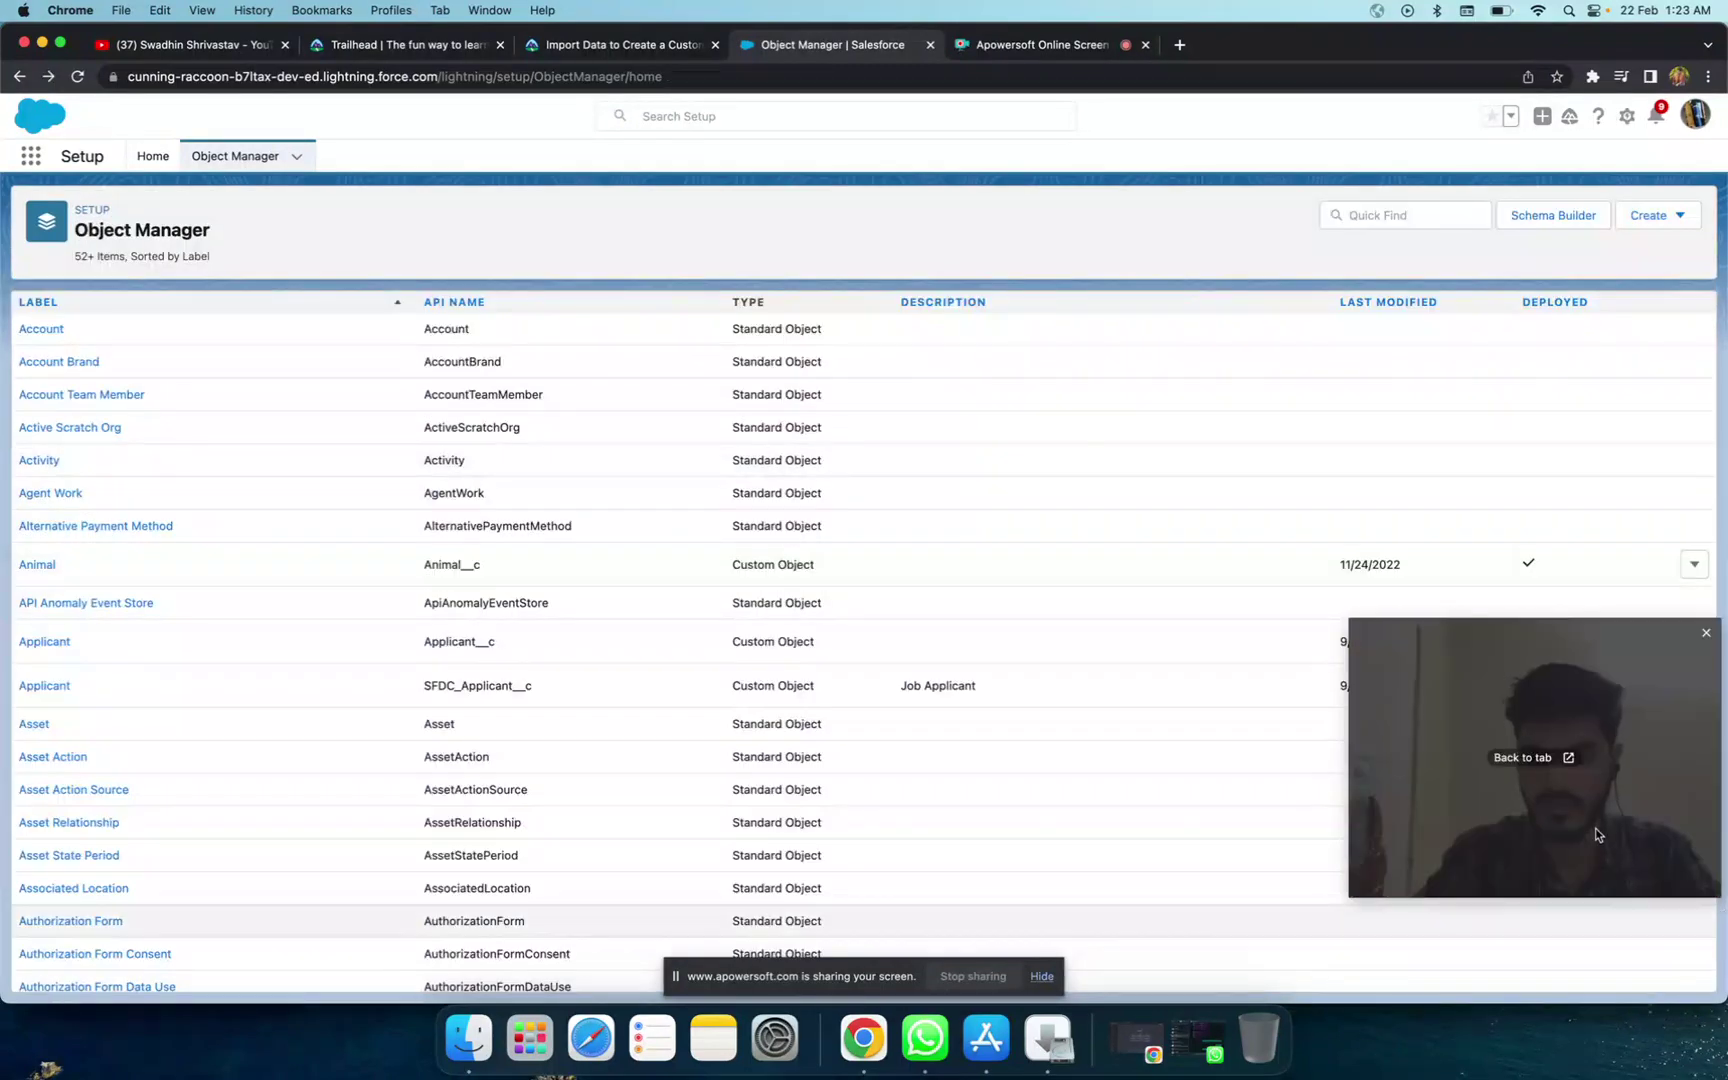
drag(1594, 828, 1589, 568)
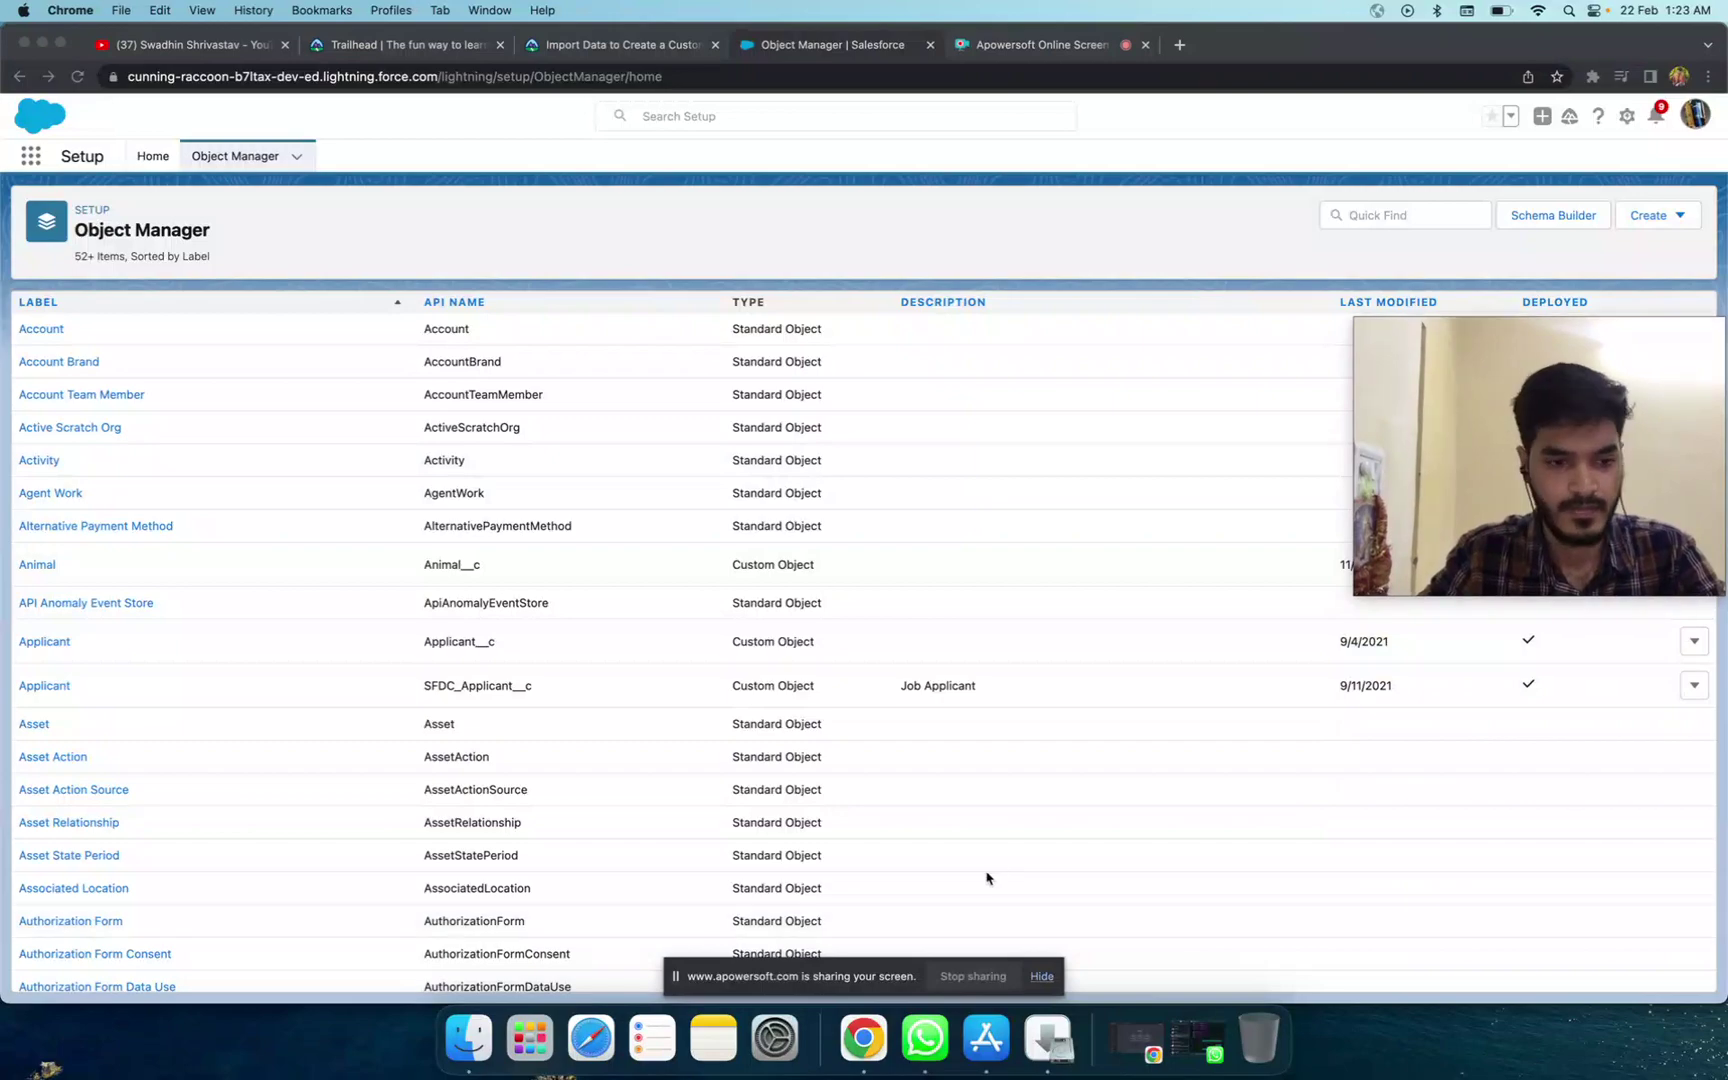
scroll(988, 875, down, 20)
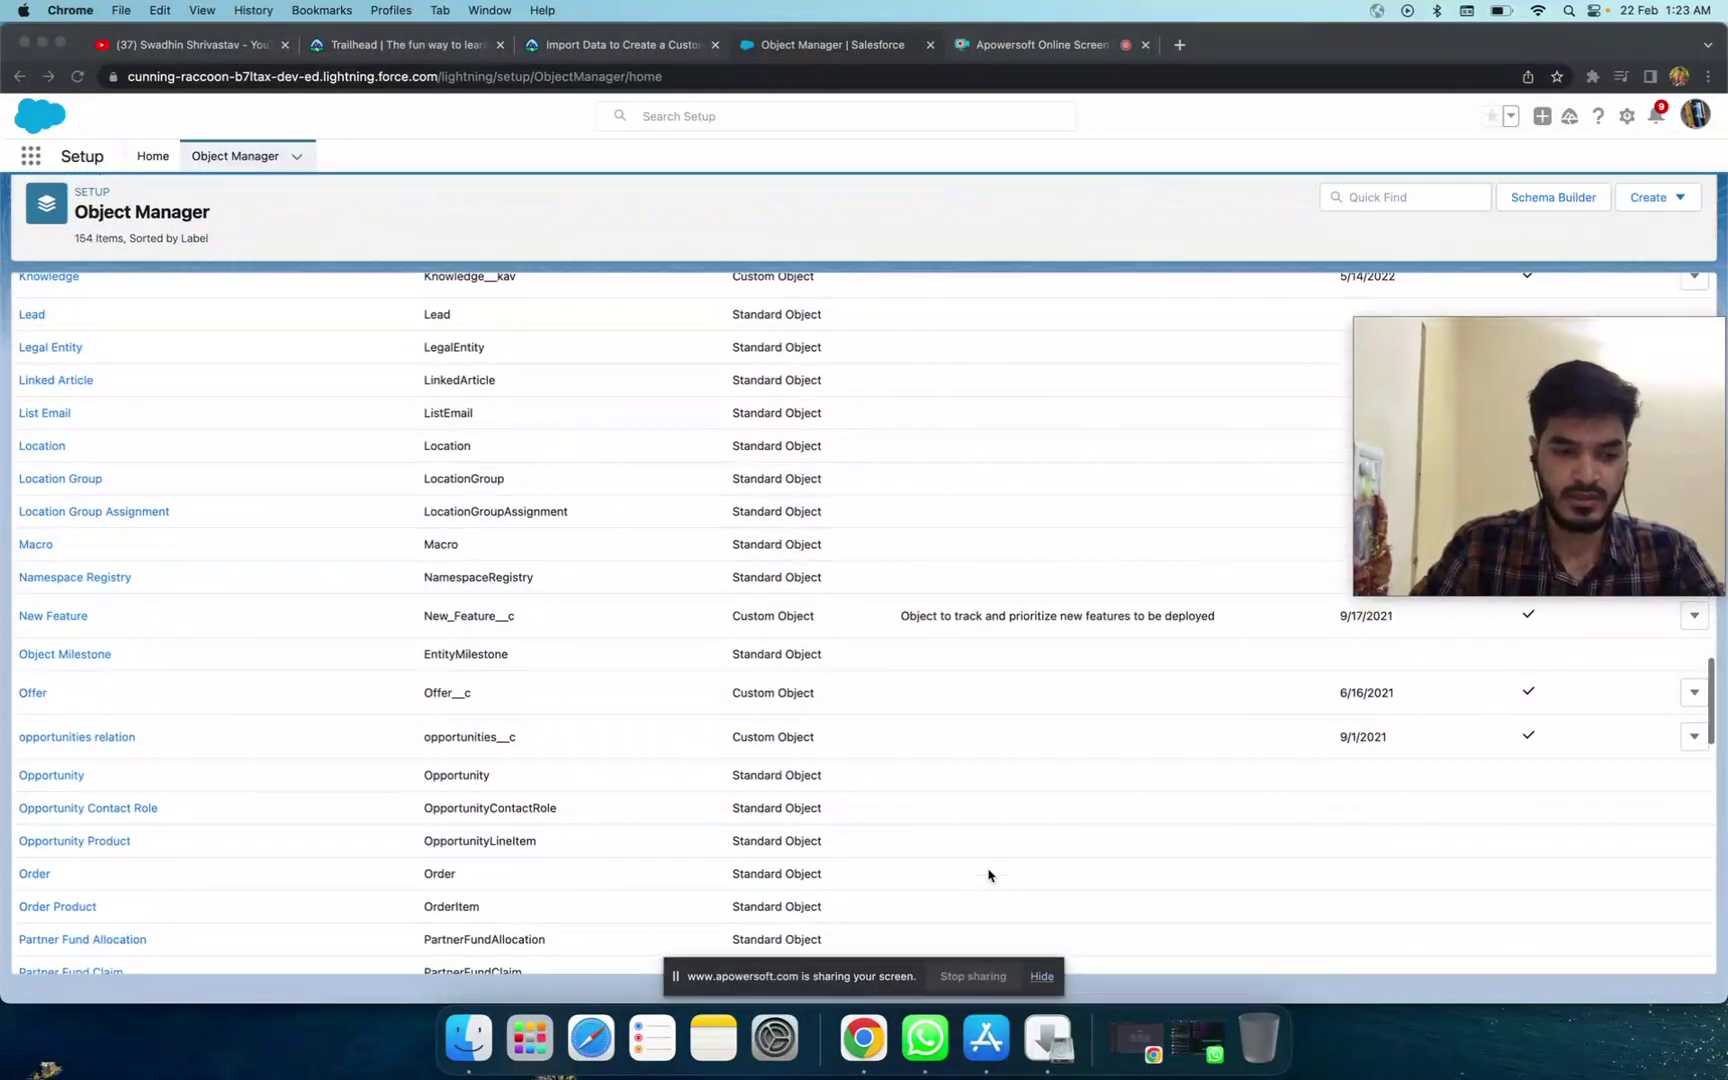
scroll(988, 875, down, 5)
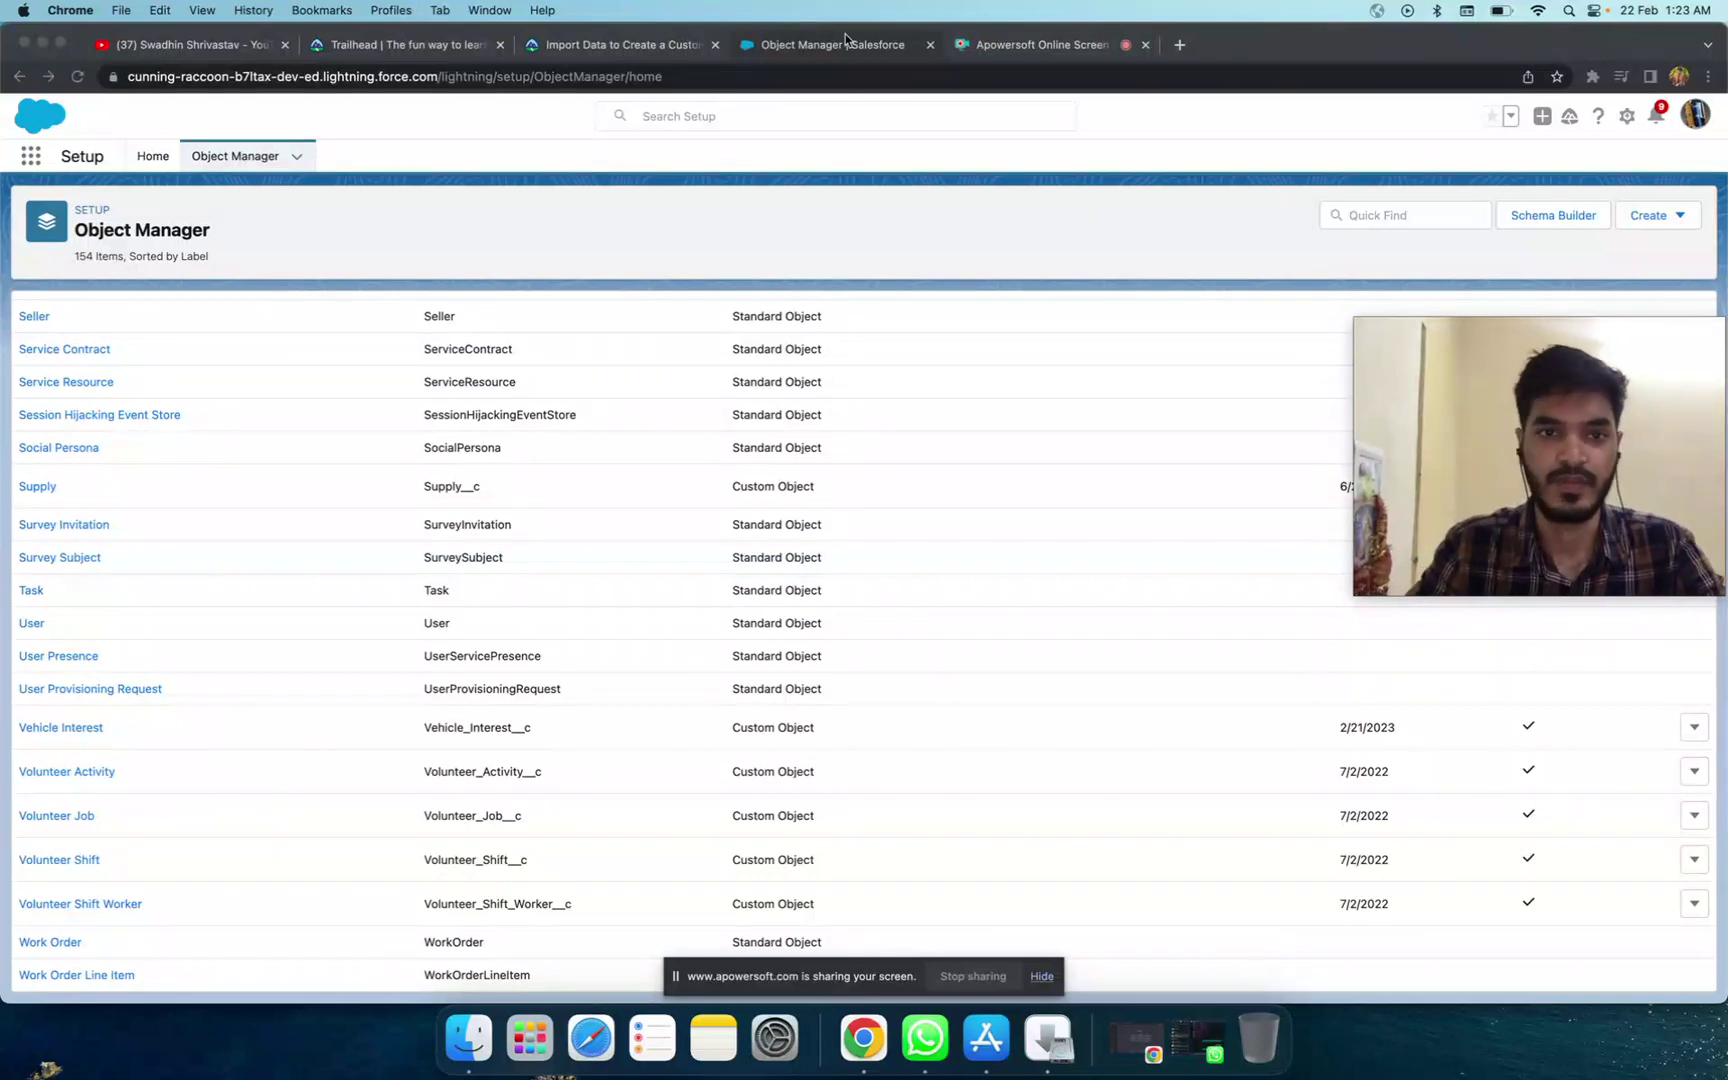
click(676, 47)
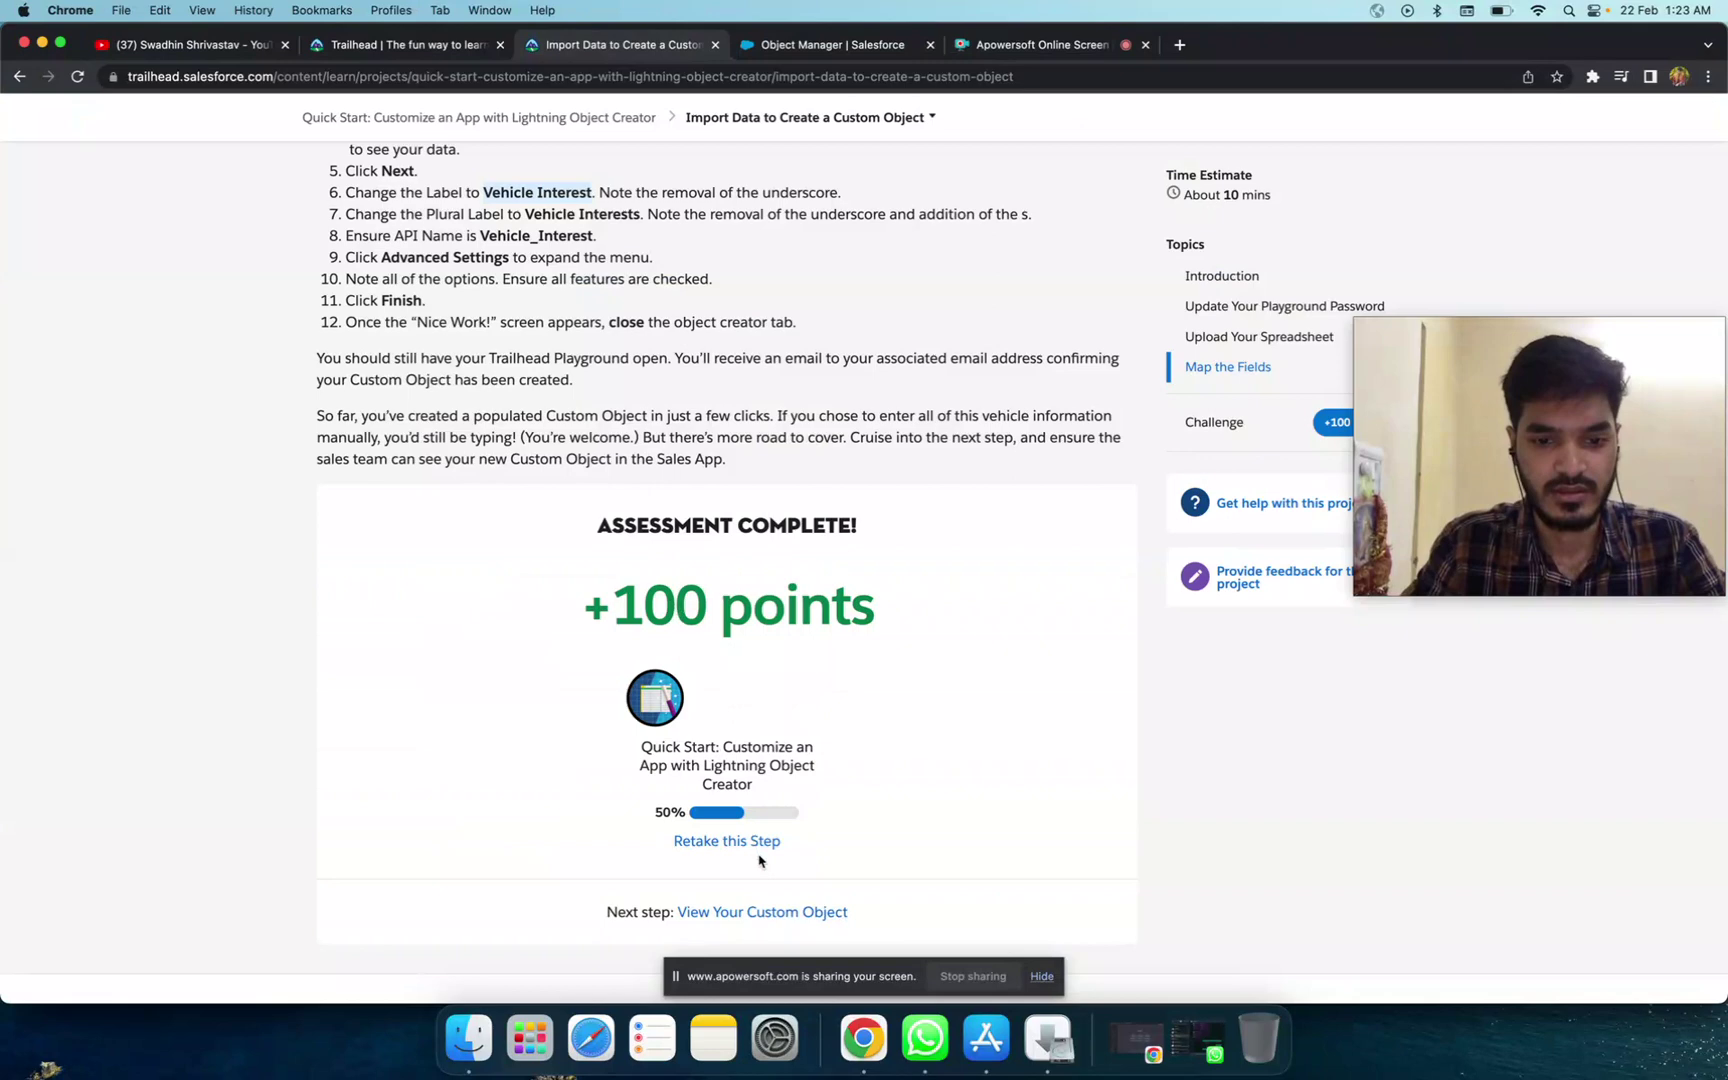
scroll(679, 551, up, 1)
scroll(679, 551, up, 10)
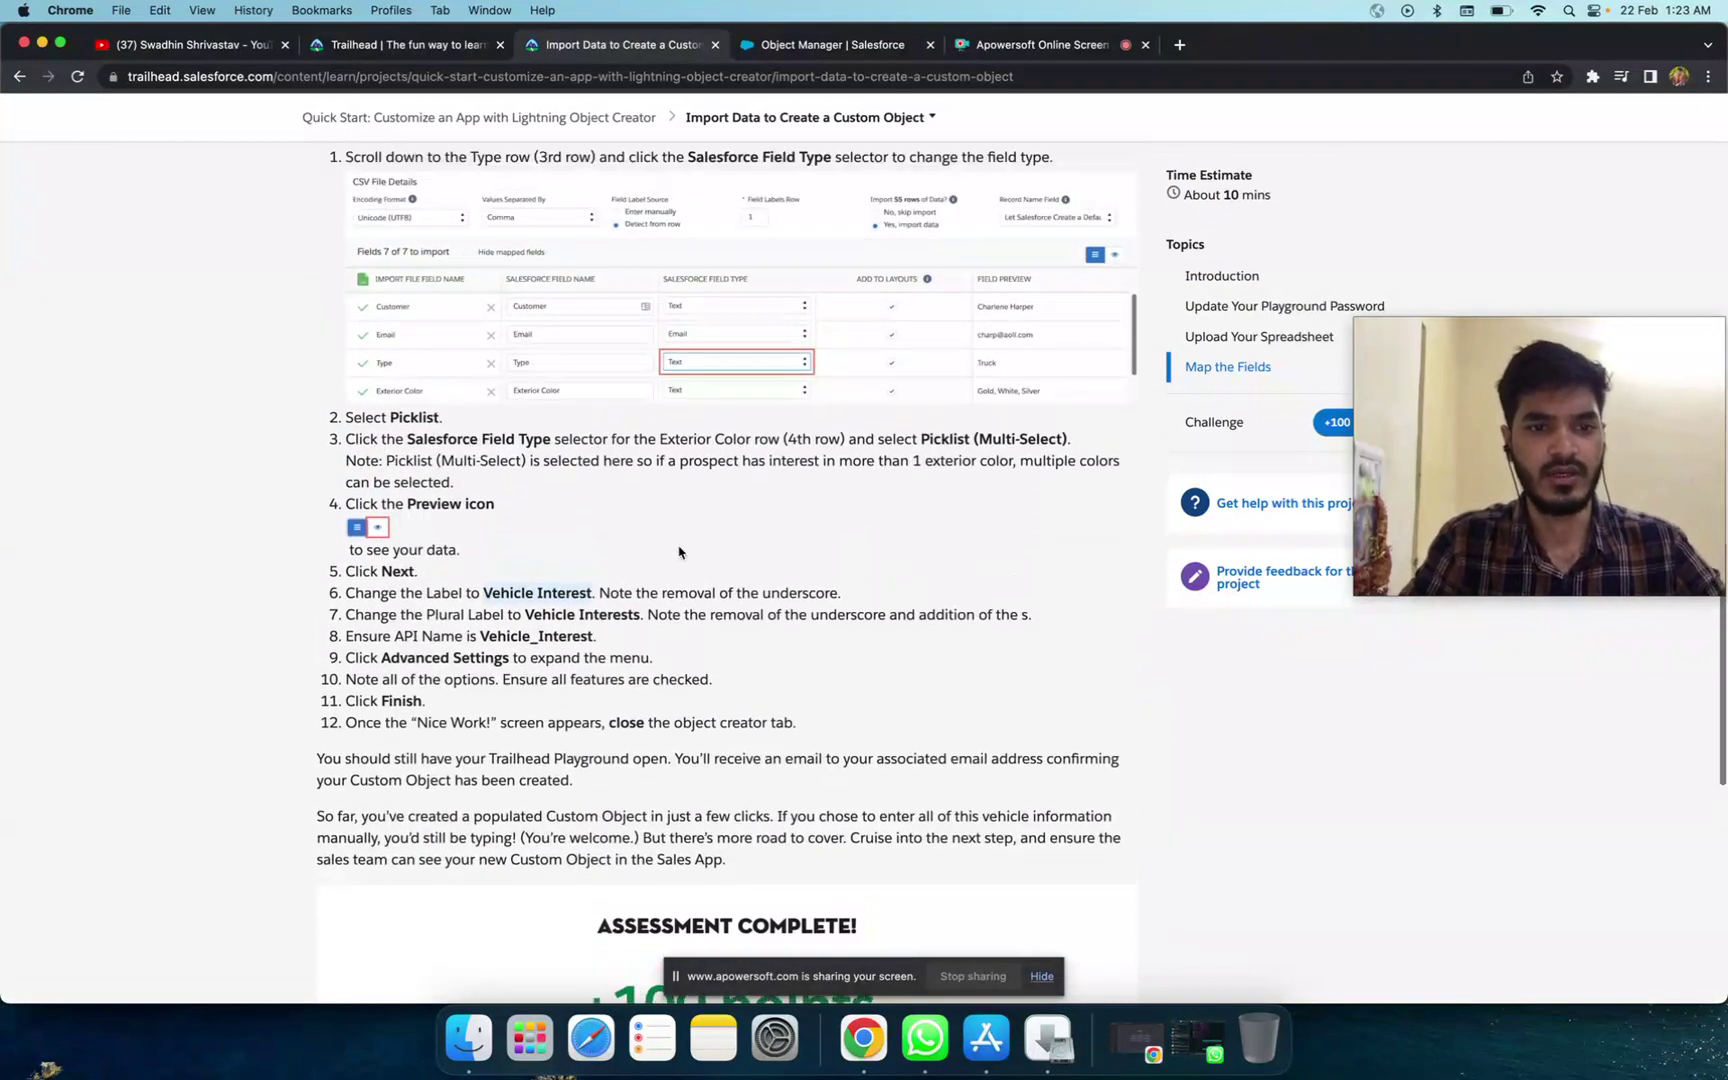
scroll(679, 551, up, 6)
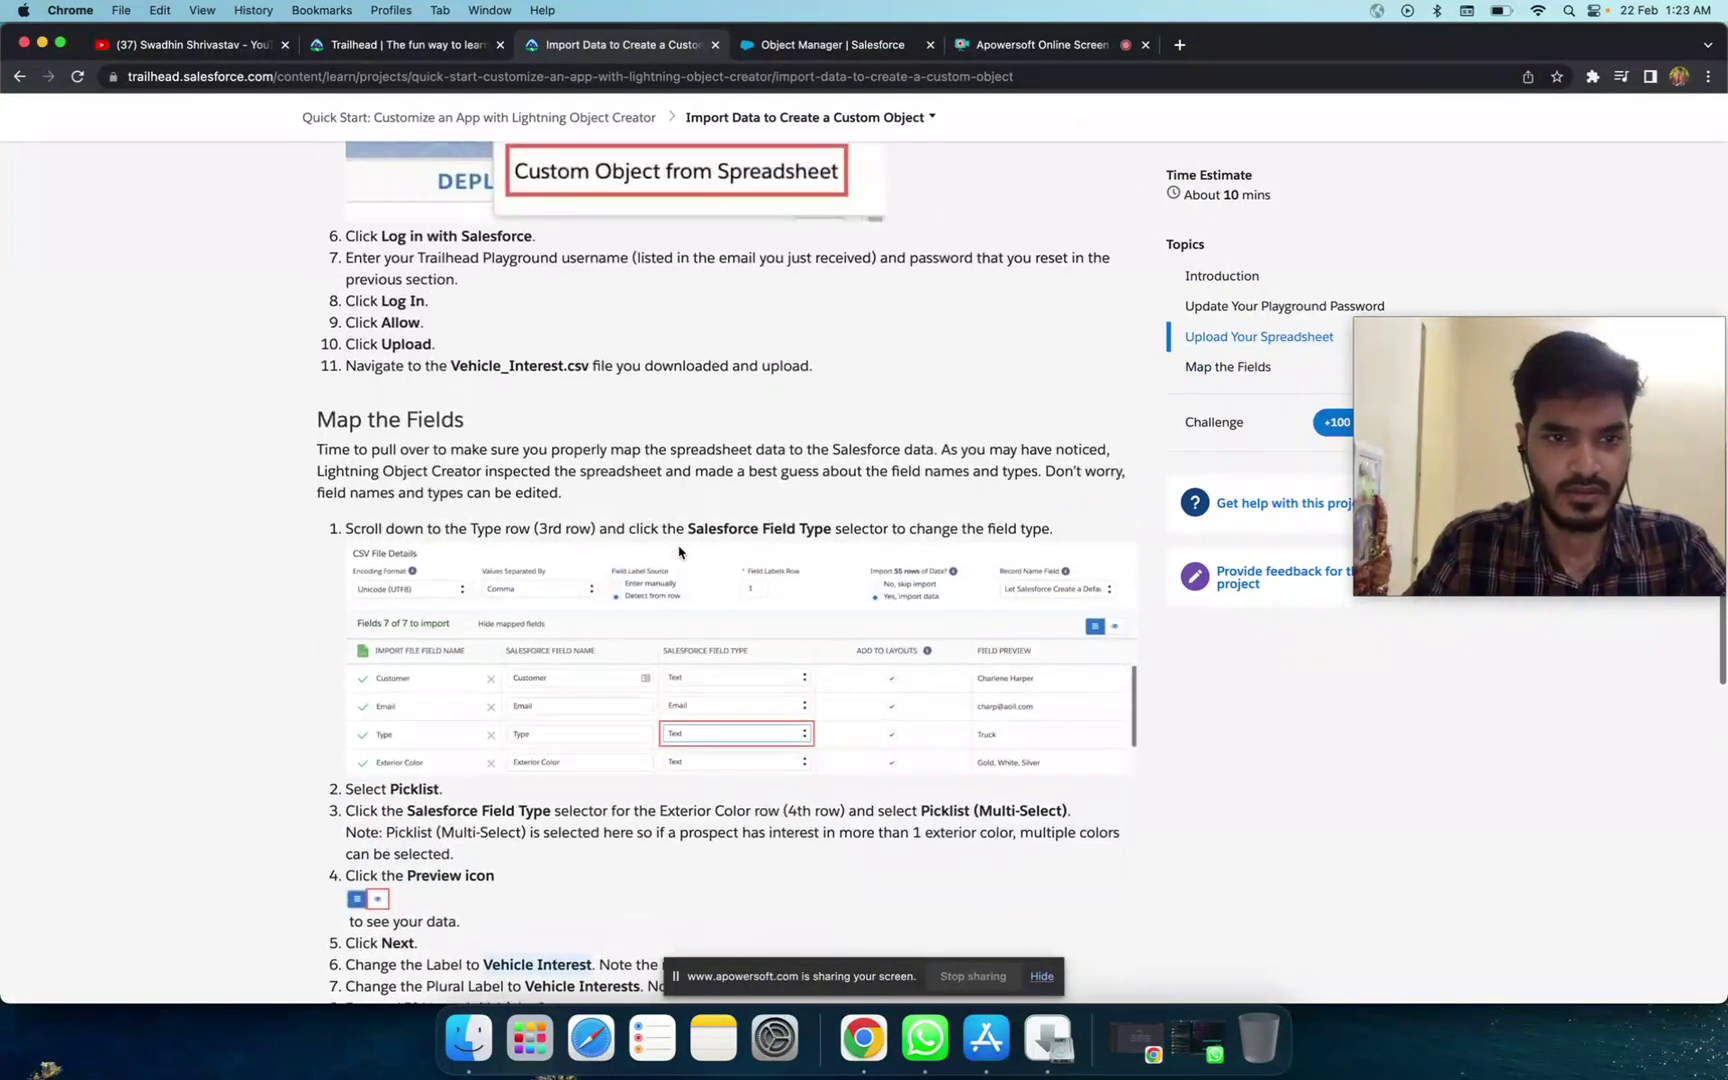
scroll(679, 547, up, 10)
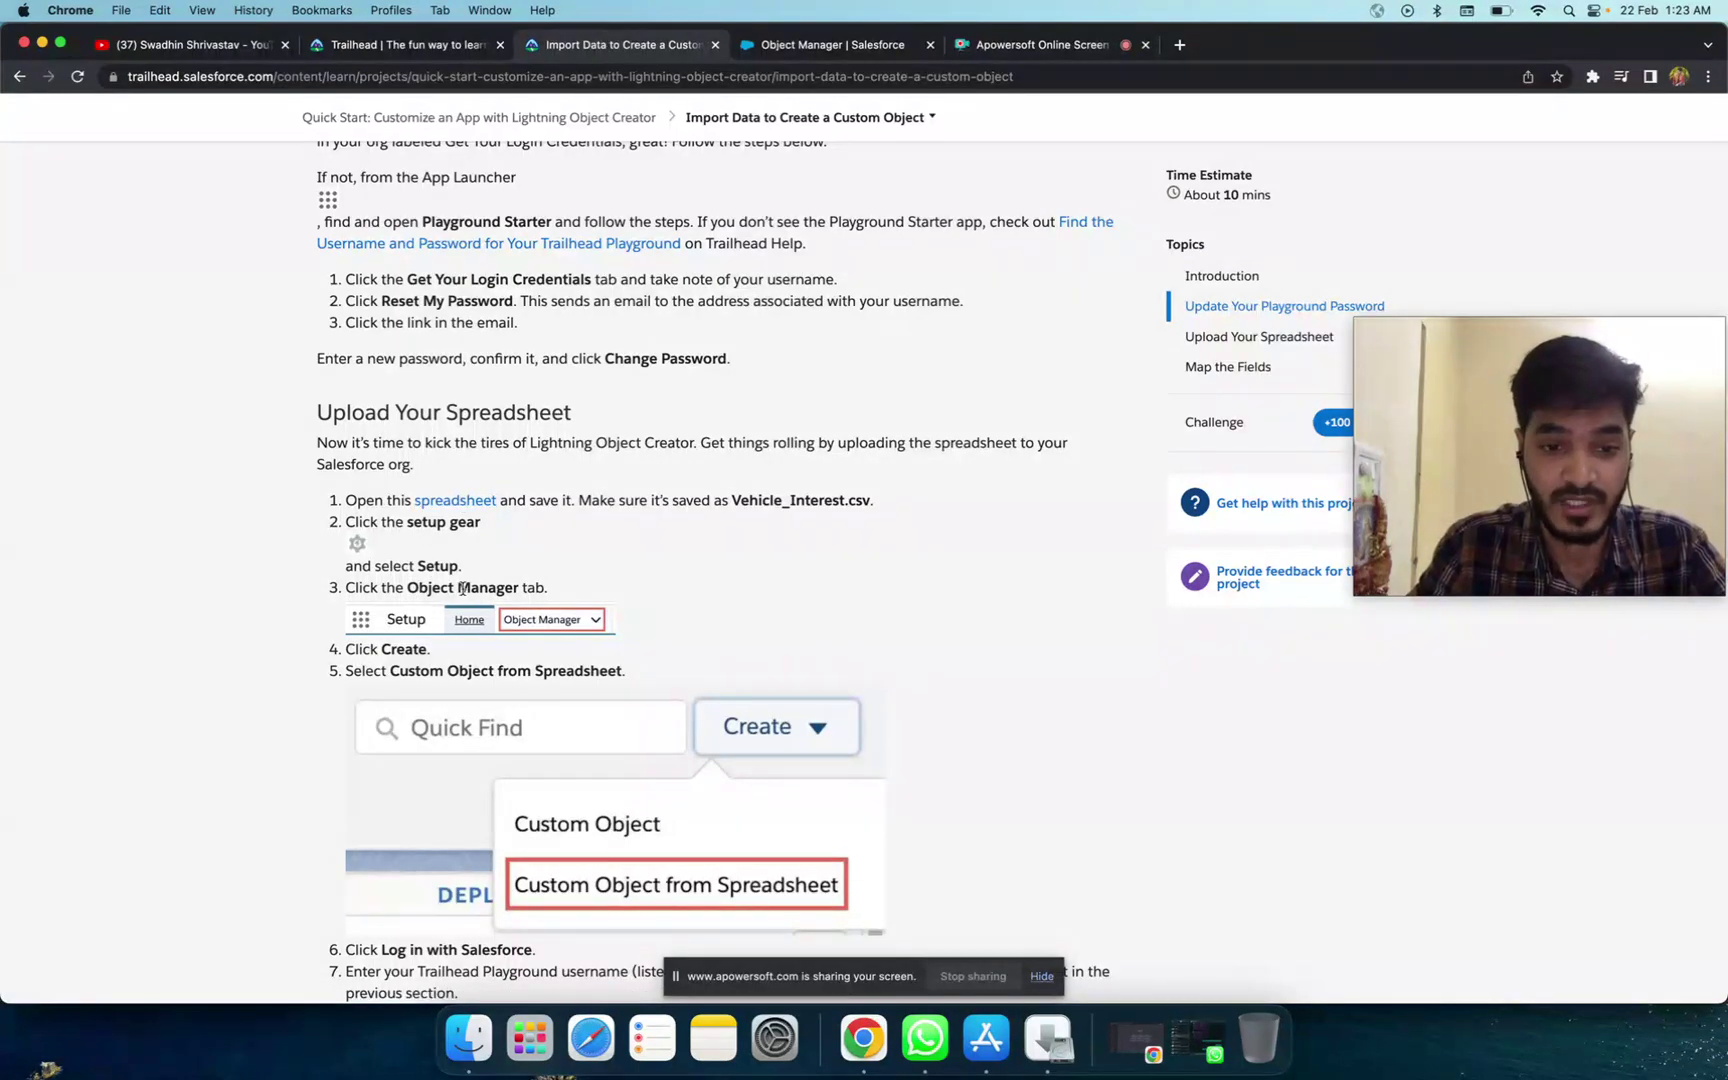
scroll(566, 621, down, 2)
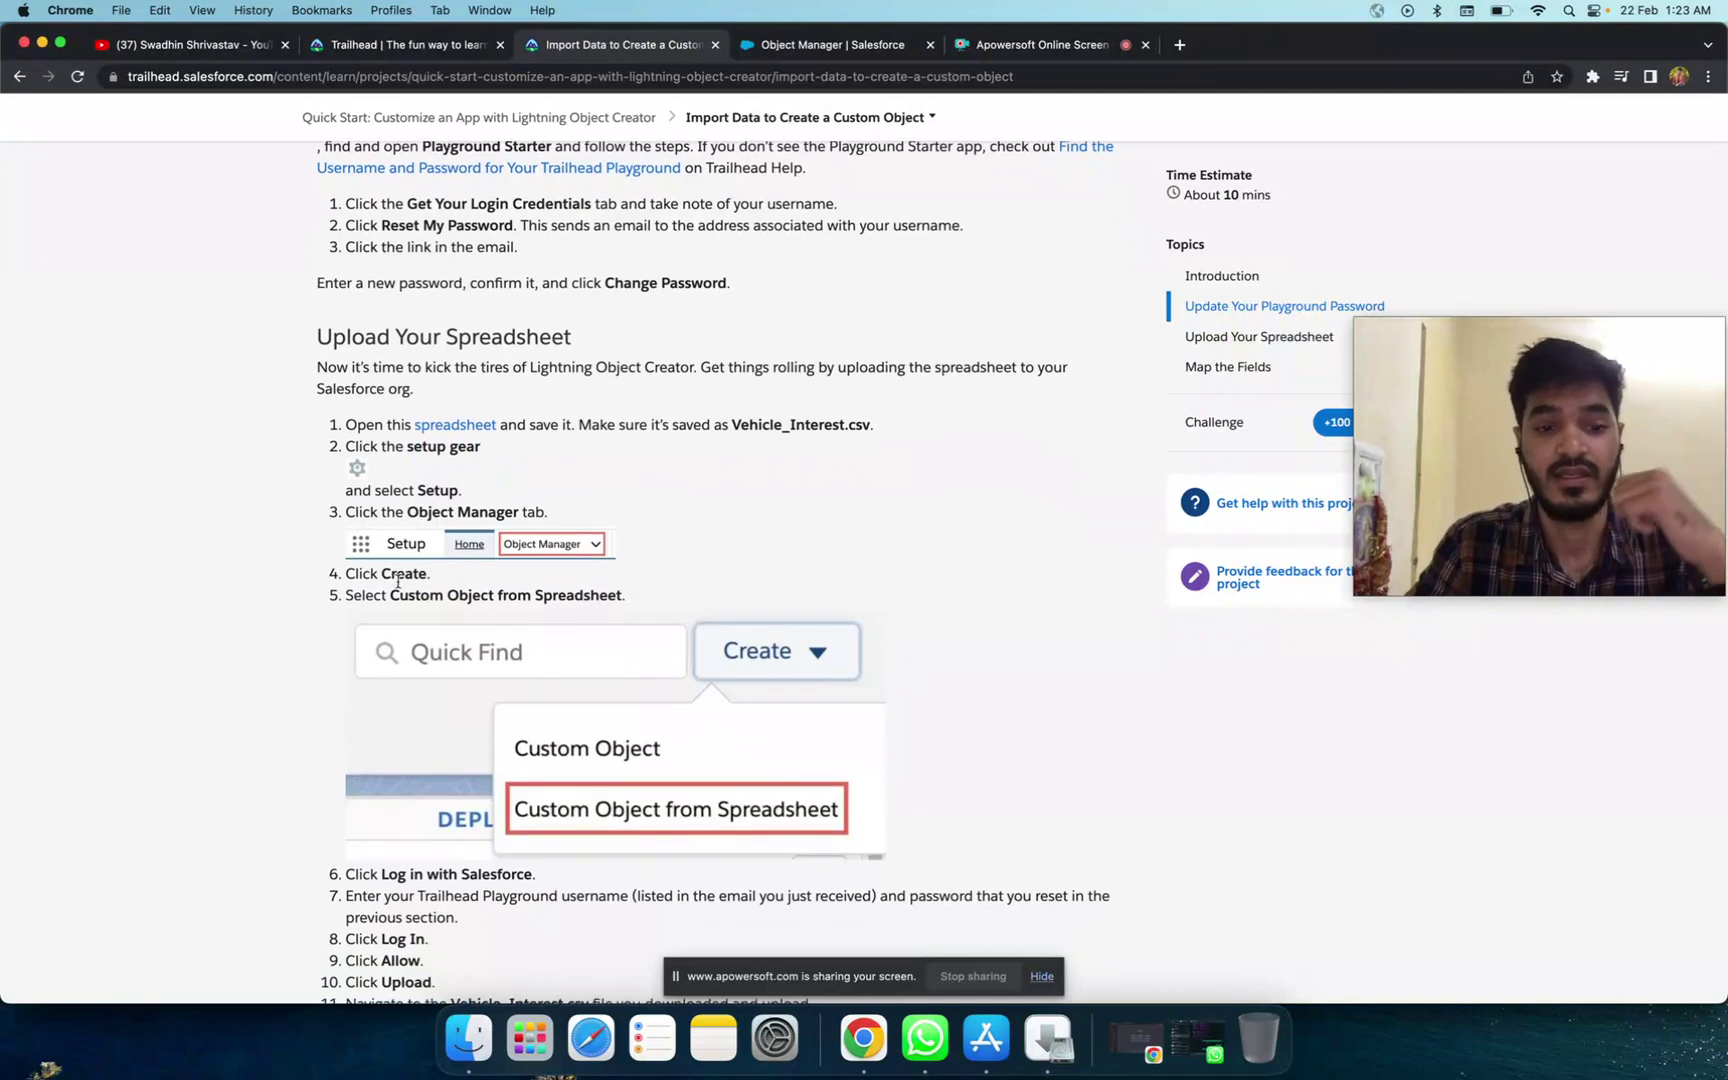
scroll(550, 632, down, 4)
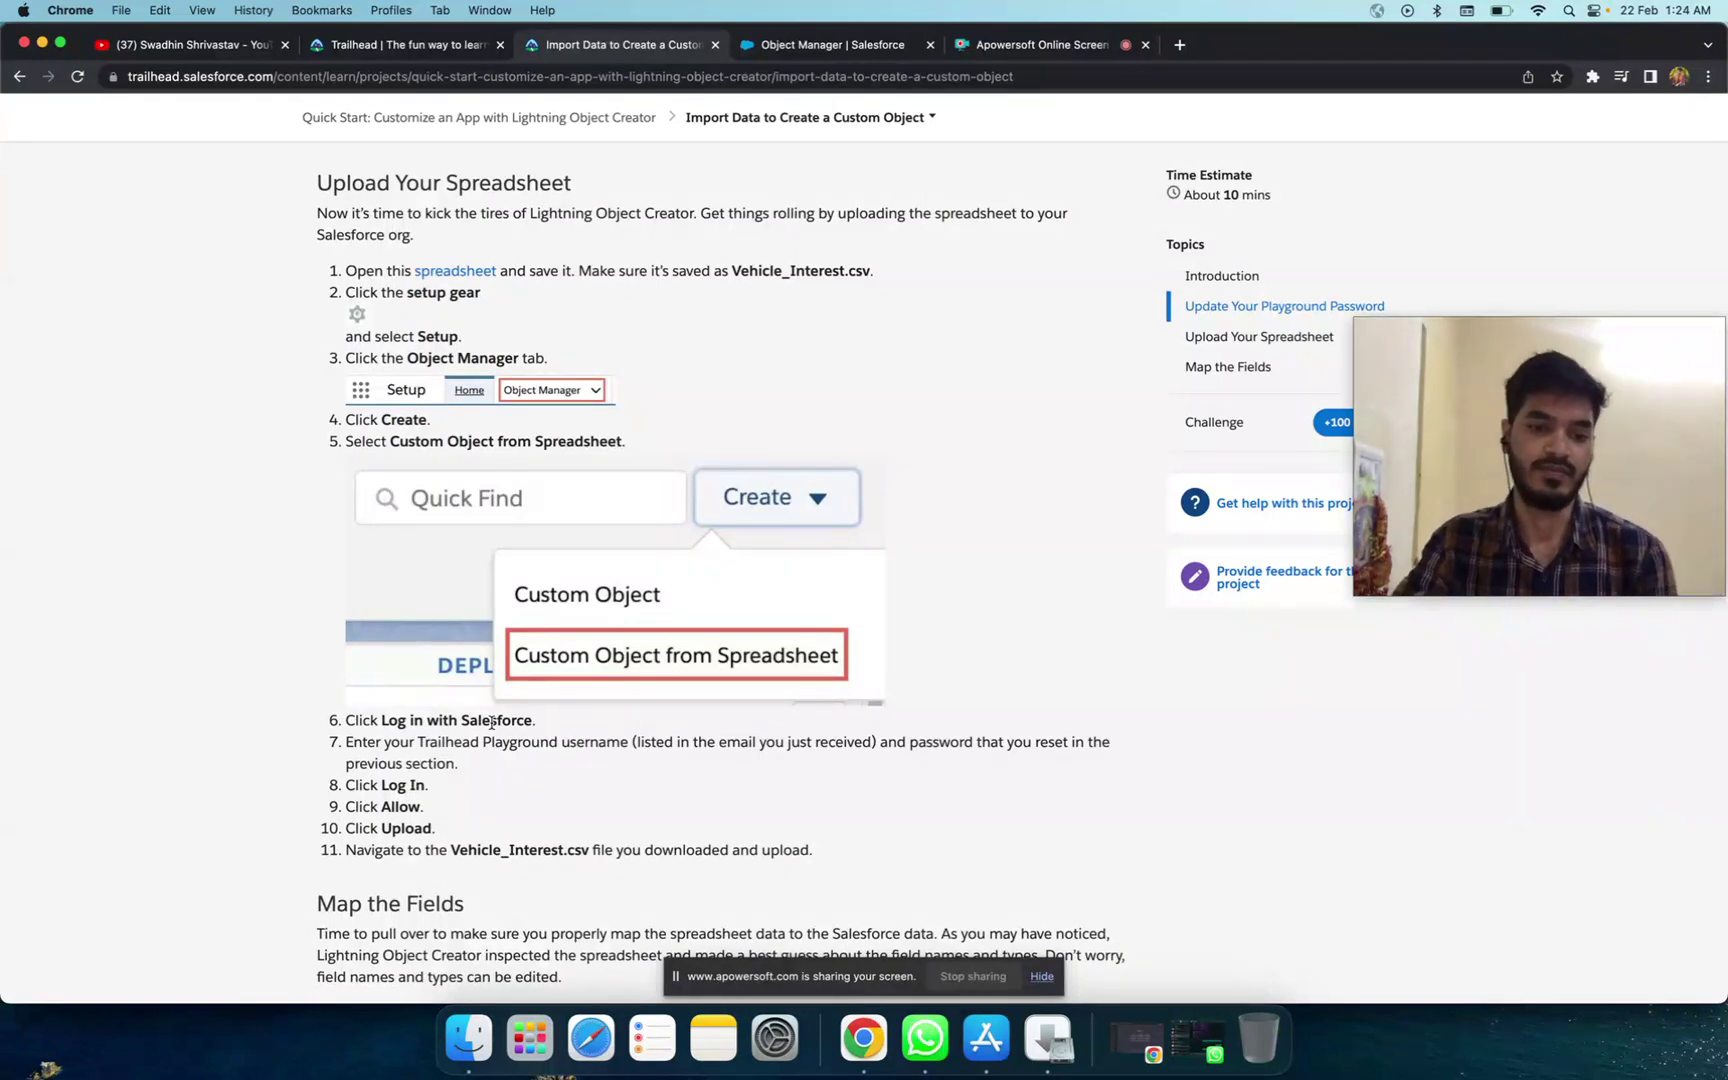
scroll(491, 722, down, 8)
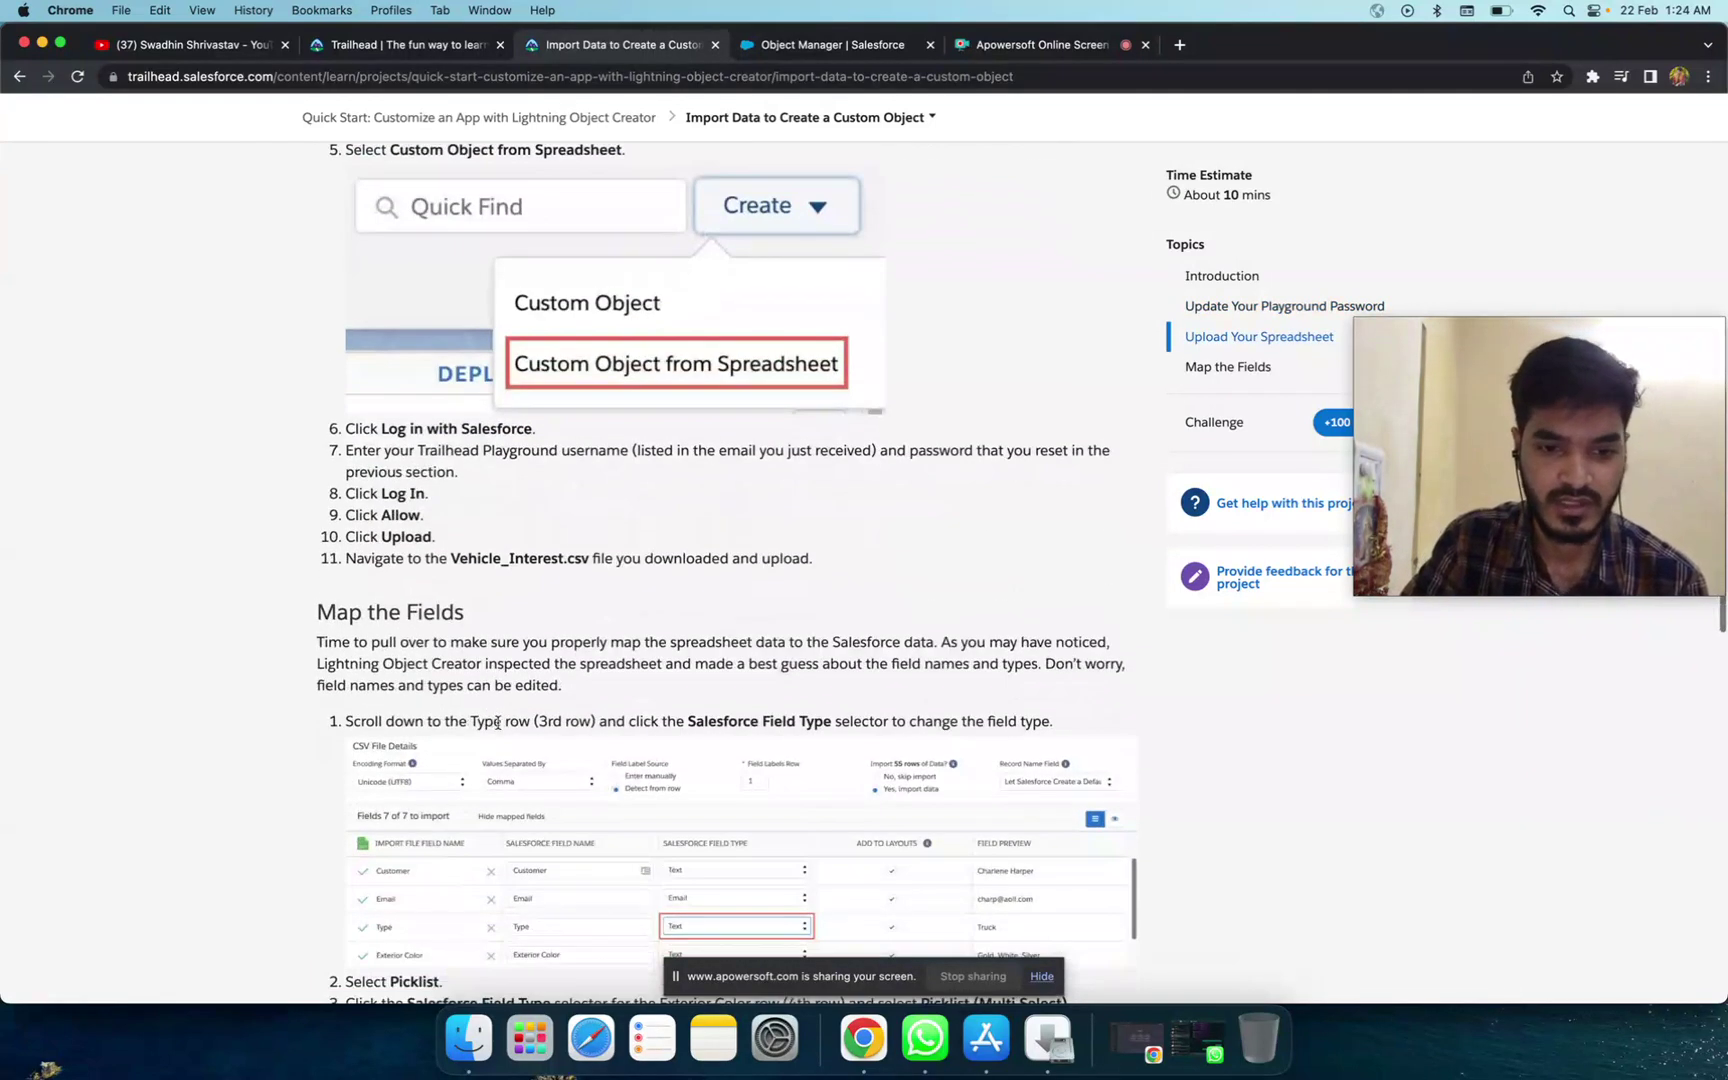
scroll(716, 755, down, 4)
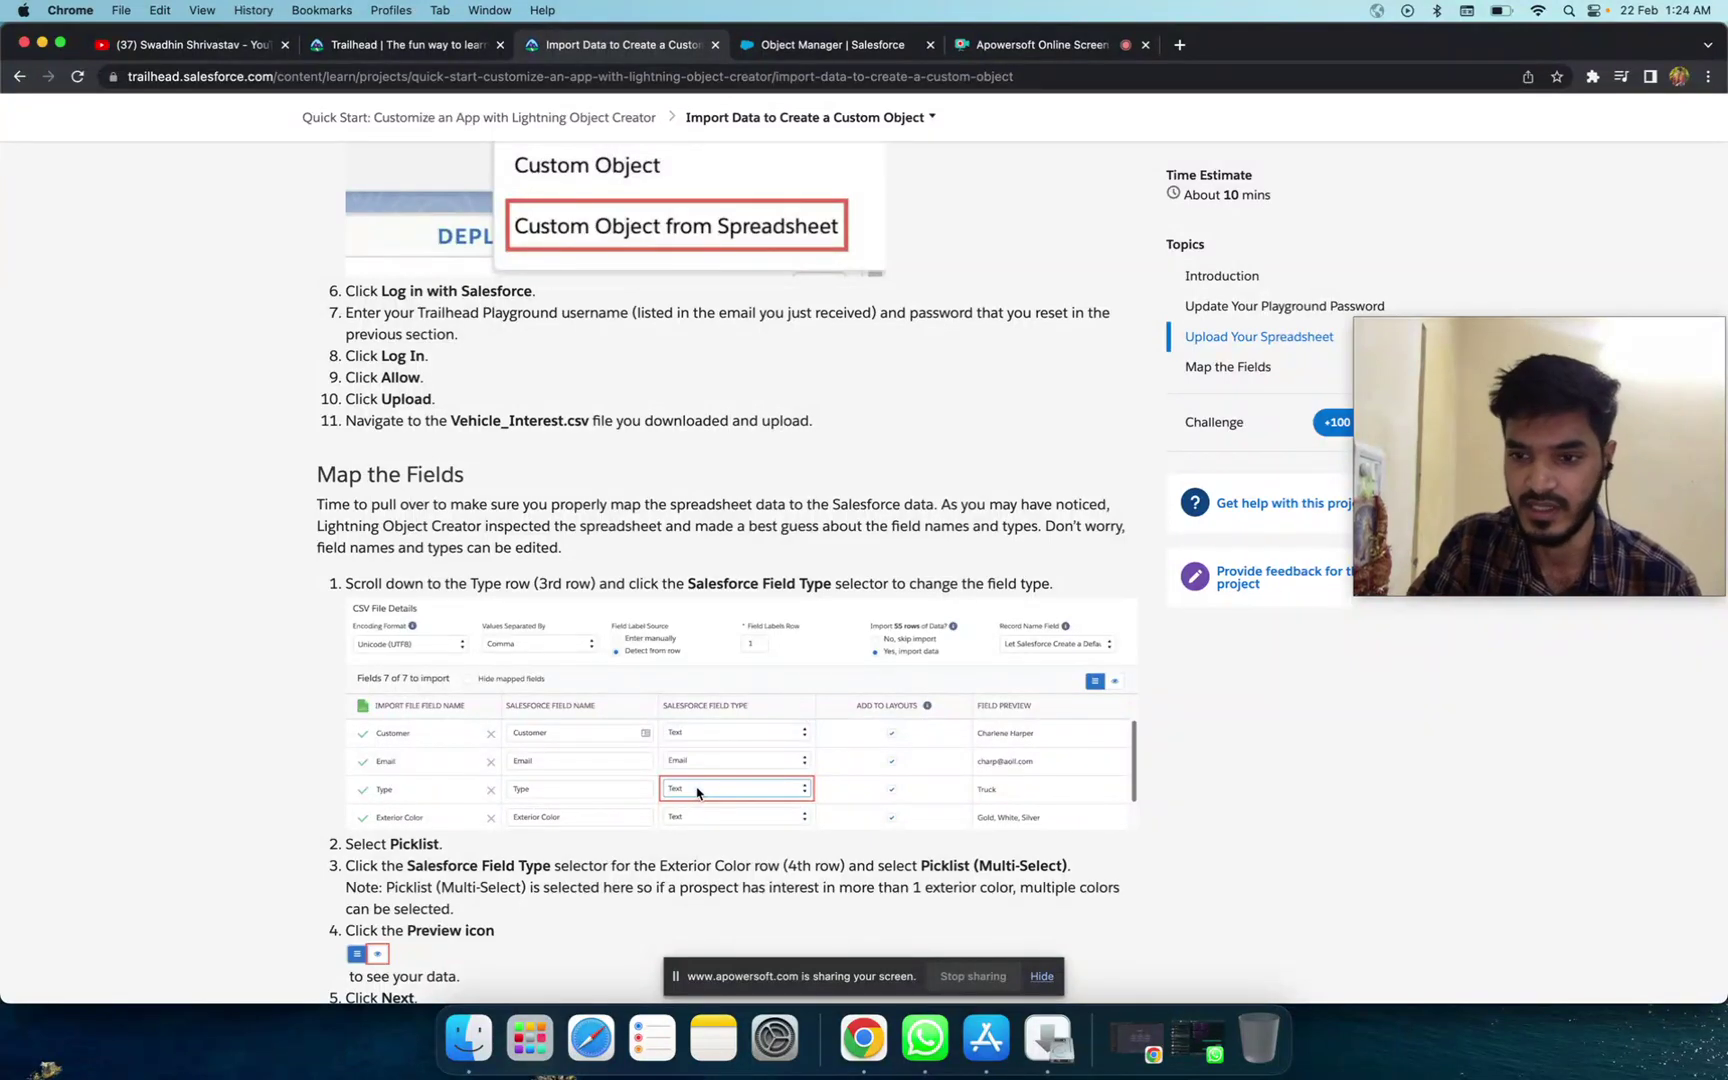
scroll(697, 793, down, 8)
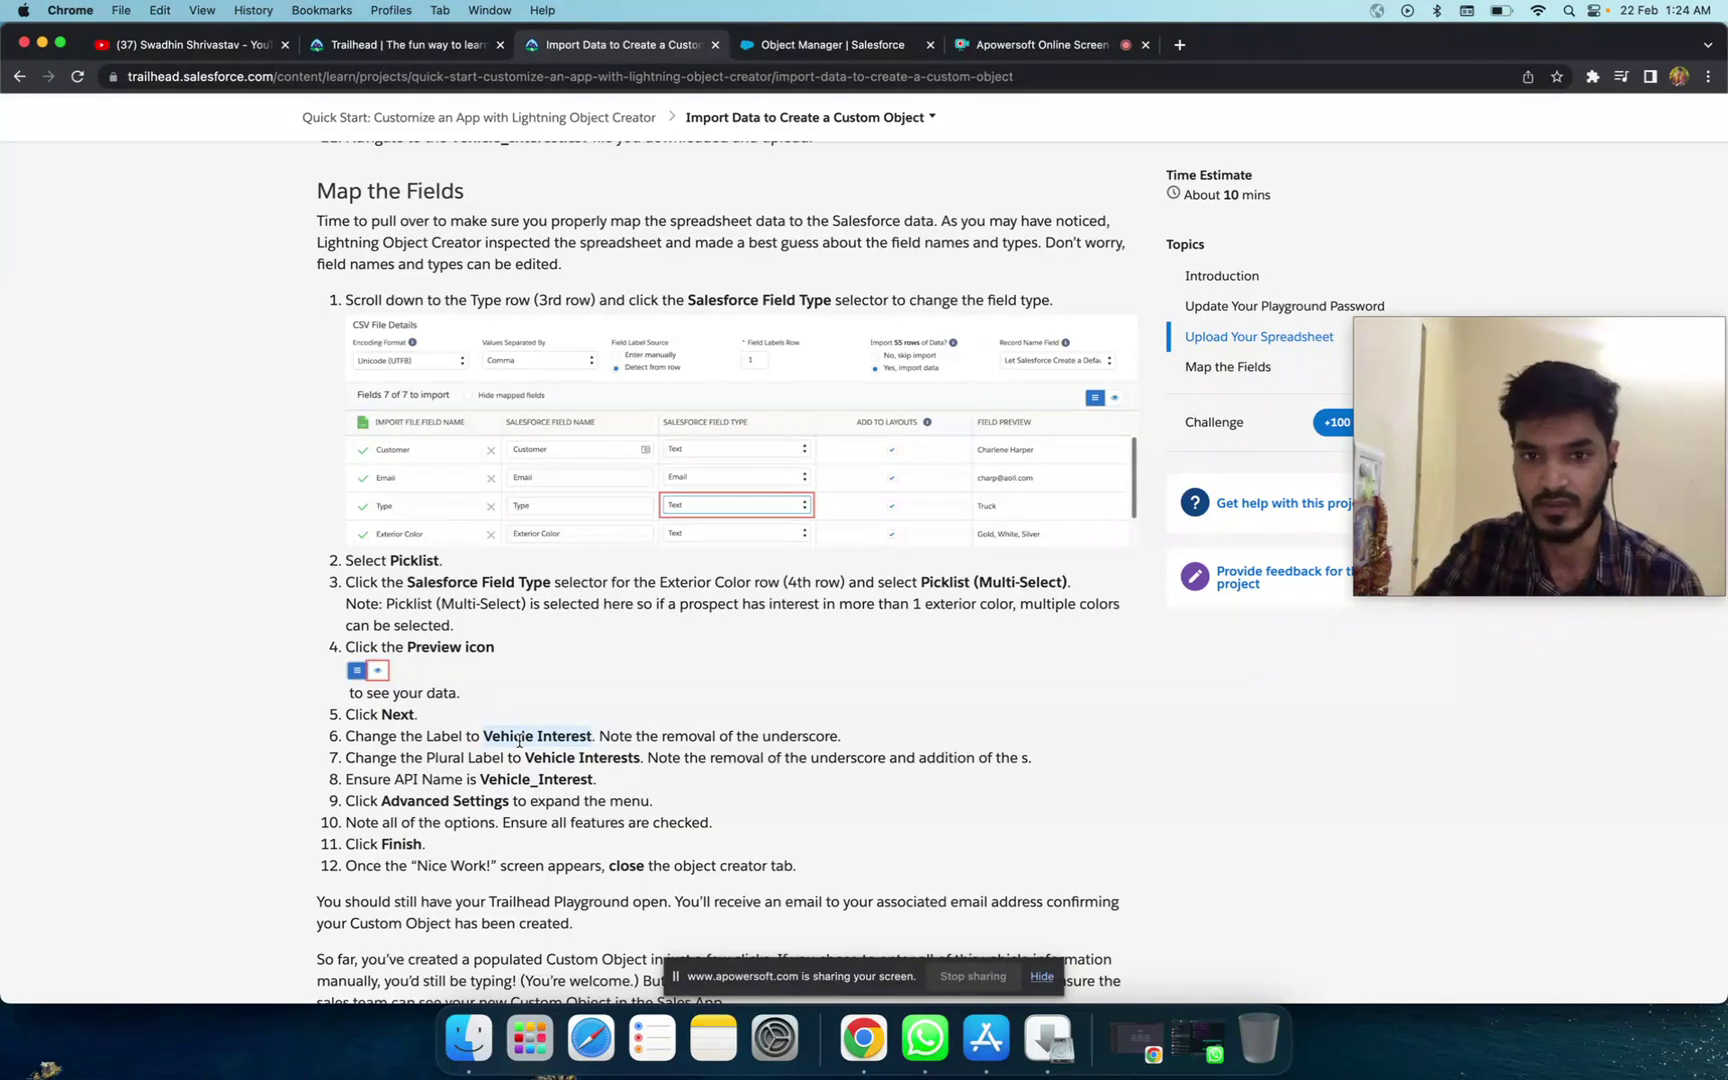
click(1578, 413)
drag(1578, 413, 1569, 773)
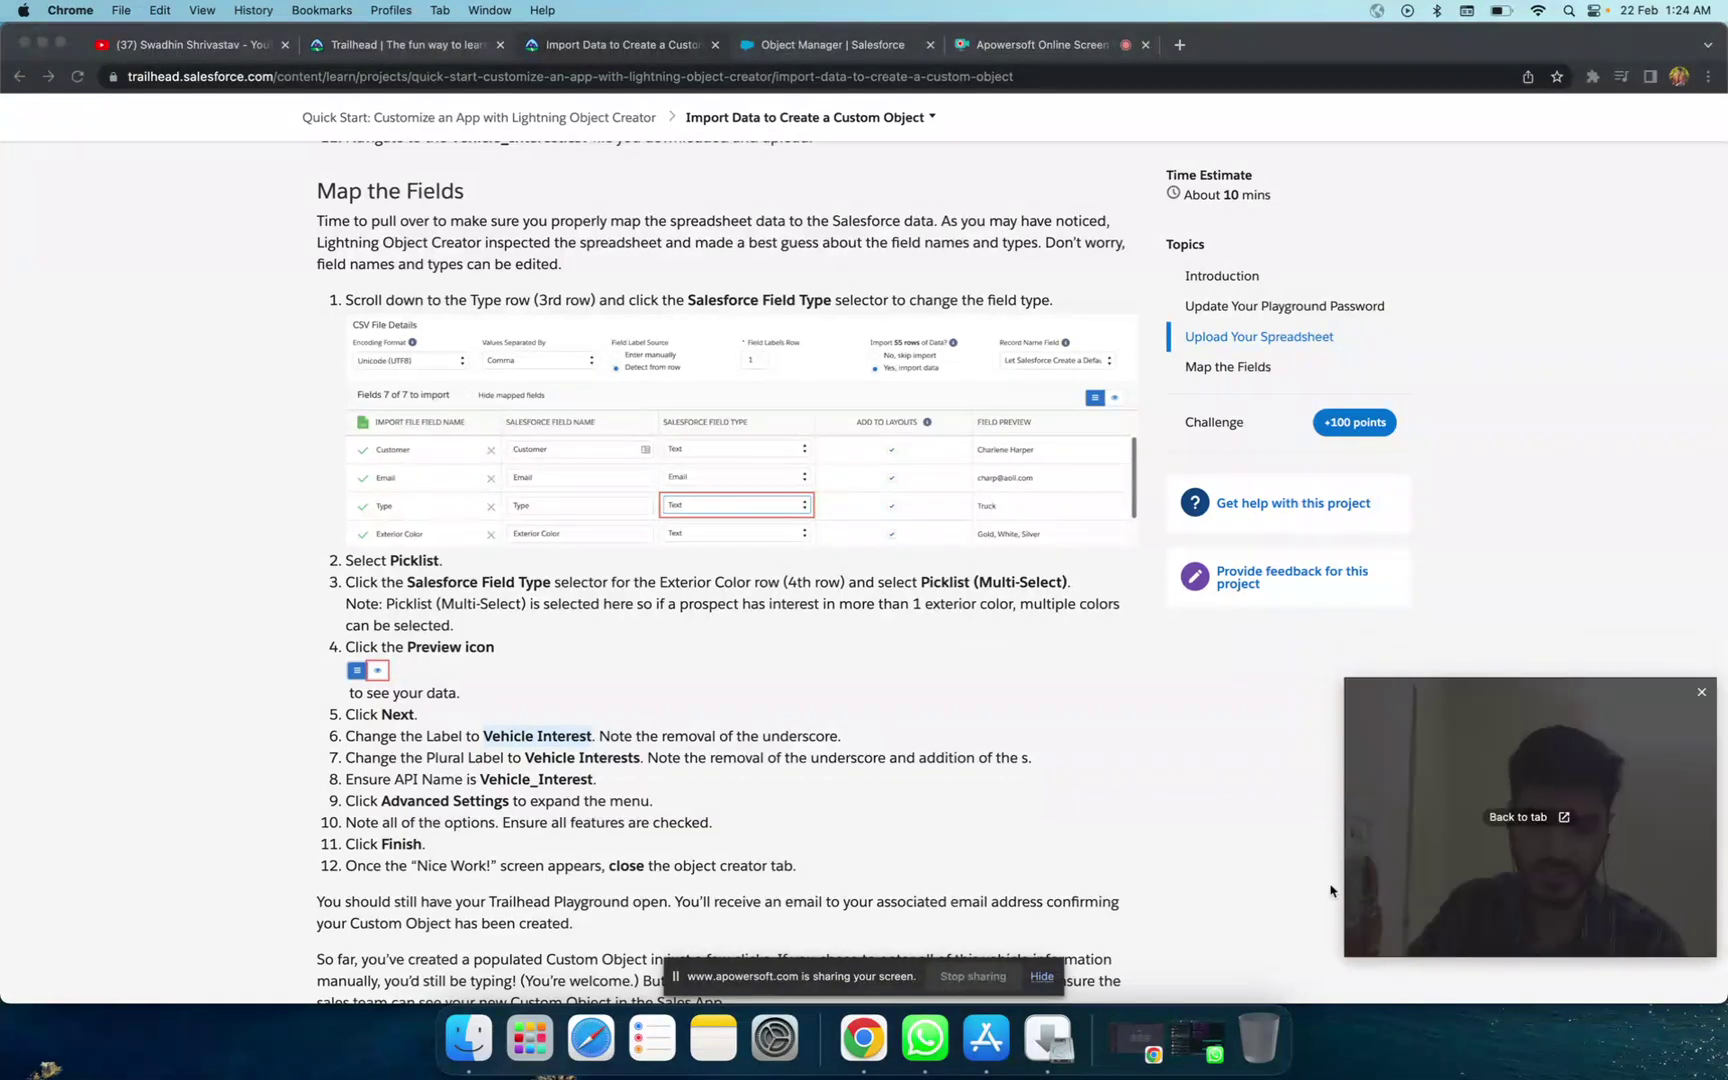